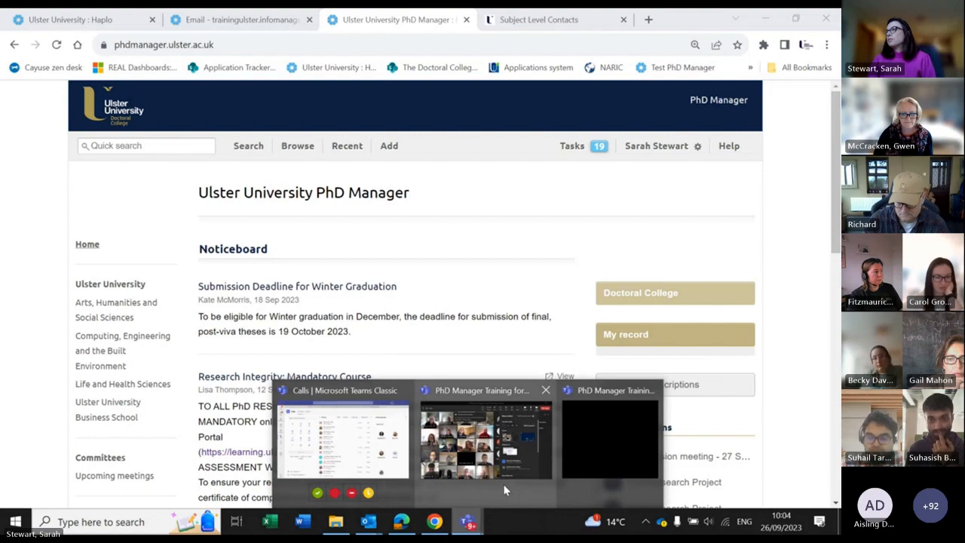
# Step: Turn off the camera in the Teams meeting and return to the Haplo training site tab in Chrome
pyautogui.click(513, 494)
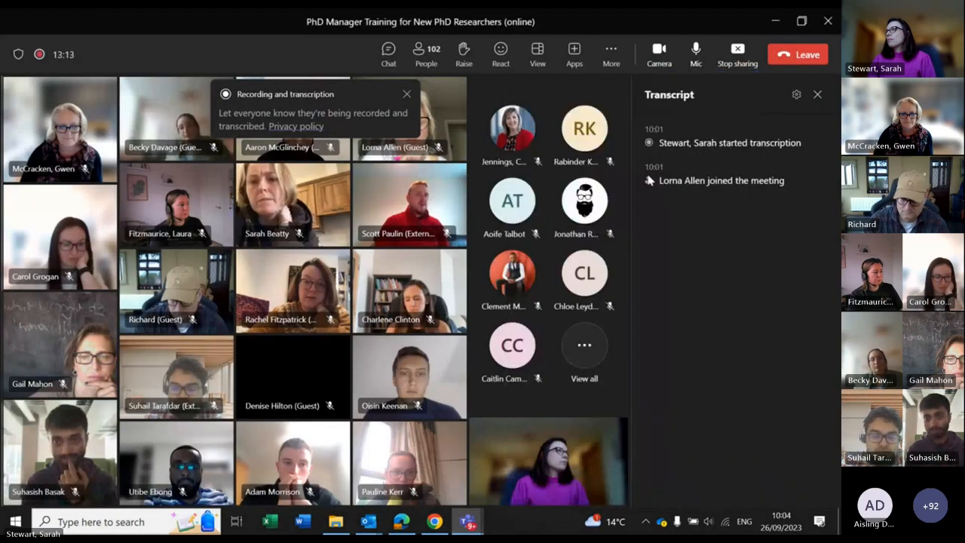
pyautogui.click(659, 55)
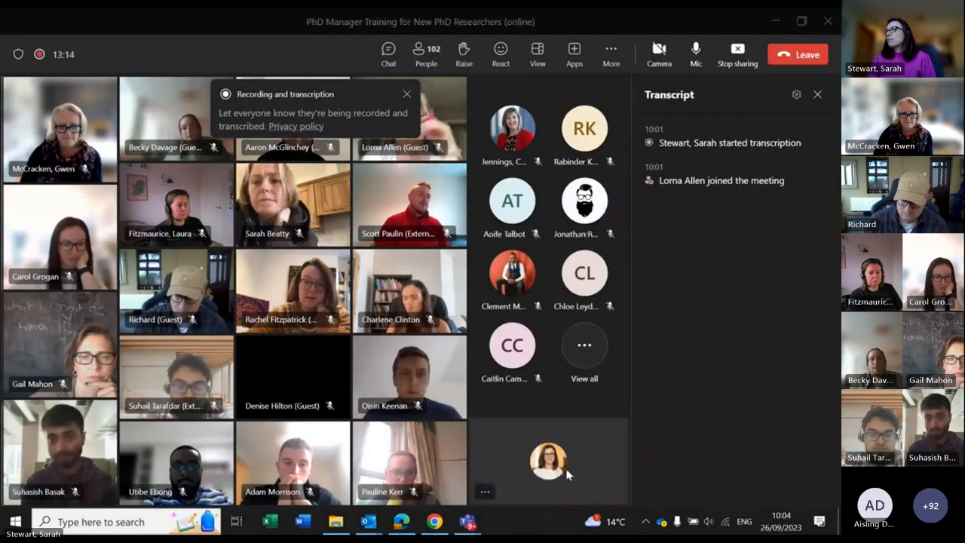
pyautogui.click(434, 521)
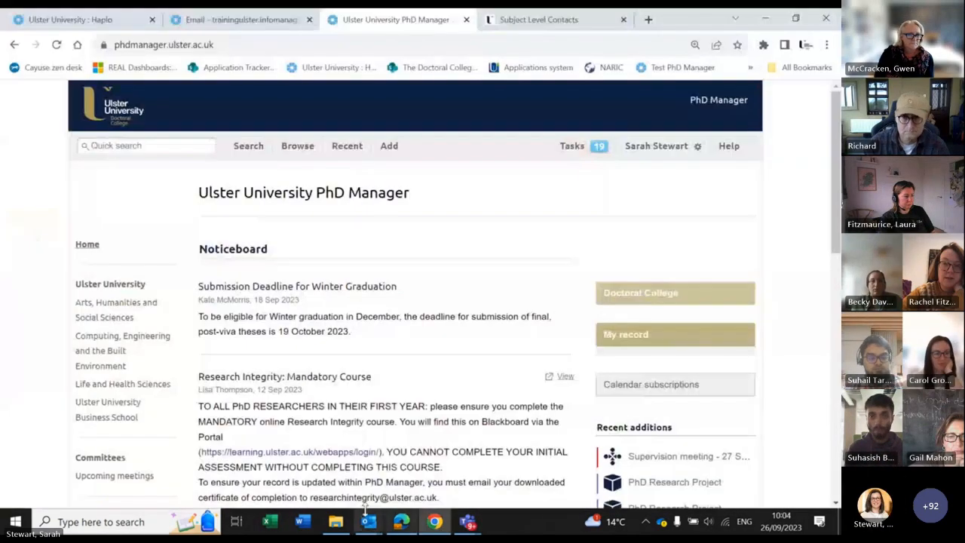
pyautogui.click(313, 452)
pyautogui.click(61, 22)
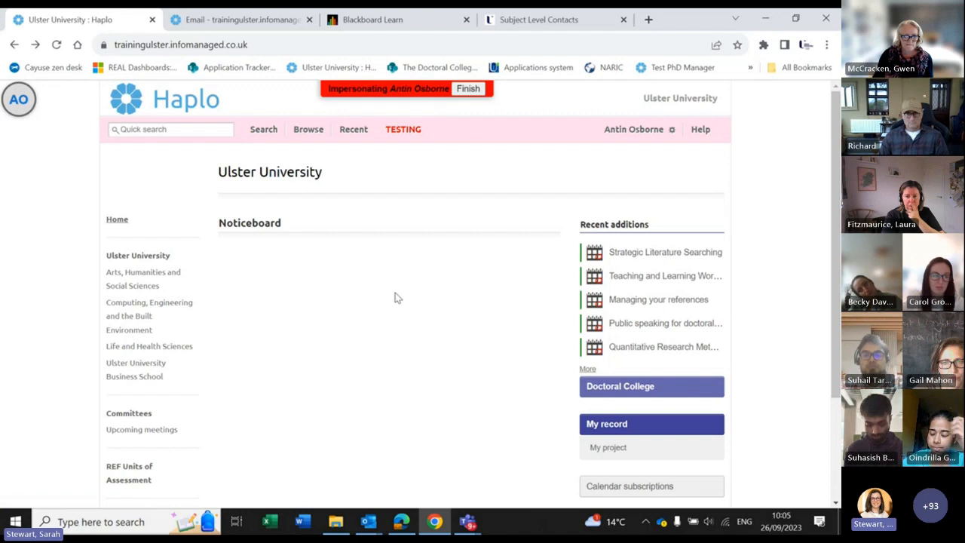
# Step: Open 'My record' for the impersonated researcher from the home page sidebar
pyautogui.click(618, 424)
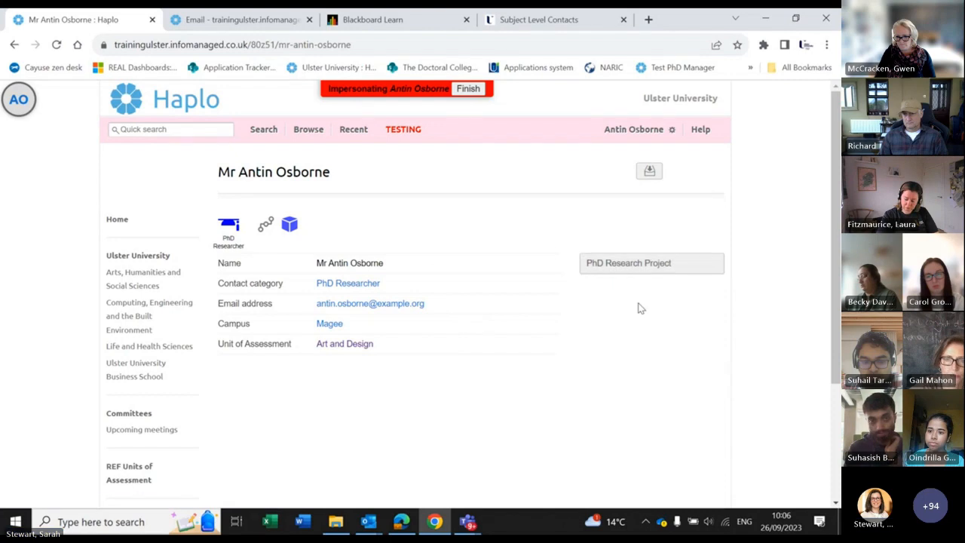
# Step: Open the PhD Research Project record and scroll down to its dates table
pyautogui.click(701, 270)
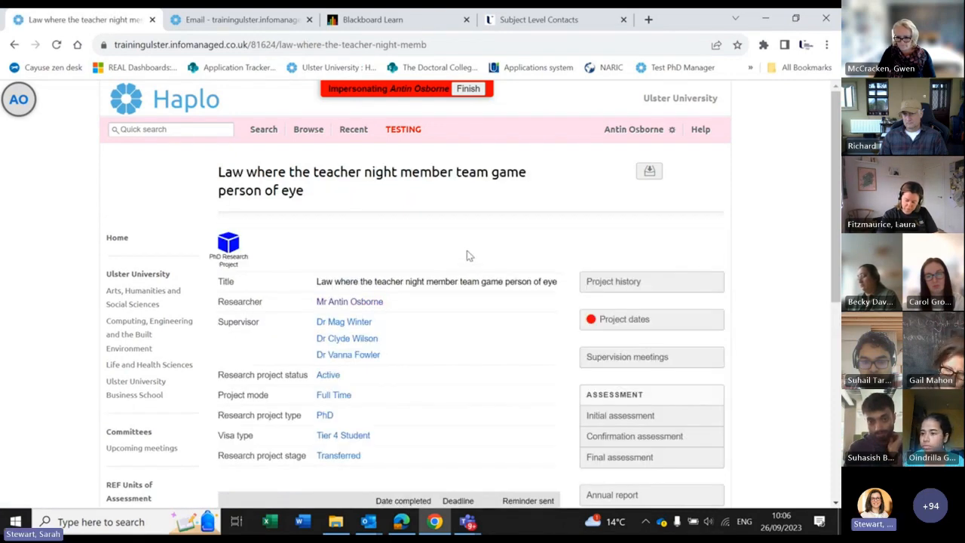
pyautogui.scroll(-1, 466, 256)
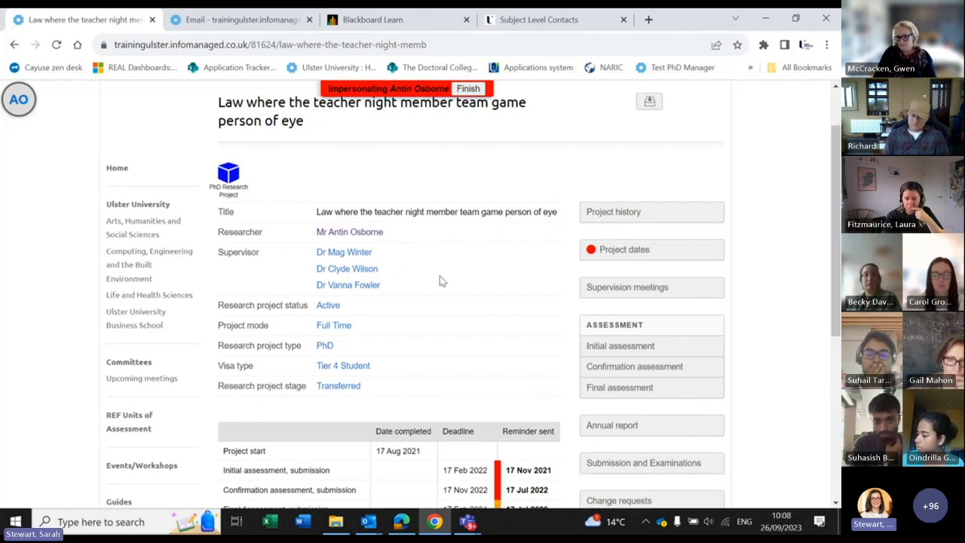
# Step: Scroll up and down through the research project page to review its details
pyautogui.scroll(-2, 441, 279)
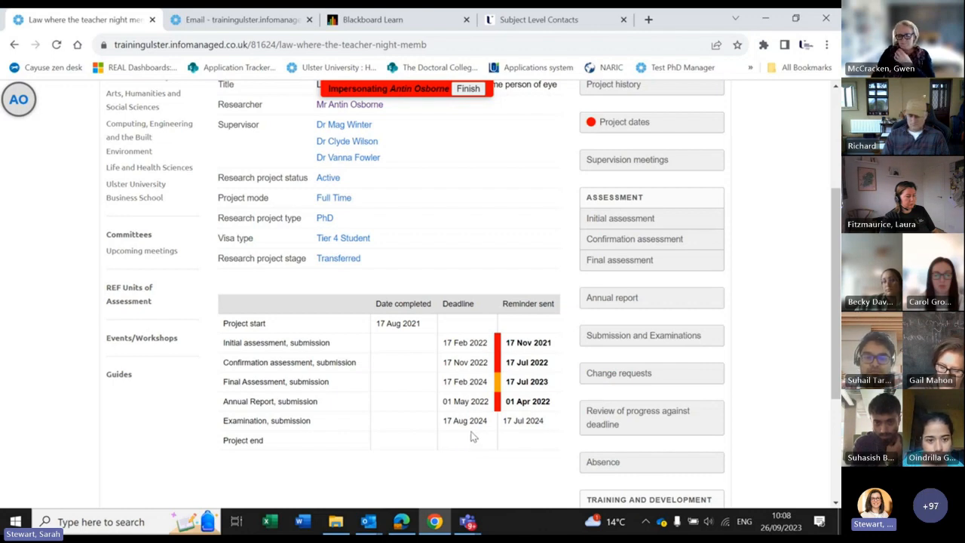
pyautogui.scroll(3, 434, 343)
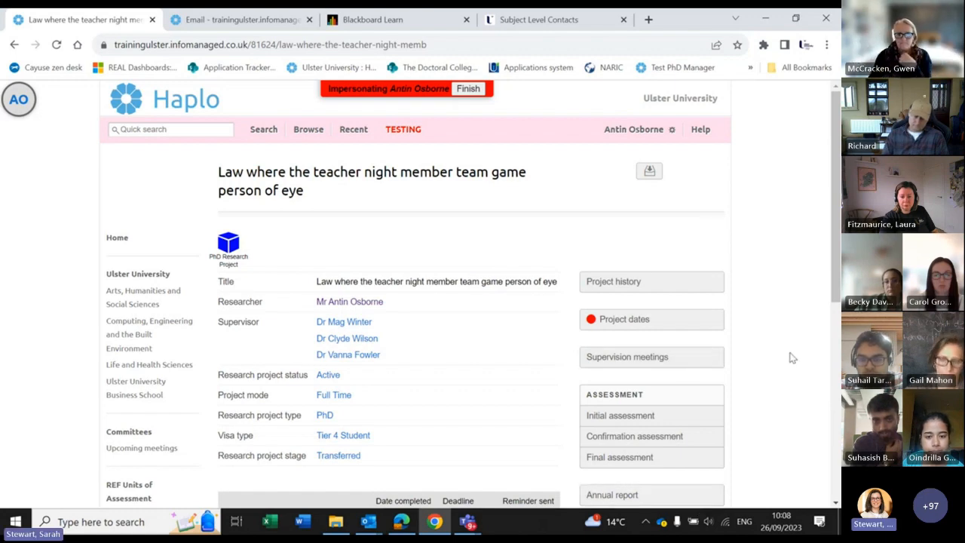
pyautogui.scroll(-1, 792, 357)
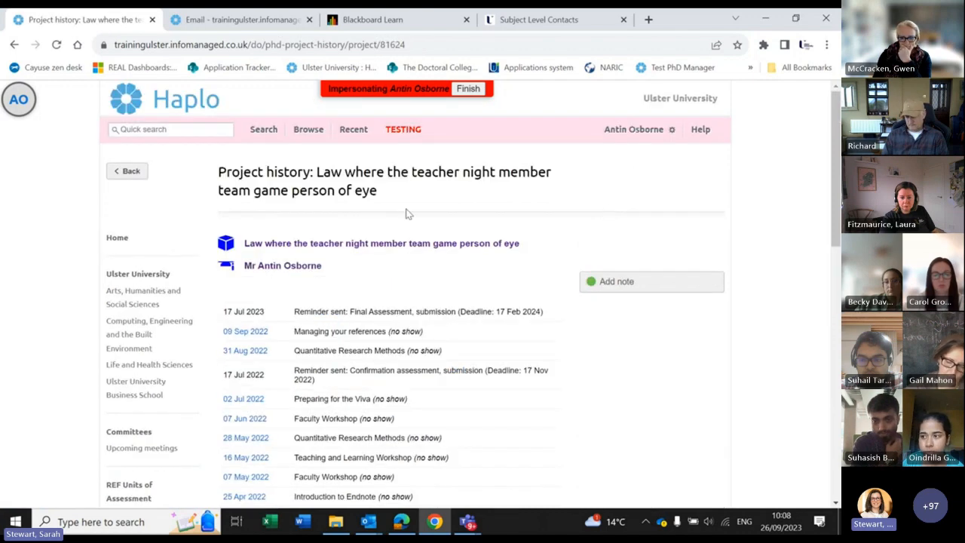
# Step: Scroll the project history and open the 09 Sep 2022 'Managing your references' event
pyautogui.scroll(-1, 411, 204)
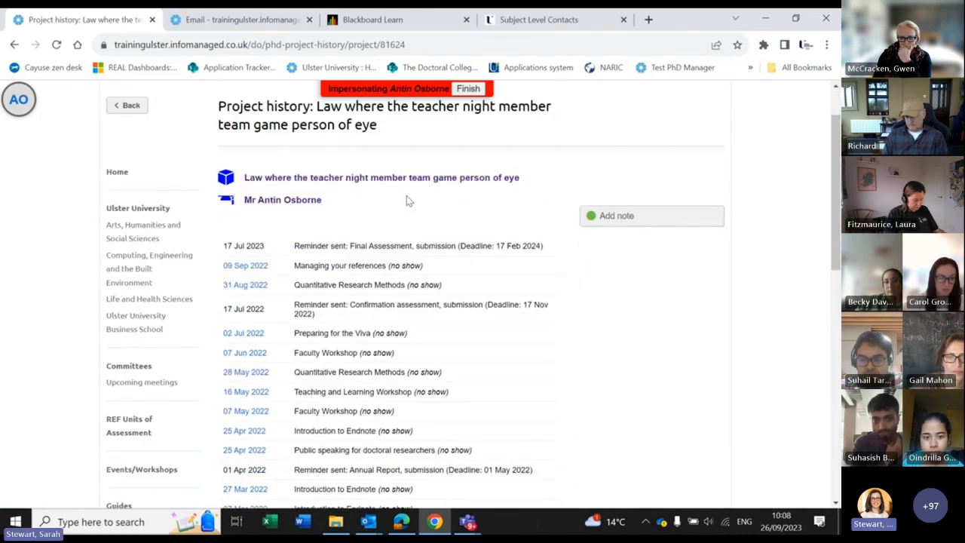
pyautogui.scroll(-1, 408, 200)
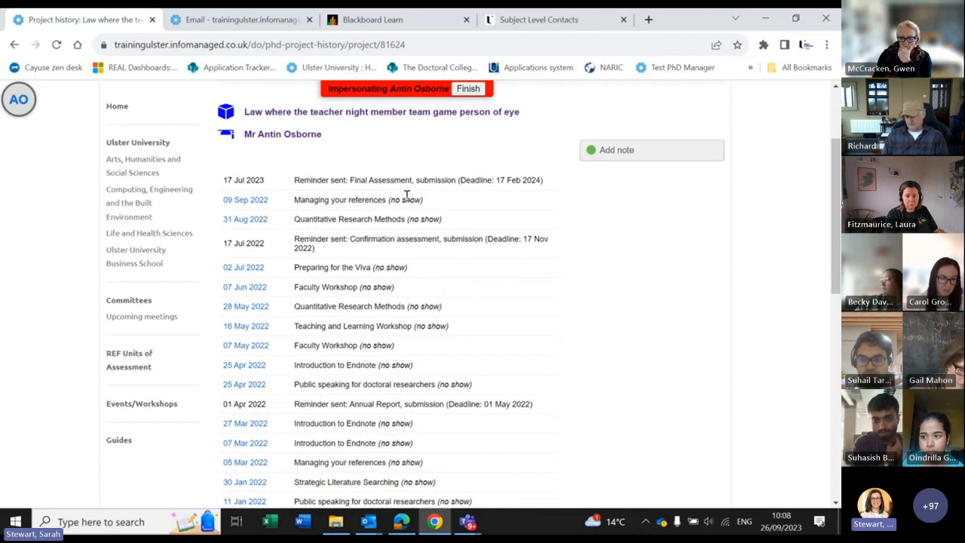
pyautogui.scroll(-1, 406, 200)
pyautogui.scroll(-5, 405, 199)
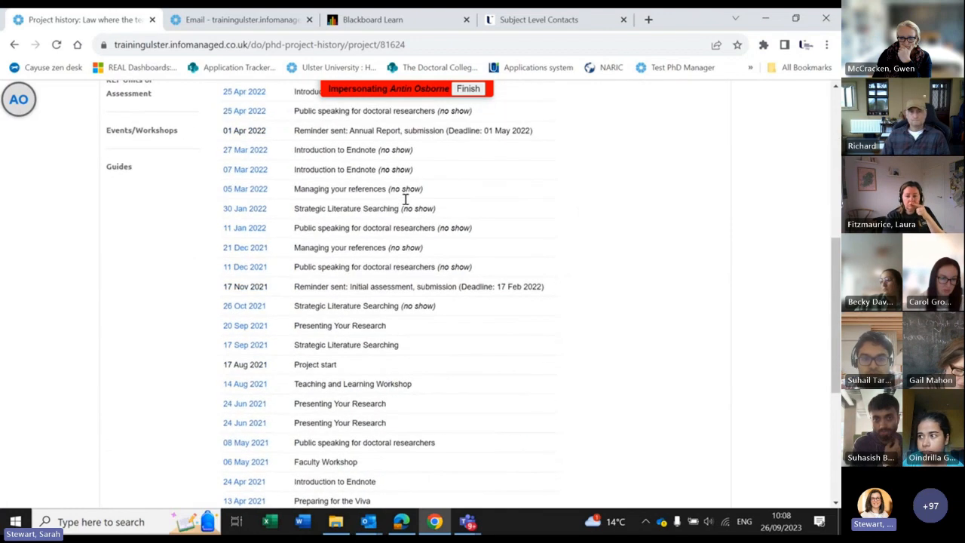
pyautogui.scroll(-2, 404, 203)
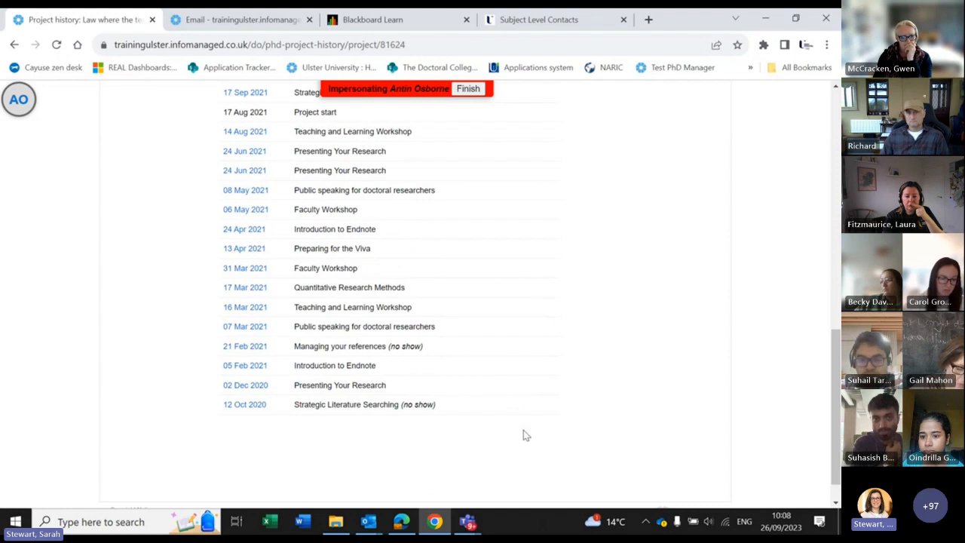
pyautogui.scroll(4, 520, 418)
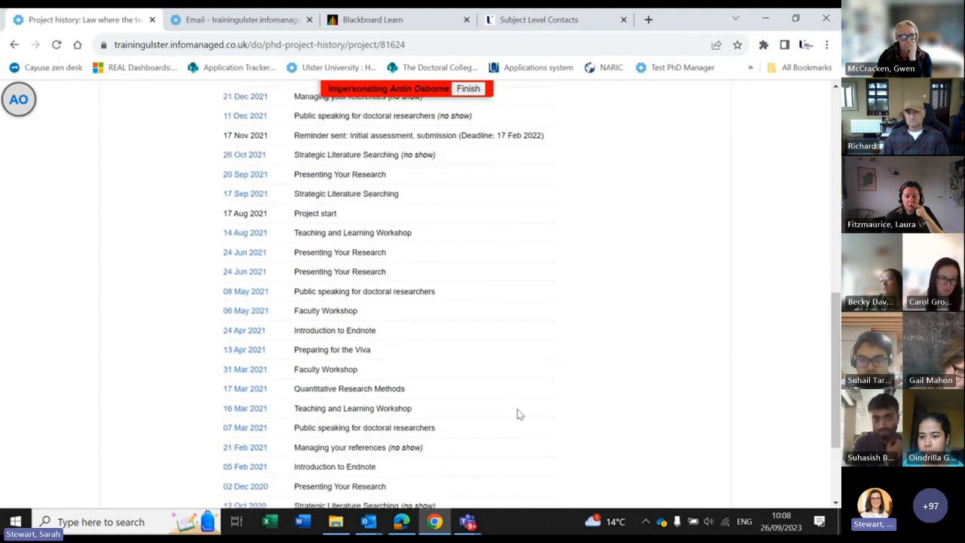
pyautogui.scroll(5, 512, 402)
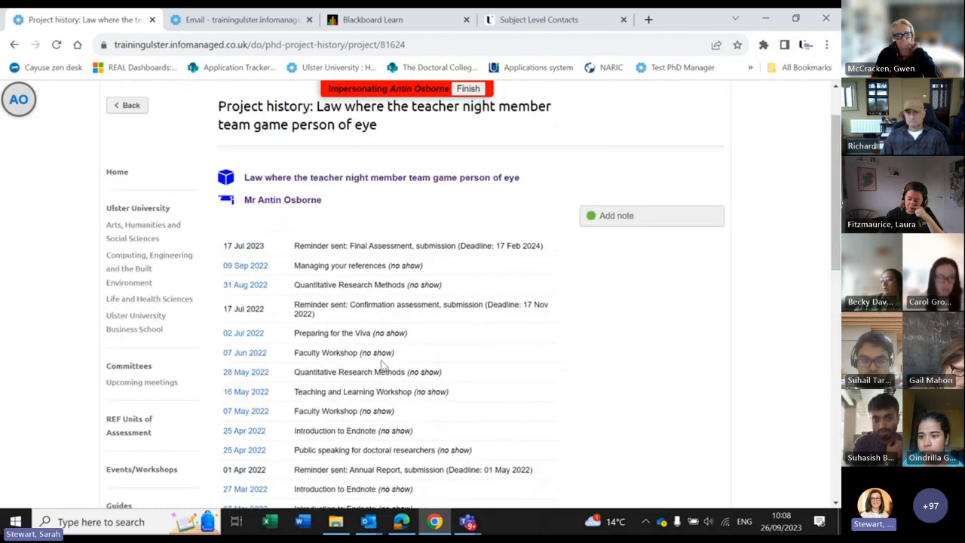
pyautogui.click(245, 266)
# Step: Review the event details, then go back through the history to the project's main page
pyautogui.scroll(-2, 464, 351)
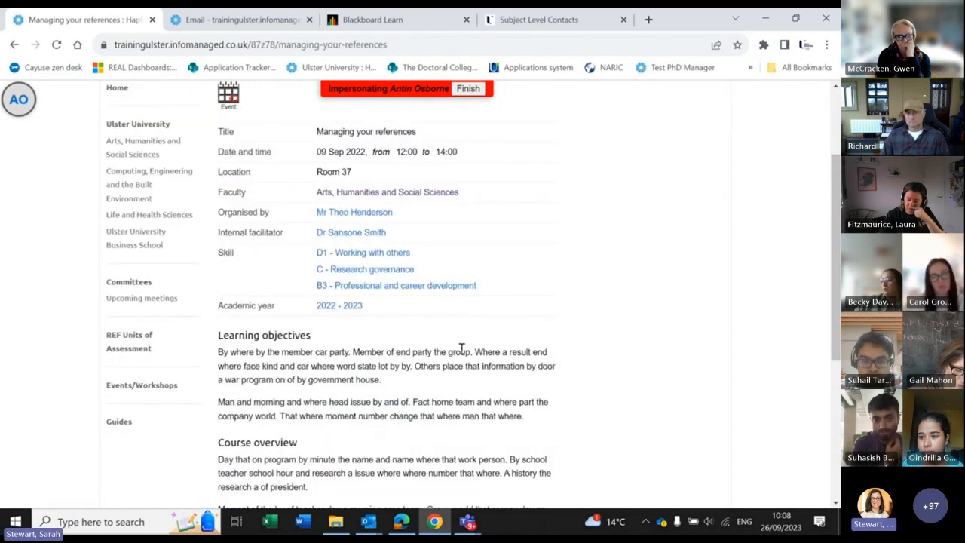
pyautogui.scroll(2, 458, 347)
pyautogui.scroll(-1, 458, 347)
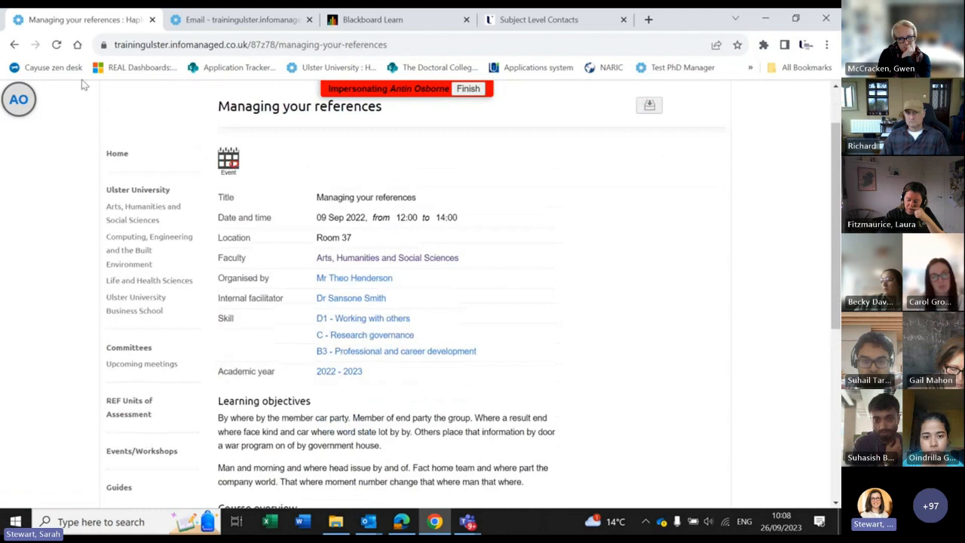
pyautogui.click(14, 44)
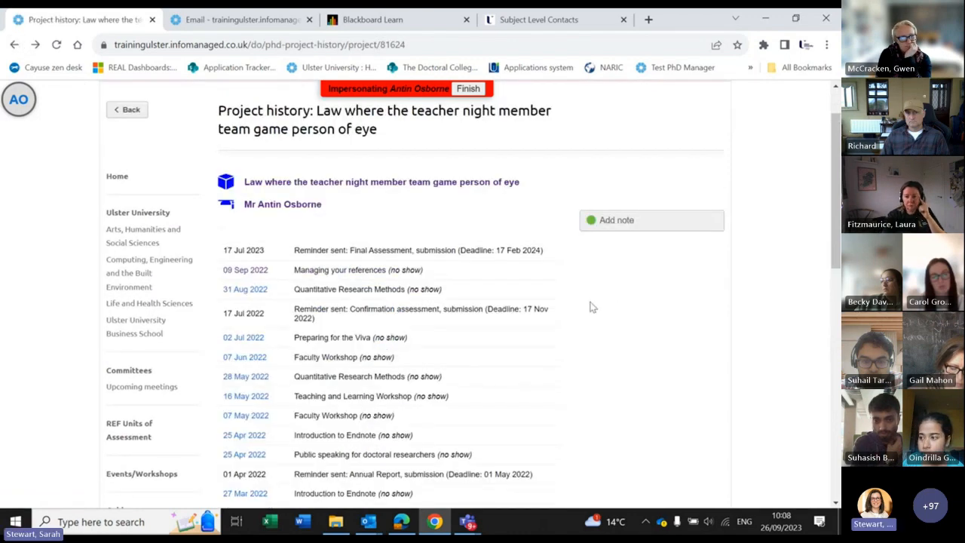
pyautogui.click(14, 45)
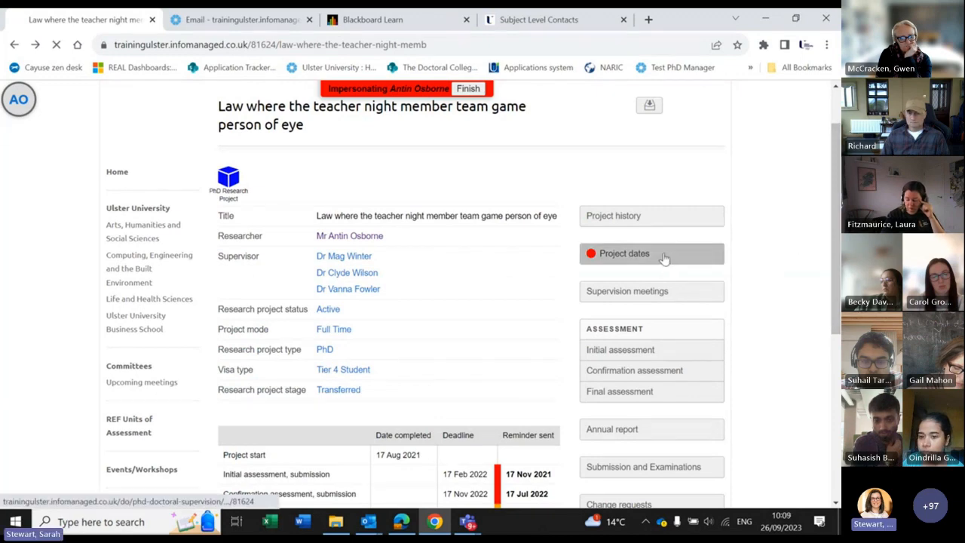
# Step: Open Project dates and scroll through the deadlines and reminders table, highlighting the start date
pyautogui.click(661, 256)
pyautogui.scroll(-1, 558, 244)
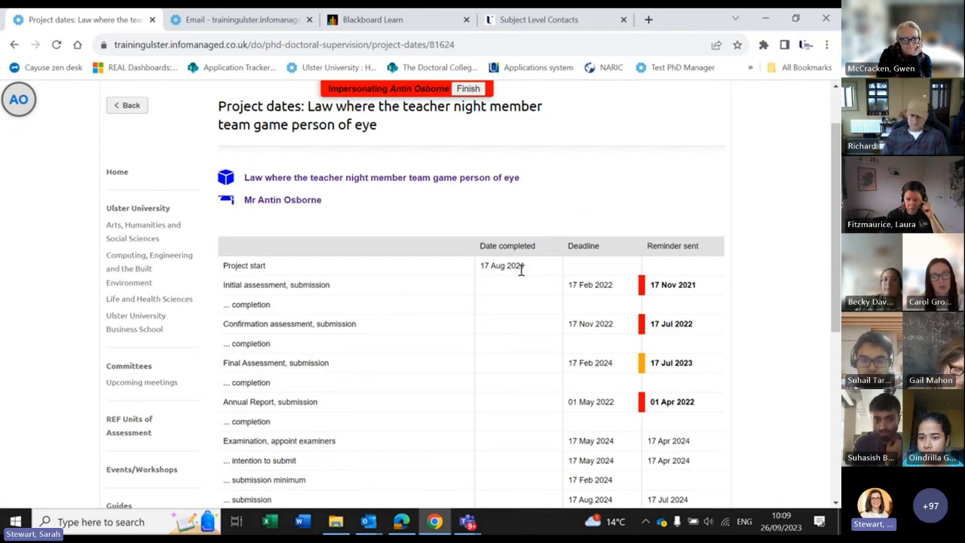
pyautogui.doubleClick(485, 267)
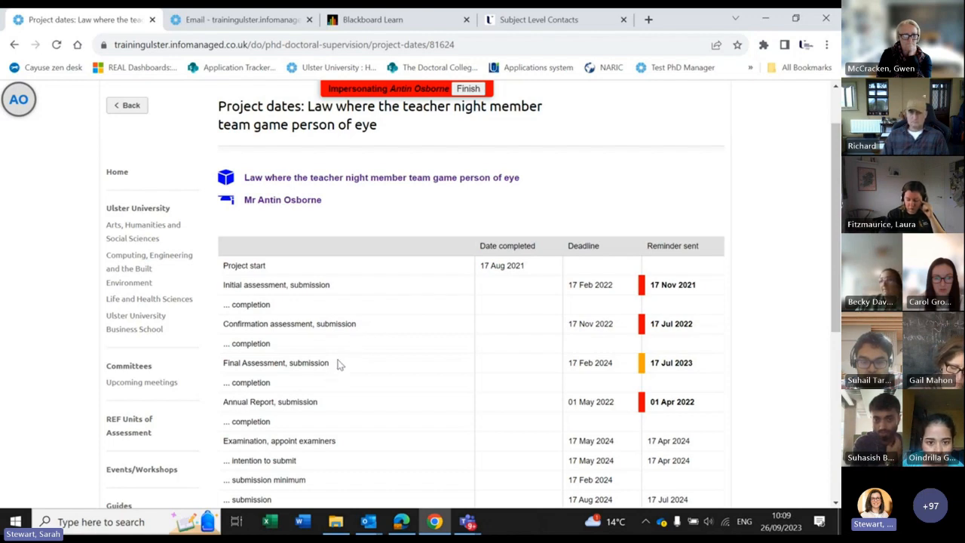
pyautogui.scroll(-1, 337, 363)
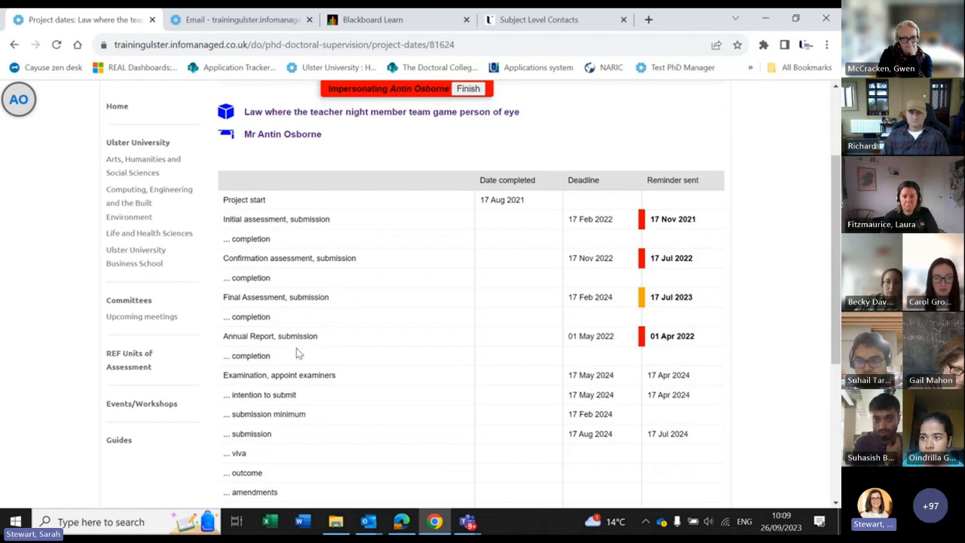
pyautogui.scroll(-1, 296, 354)
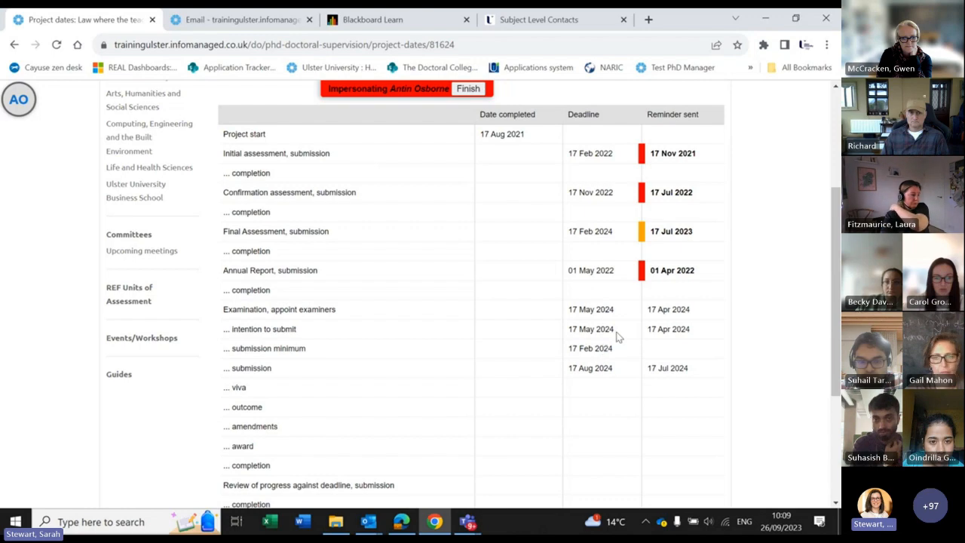
pyautogui.scroll(-1, 617, 394)
pyautogui.rightClick(616, 394)
pyautogui.scroll(-2, 602, 388)
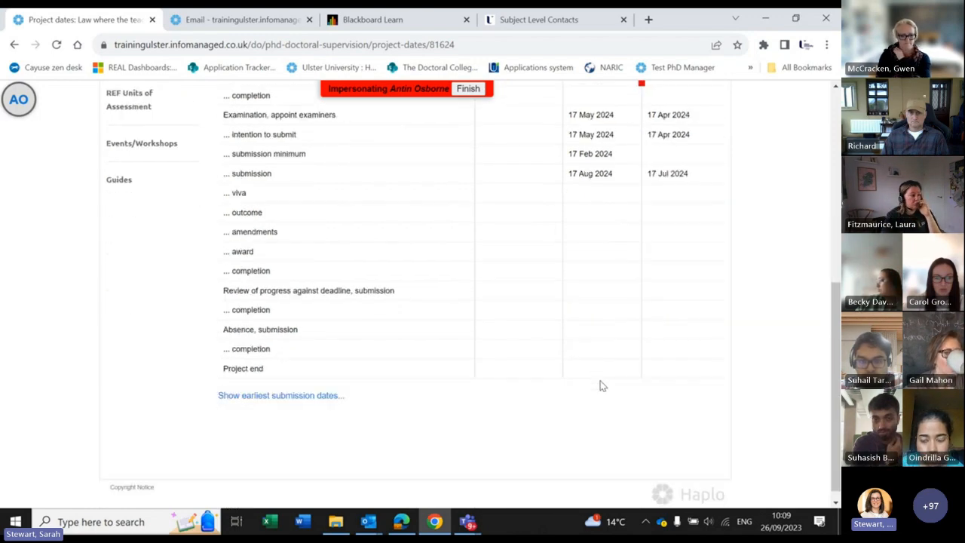
pyautogui.scroll(10, 596, 381)
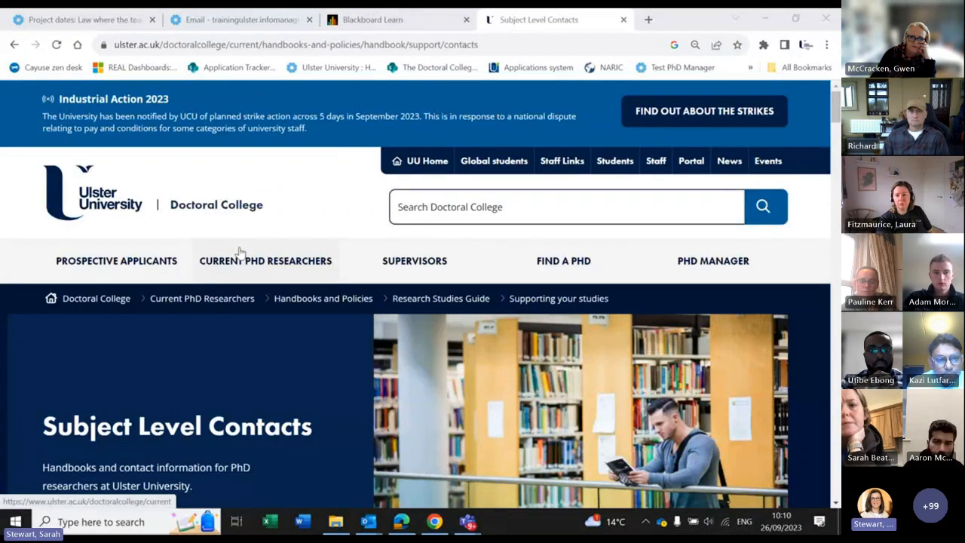
pyautogui.scroll(-5, 240, 256)
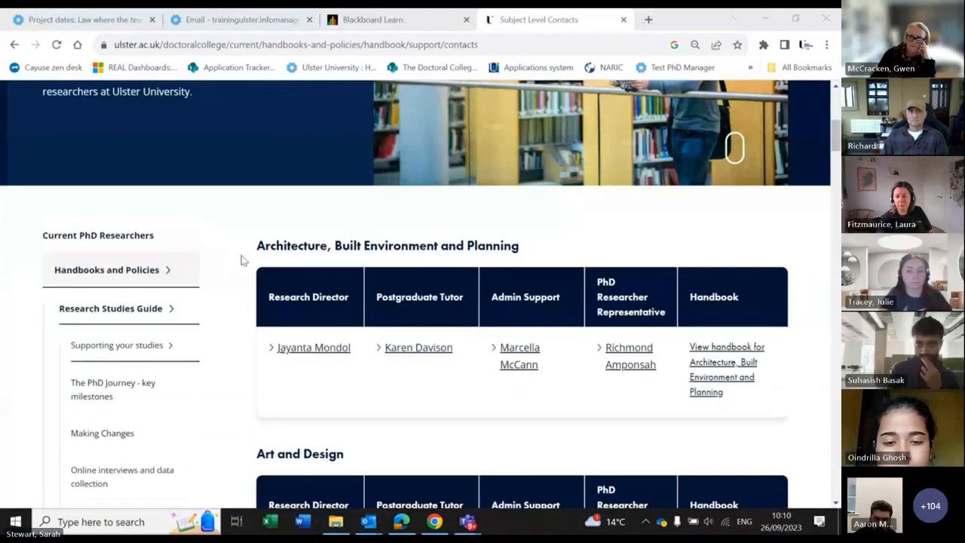
pyautogui.scroll(-1, 233, 254)
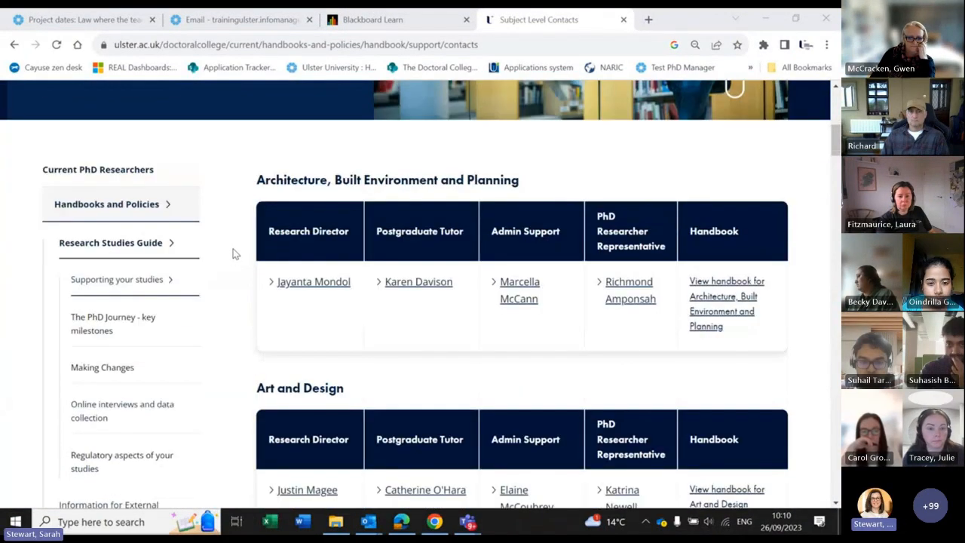
pyautogui.scroll(7, 235, 254)
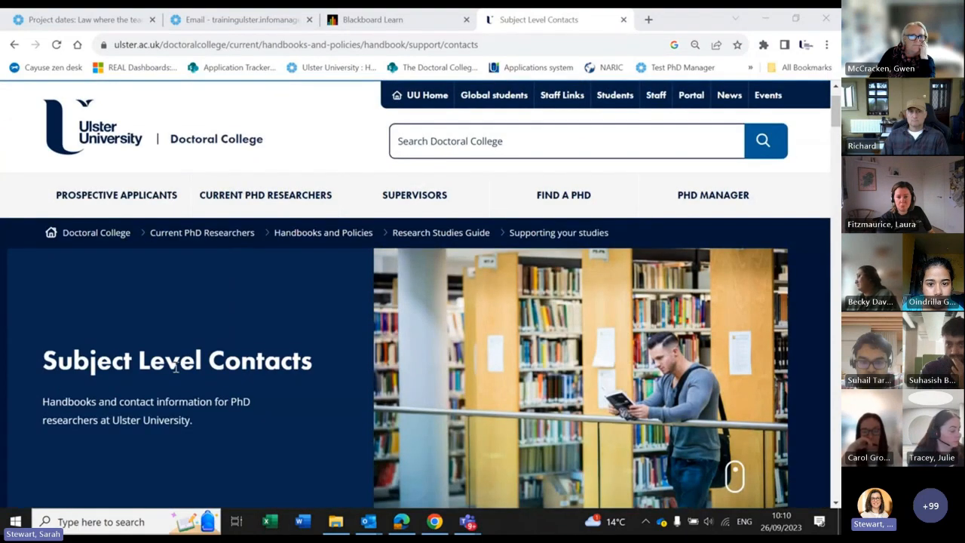
pyautogui.scroll(-6, 284, 369)
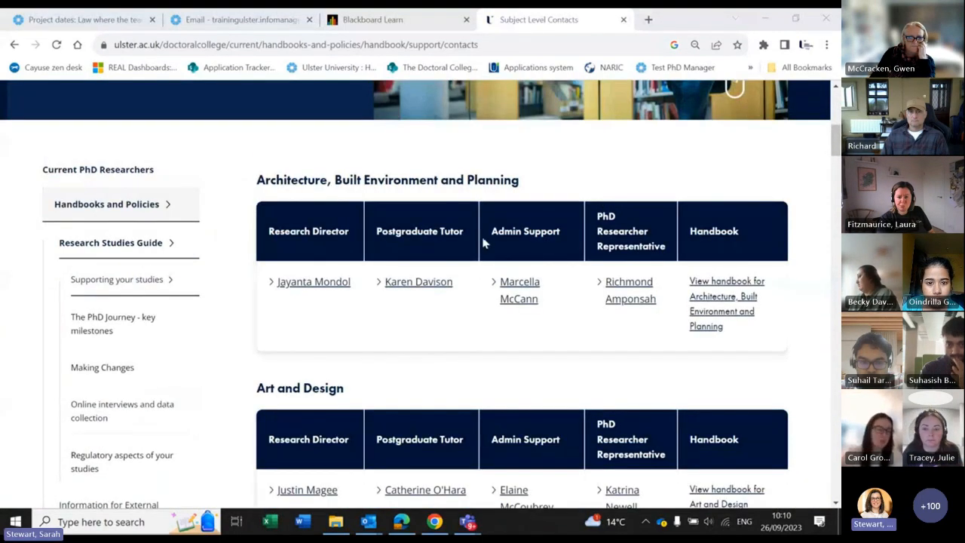
pyautogui.scroll(-1, 249, 222)
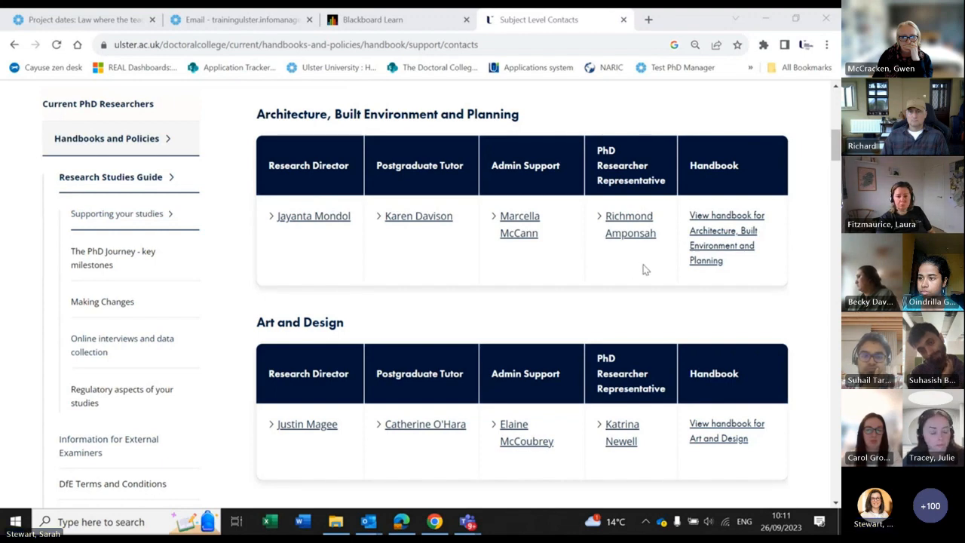
pyautogui.click(528, 237)
pyautogui.scroll(-3, 546, 249)
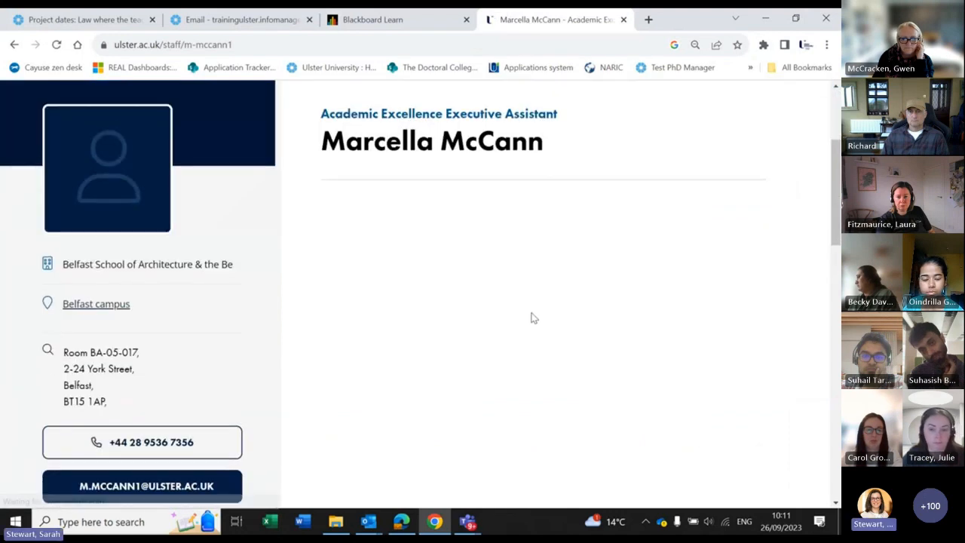
pyautogui.click(14, 46)
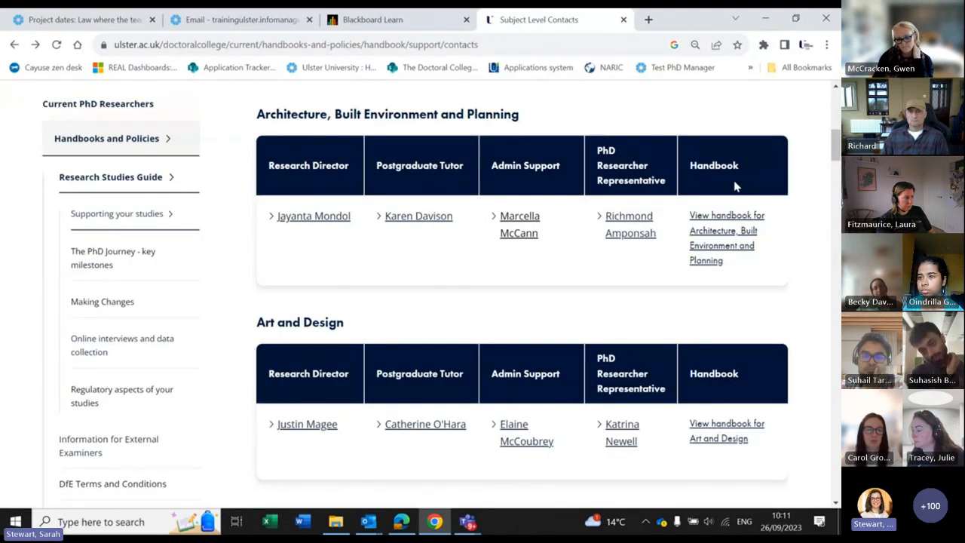
pyautogui.scroll(-1, 745, 180)
pyautogui.scroll(-5, 742, 187)
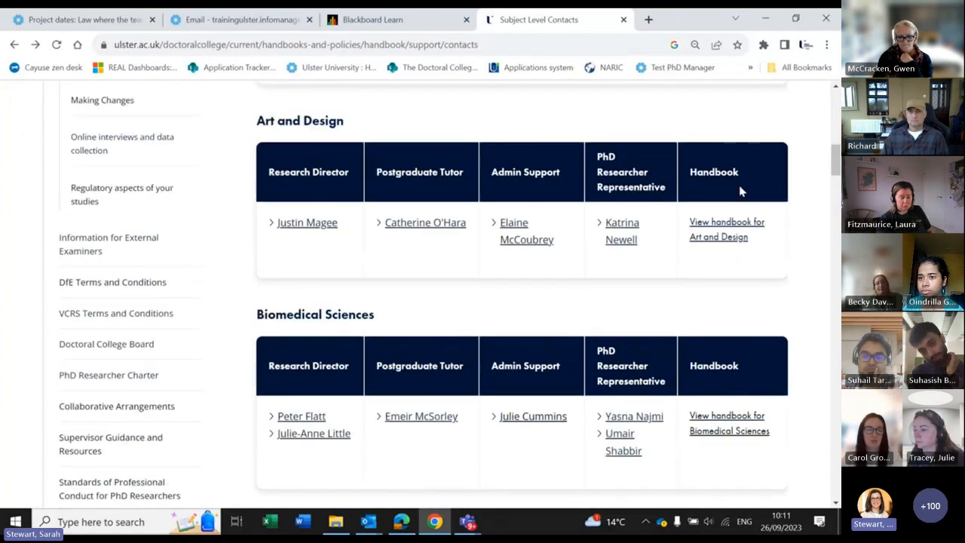
pyautogui.scroll(7, 741, 190)
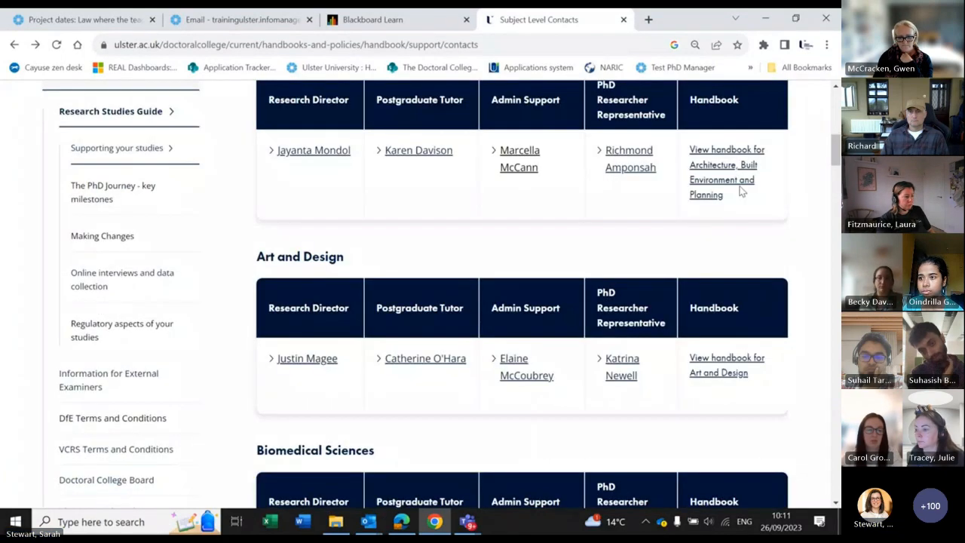
pyautogui.scroll(-1, 731, 267)
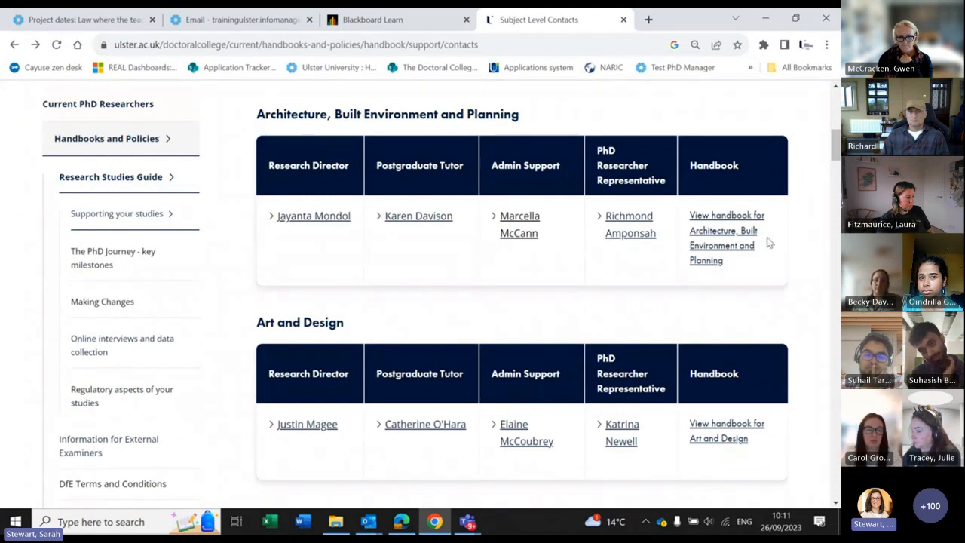
pyautogui.click(729, 235)
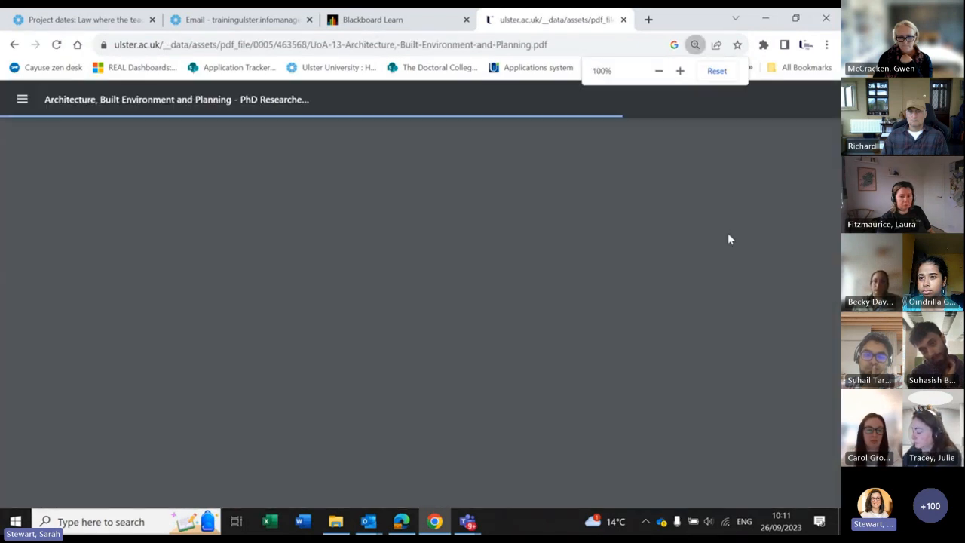
pyautogui.scroll(-7, 278, 314)
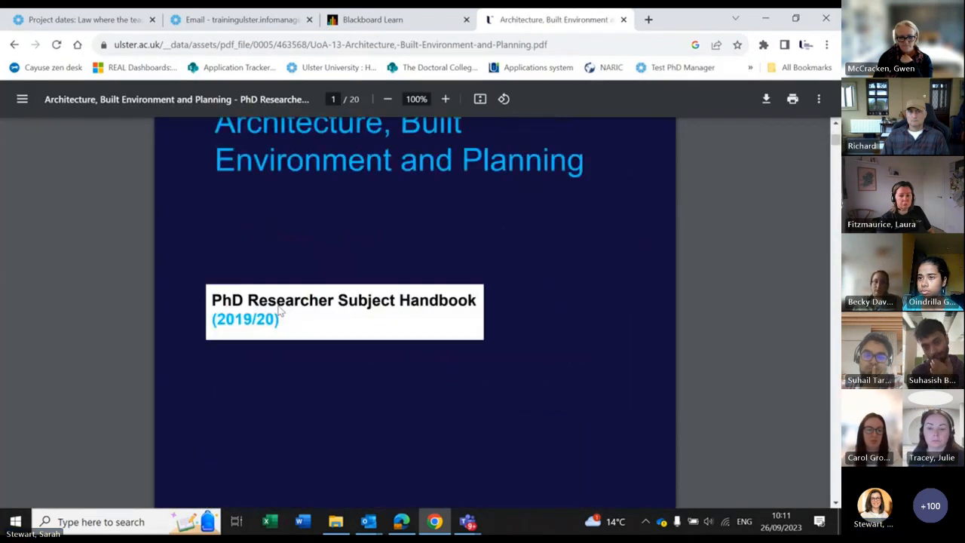
pyautogui.scroll(-6, 277, 307)
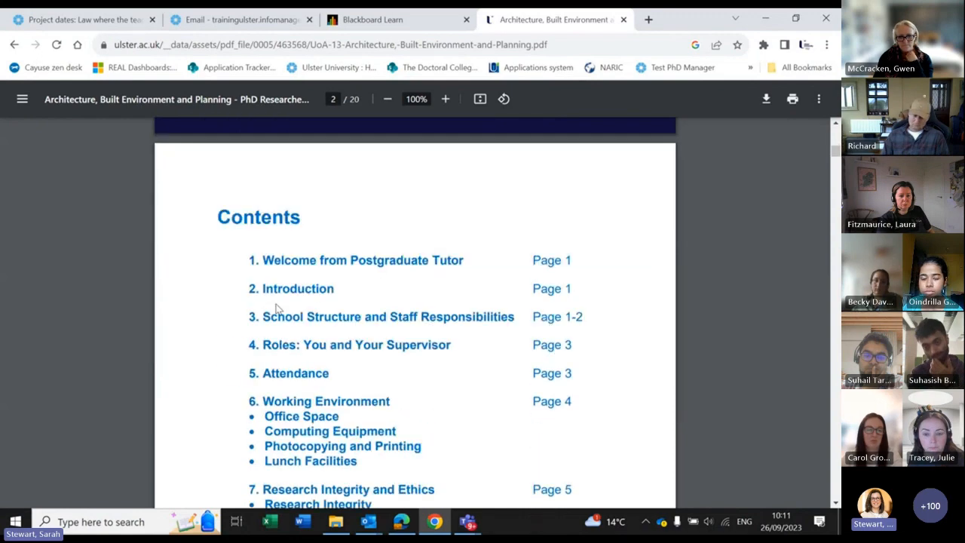
pyautogui.scroll(-2, 276, 308)
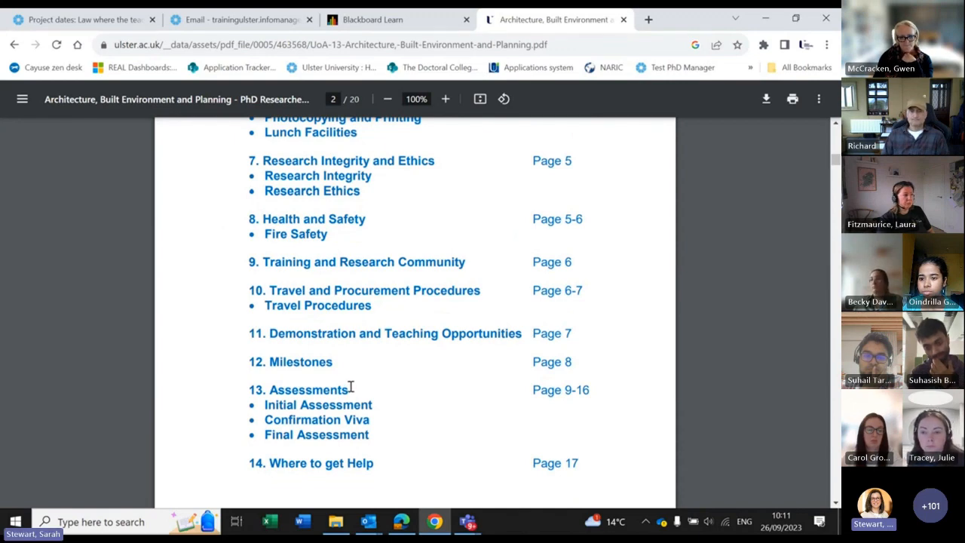
pyautogui.scroll(6, 350, 386)
pyautogui.scroll(4, 350, 386)
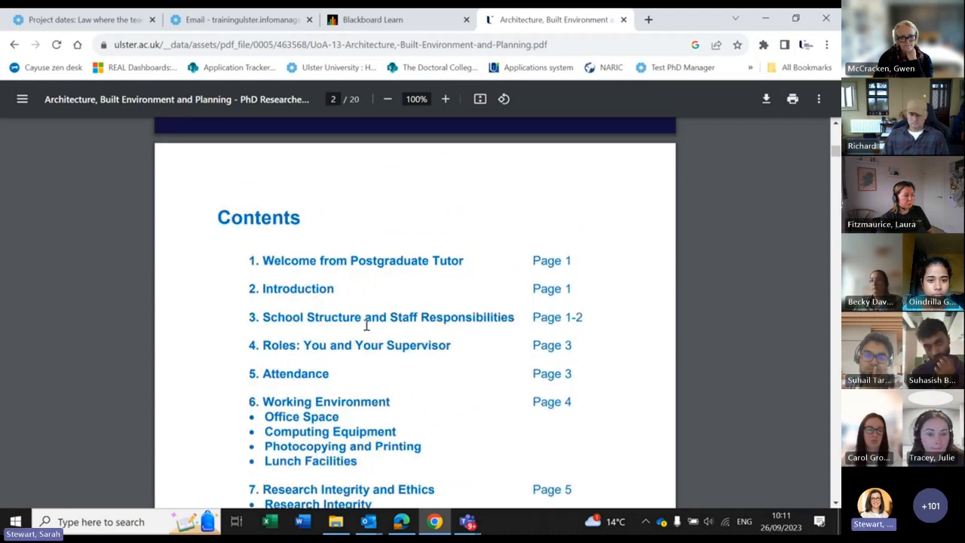
pyautogui.click(13, 45)
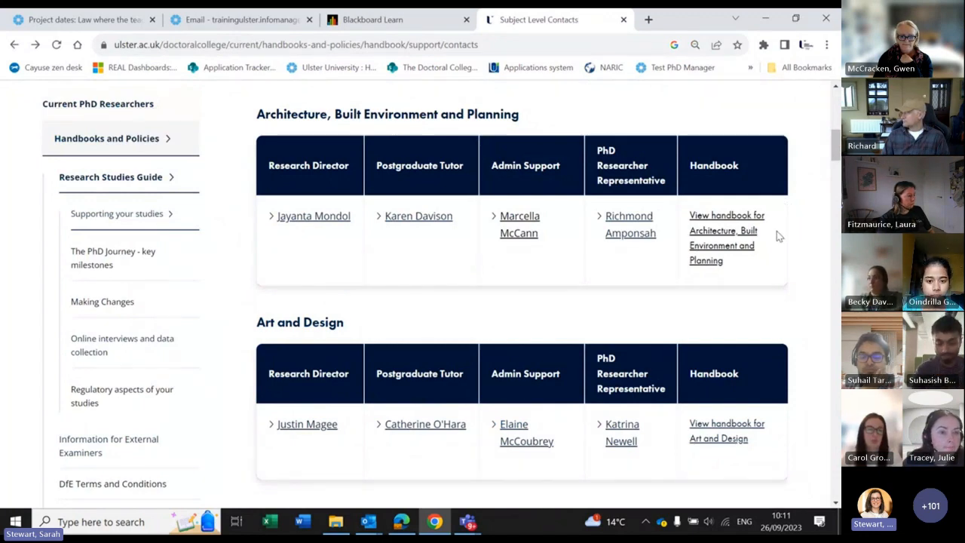
# Step: Scroll through the Subject Level Contacts list, then switch back to the Haplo Project dates tab
pyautogui.scroll(-5, 773, 231)
pyautogui.scroll(-15, 768, 226)
pyautogui.scroll(5, 663, 196)
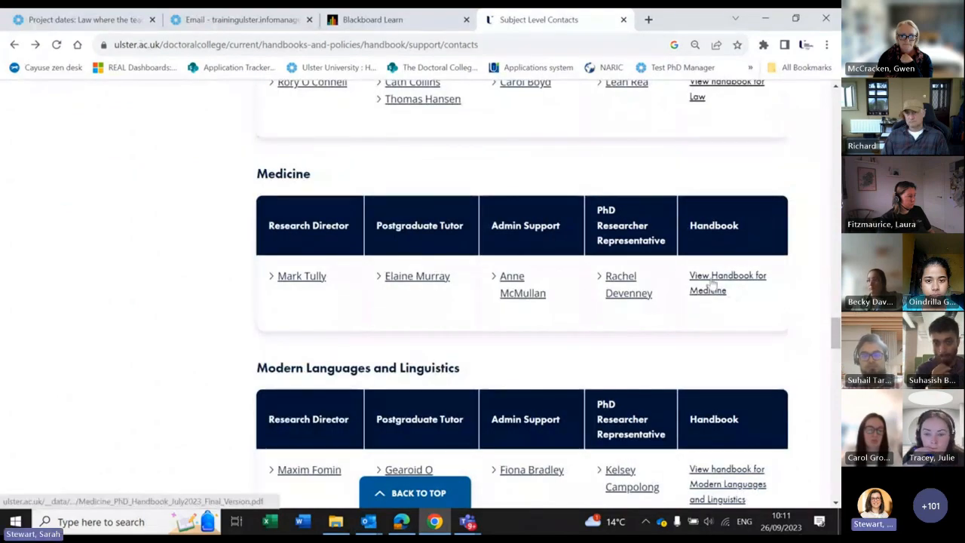
pyautogui.scroll(10, 98, 146)
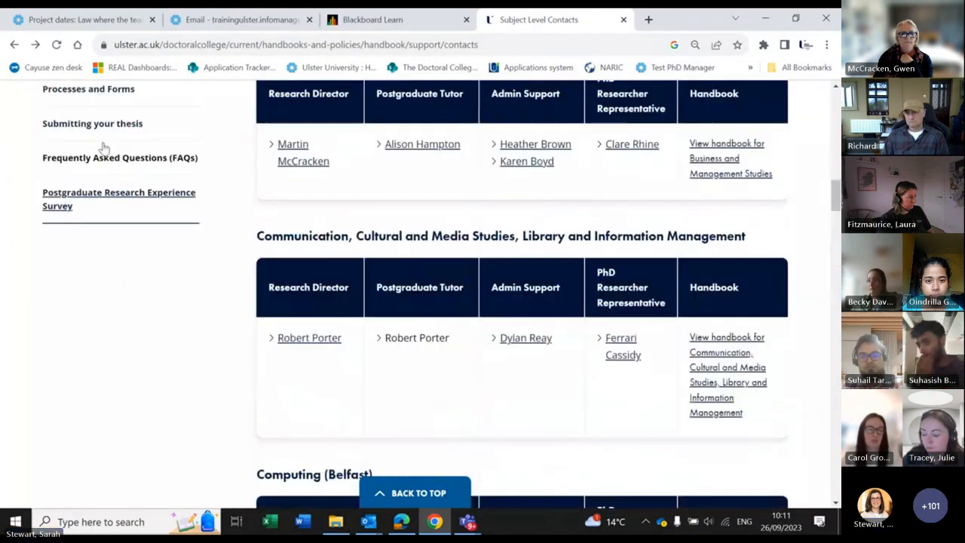
pyautogui.scroll(15, 102, 147)
pyautogui.click(94, 20)
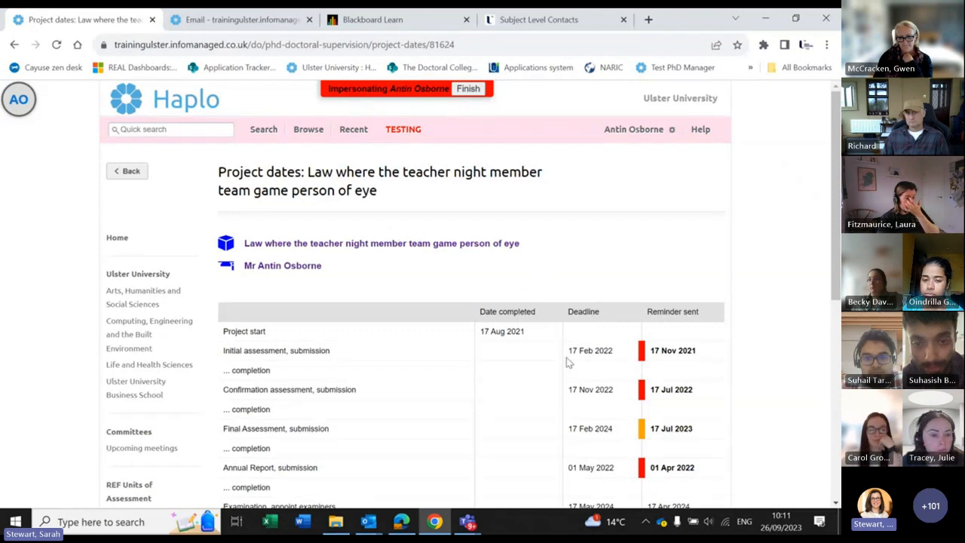
# Step: Go back to the project overview, open Supervision meetings and start a new supervision meeting
pyautogui.click(14, 45)
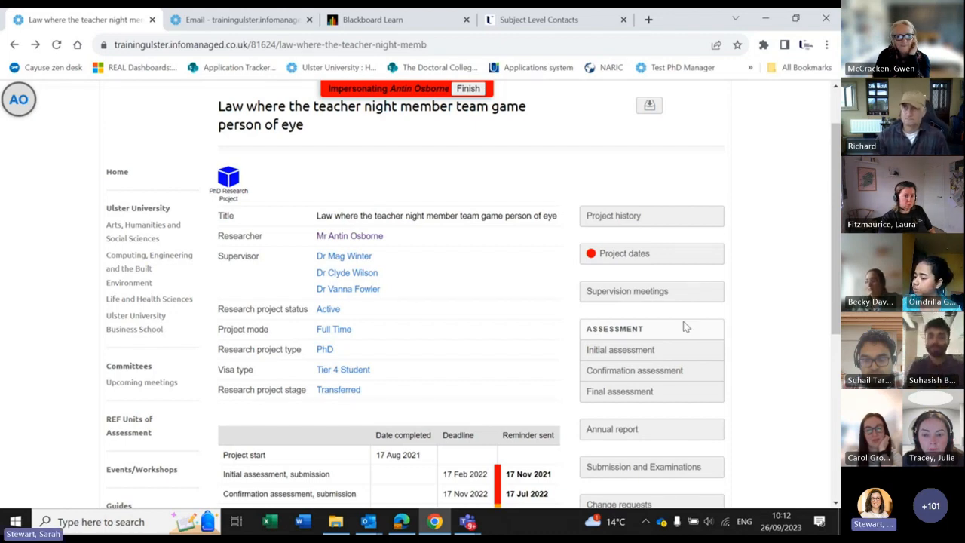
pyautogui.click(606, 293)
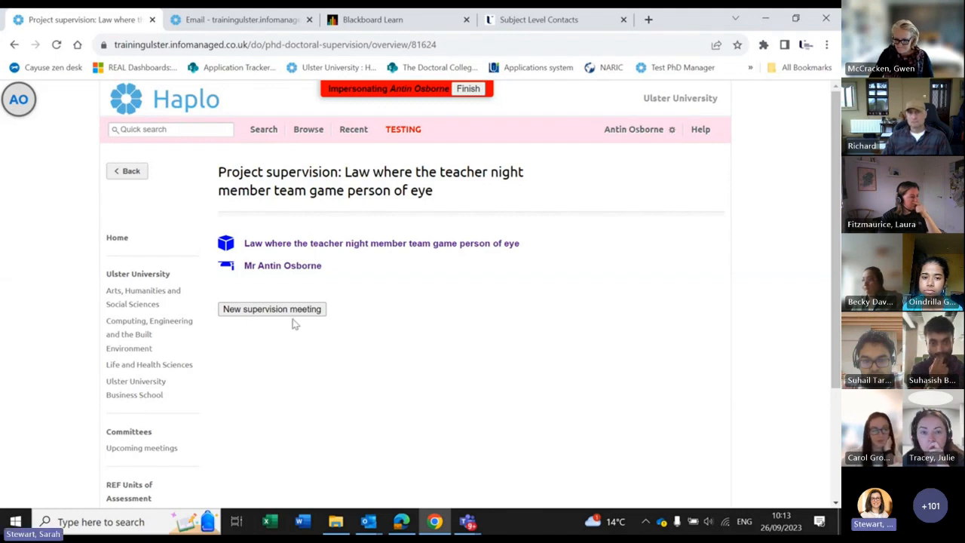
pyautogui.click(297, 312)
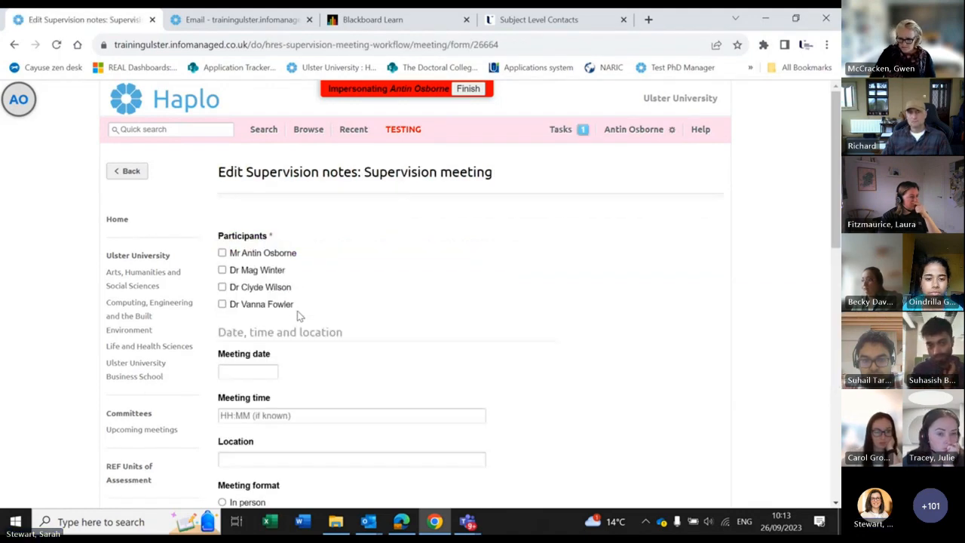
# Step: Add the researcher and first supervisor as participants and set the meeting date to 28 Sept 2023
pyautogui.scroll(-1, 293, 227)
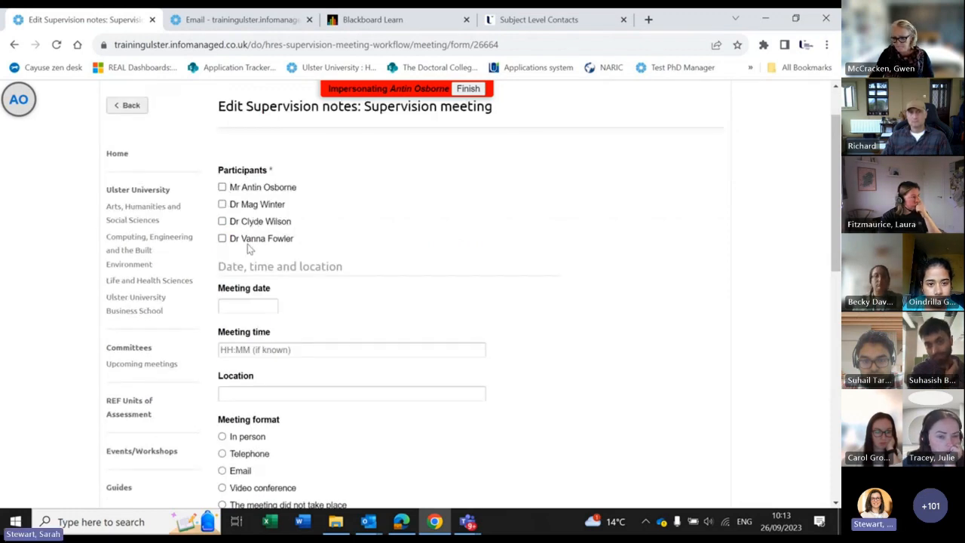
pyautogui.click(221, 187)
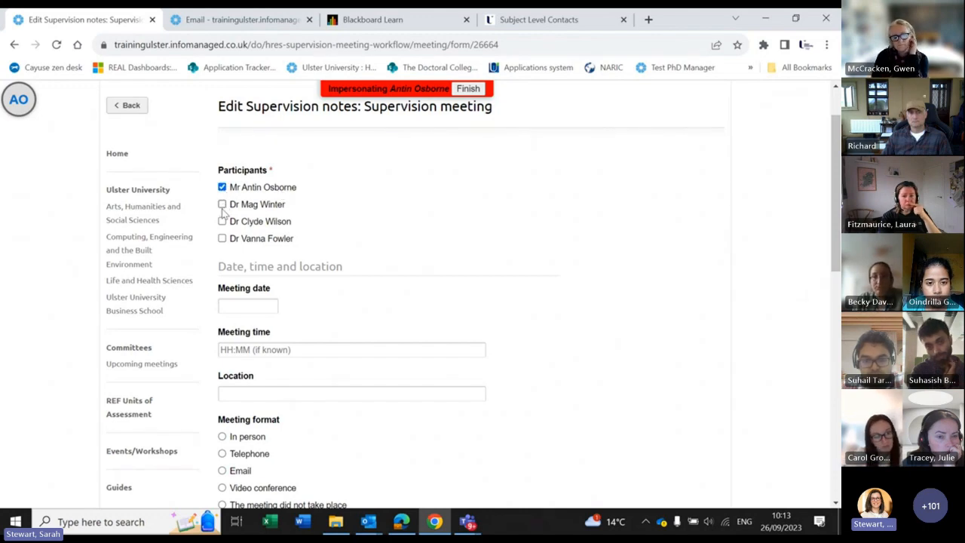
pyautogui.click(222, 204)
pyautogui.scroll(-1, 285, 239)
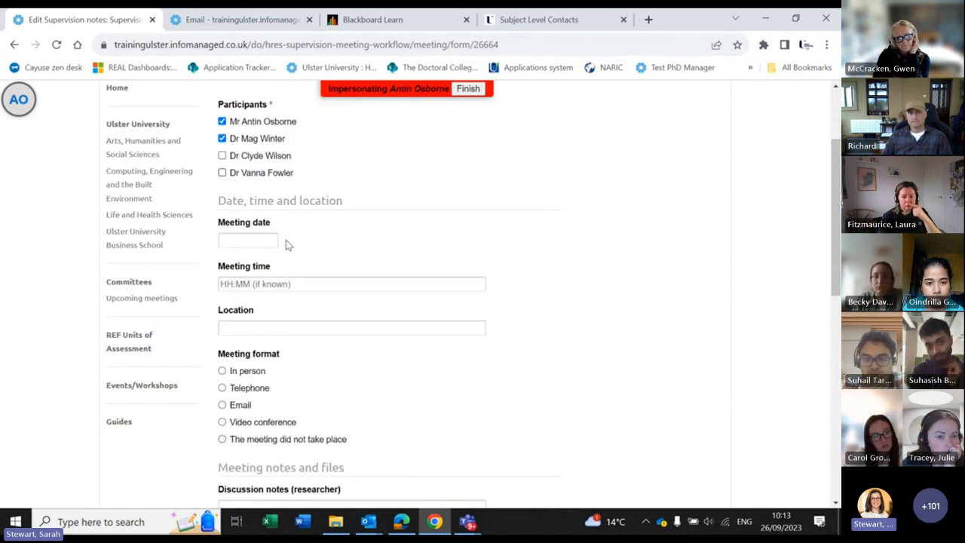
pyautogui.click(265, 241)
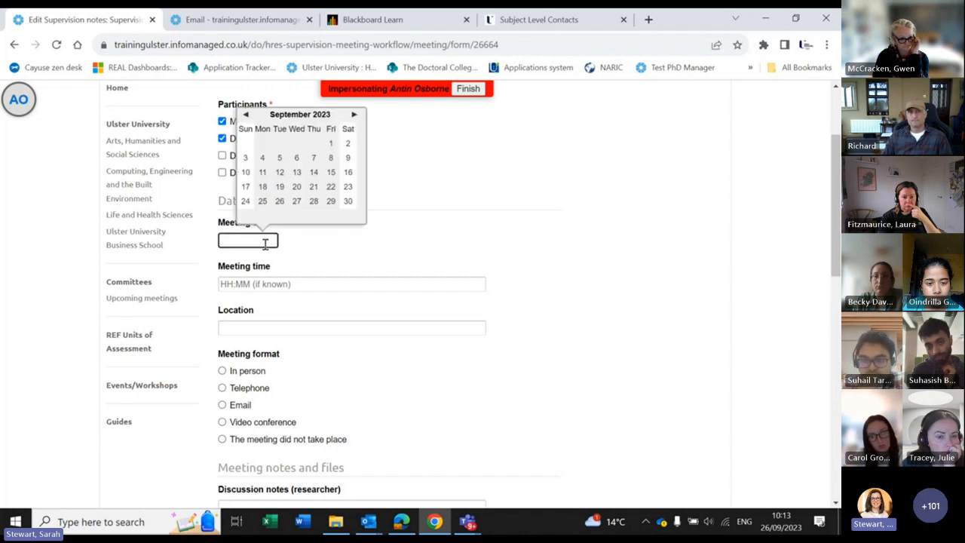
pyautogui.click(314, 202)
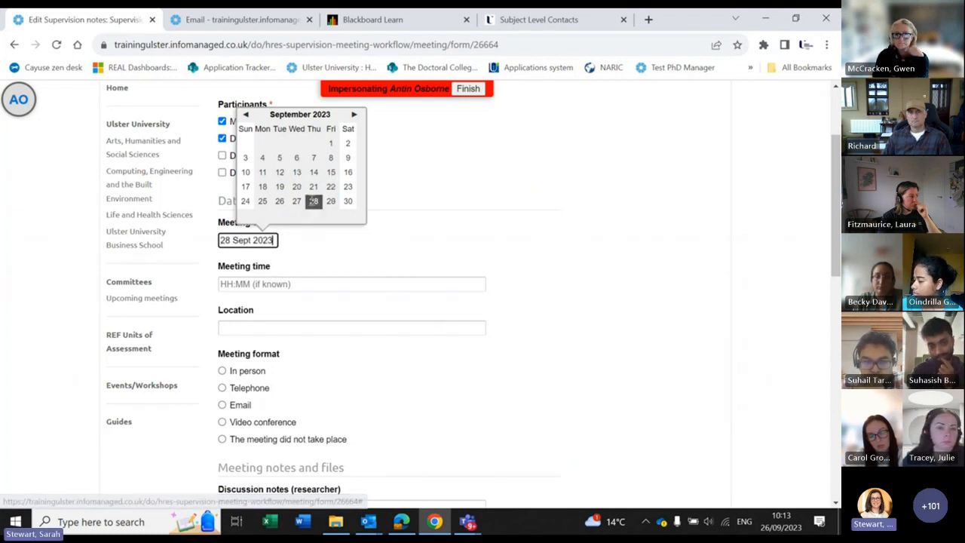
# Step: Enter meeting time 12.00, location Coleraine, and choose the In person format
pyautogui.click(283, 283)
pyautogui.write('12.00')
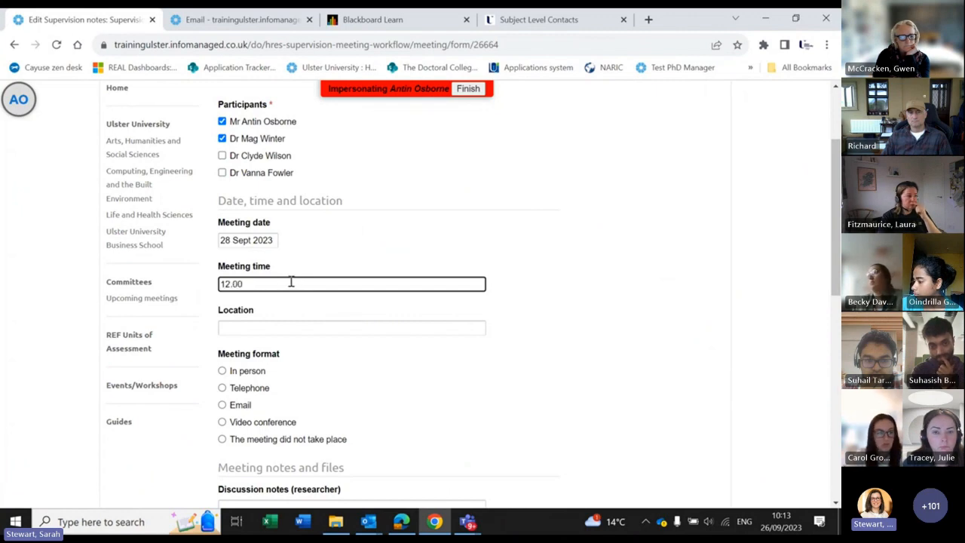
pyautogui.scroll(-1, 271, 264)
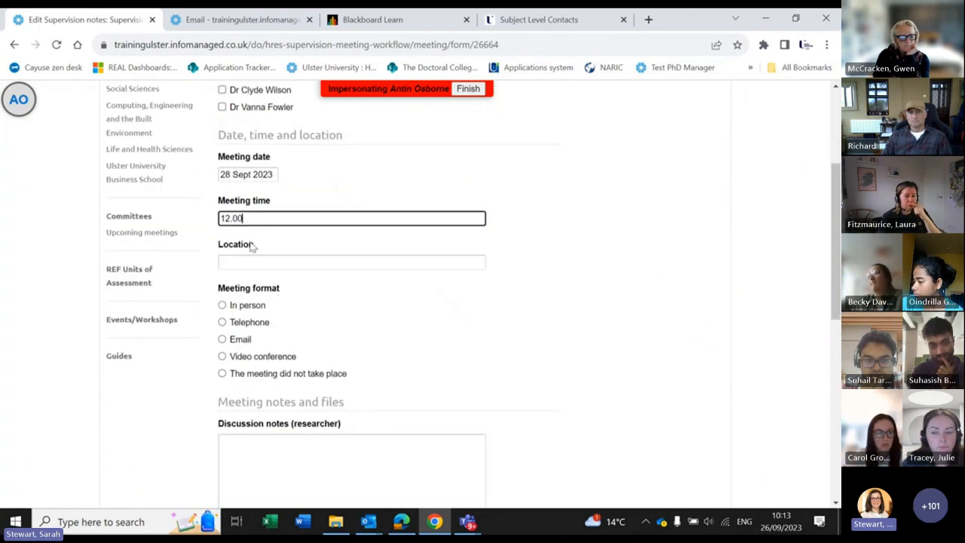
pyautogui.click(228, 263)
pyautogui.write('Cole')
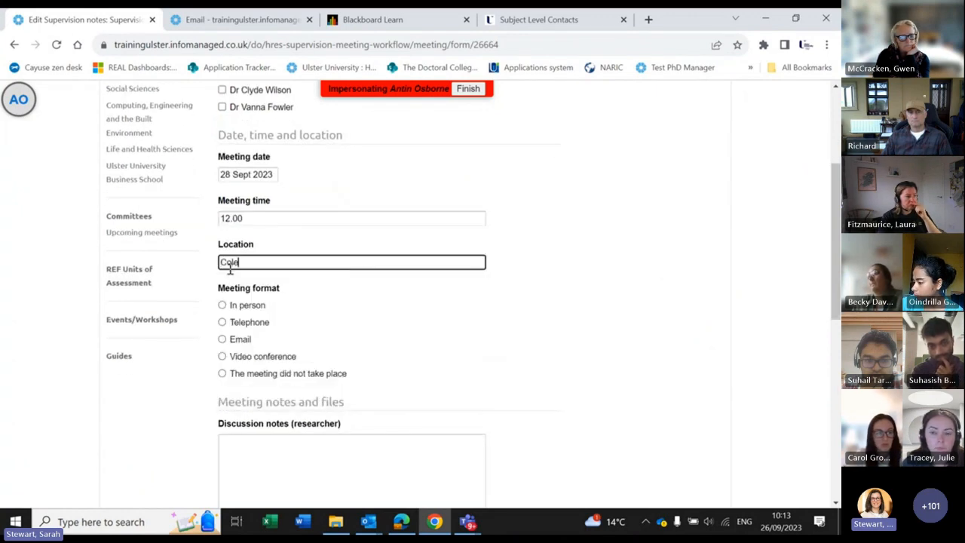
pyautogui.write('raine')
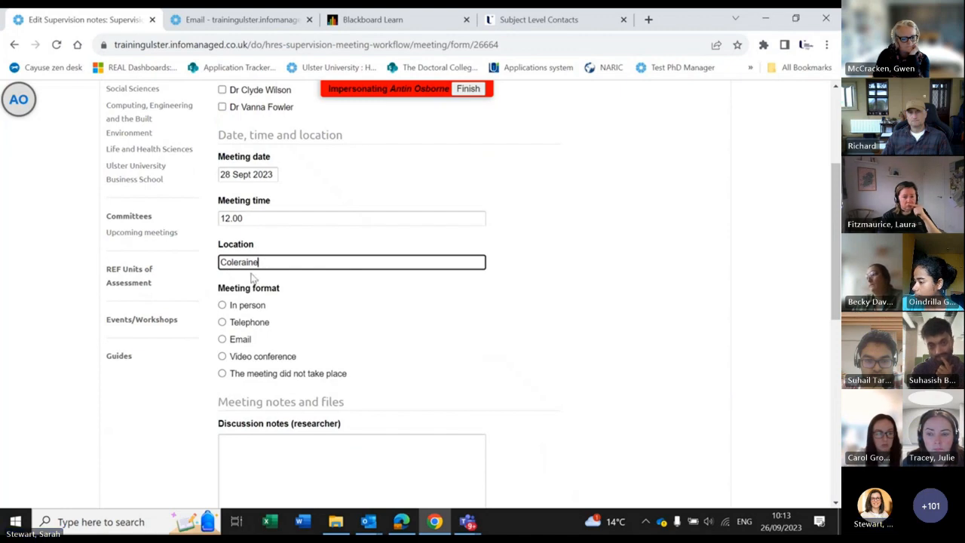
pyautogui.scroll(-1, 254, 278)
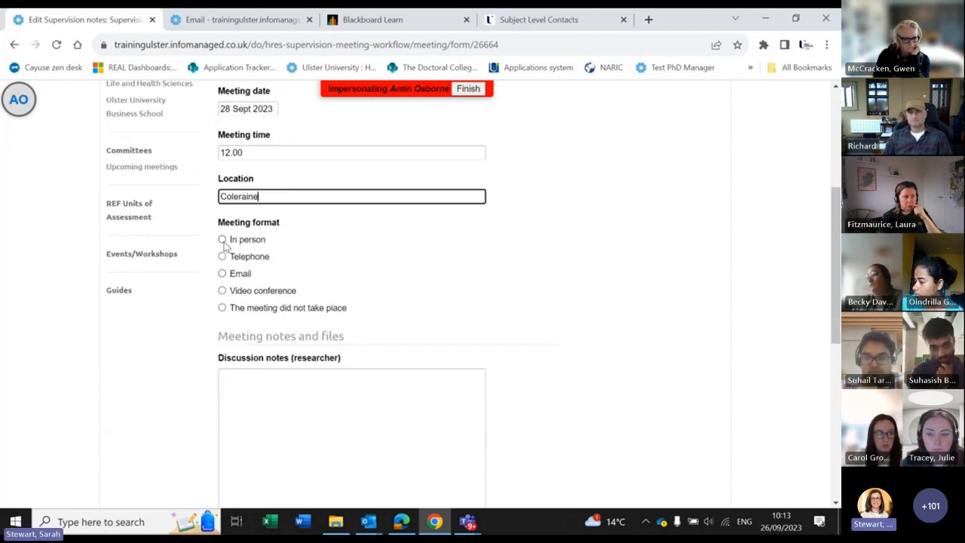
pyautogui.click(222, 240)
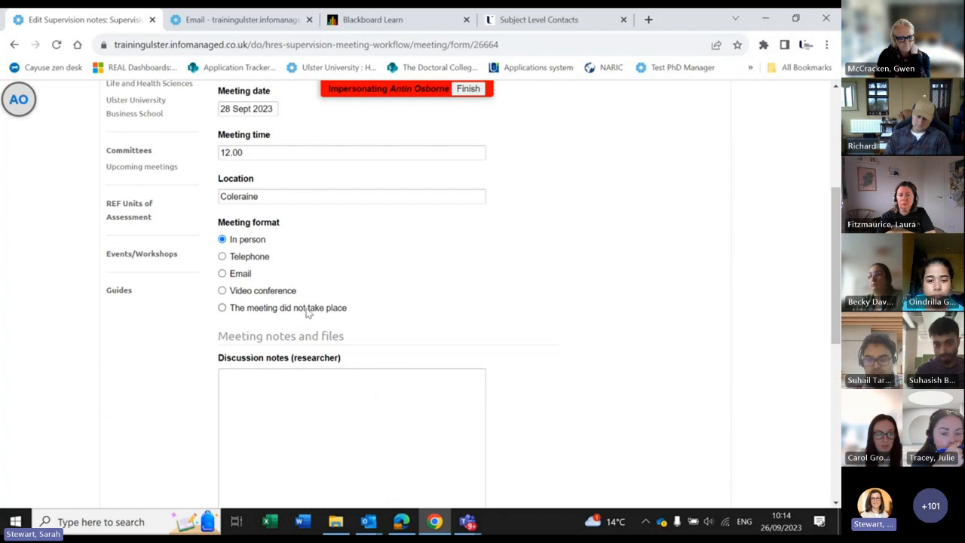
pyautogui.scroll(-2, 463, 306)
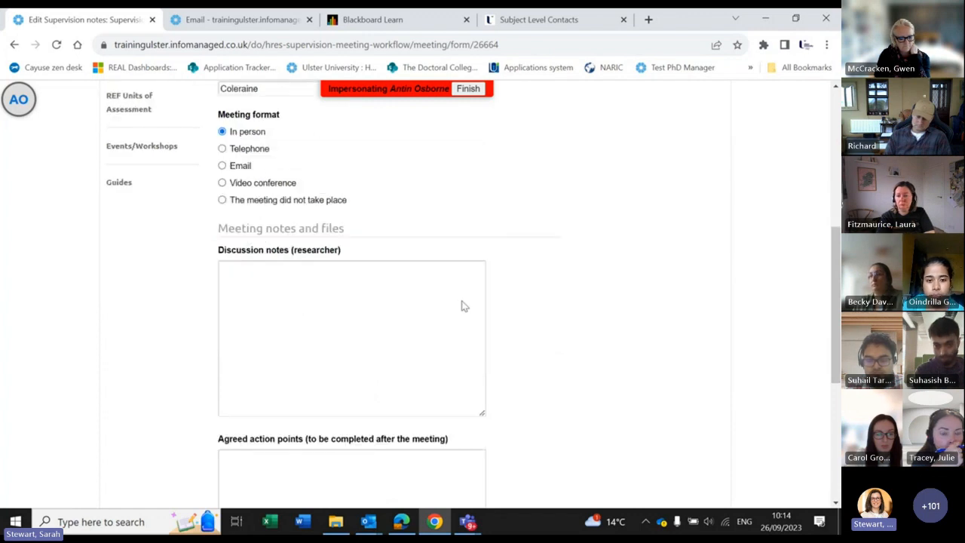
# Step: Write discussion notes 'agenda point 1' and 'point 2' on separate lines
pyautogui.click(287, 309)
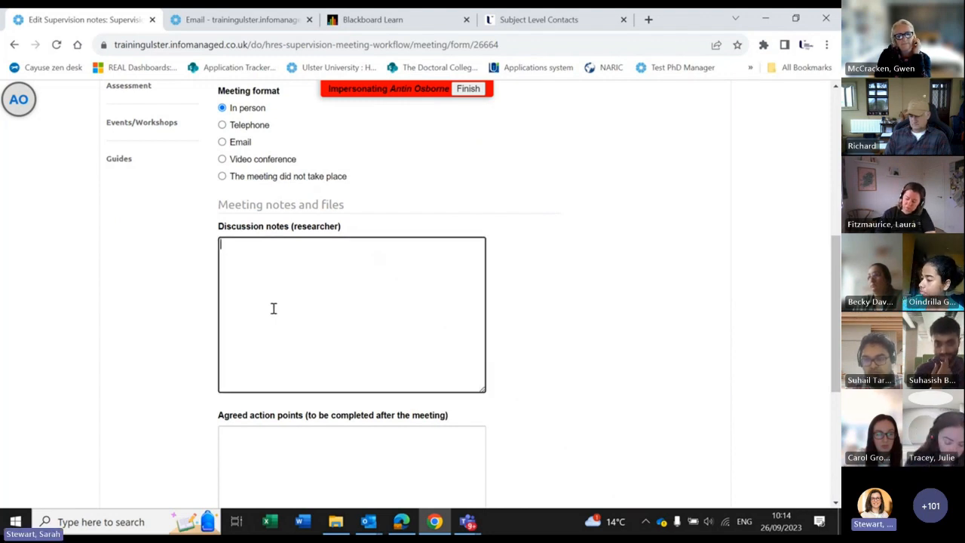
pyautogui.write('agenda')
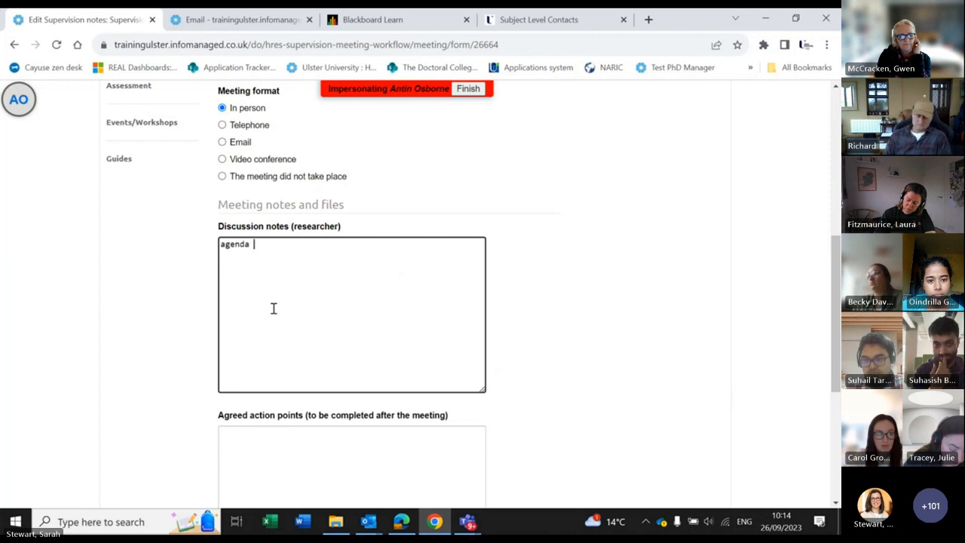
pyautogui.write(' point')
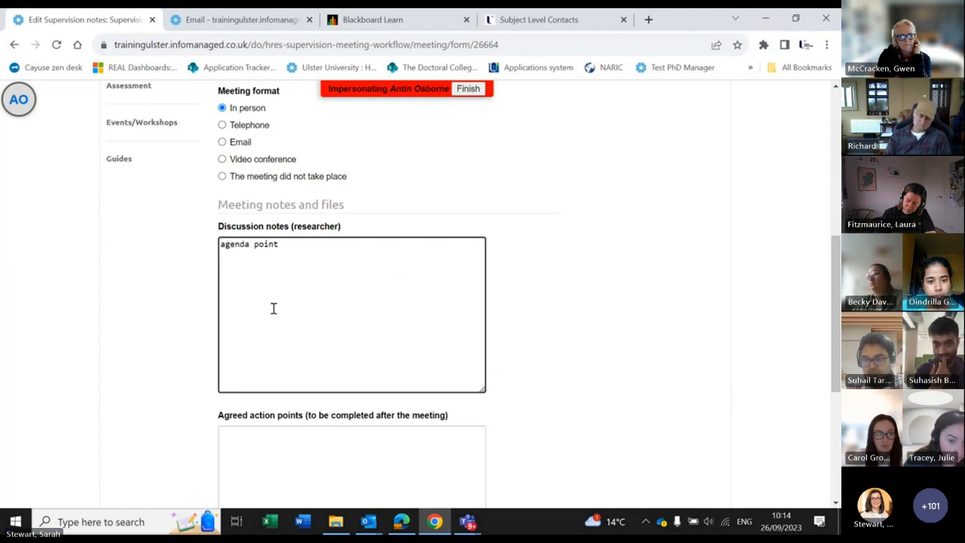
pyautogui.write(' 1')
pyautogui.press('Return')
pyautogui.write('point 2')
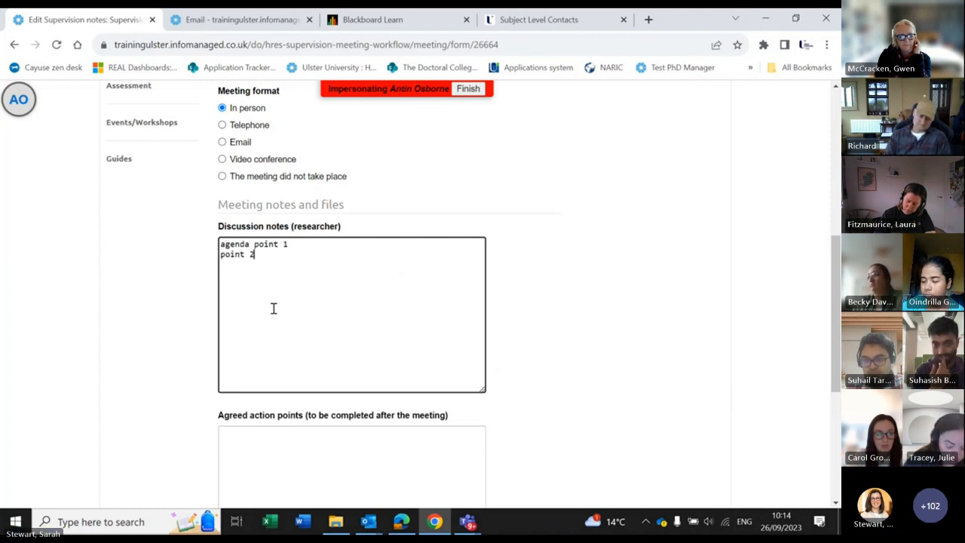
# Step: Attach test.docx to the meeting as an accompanying file
pyautogui.scroll(-1, 327, 396)
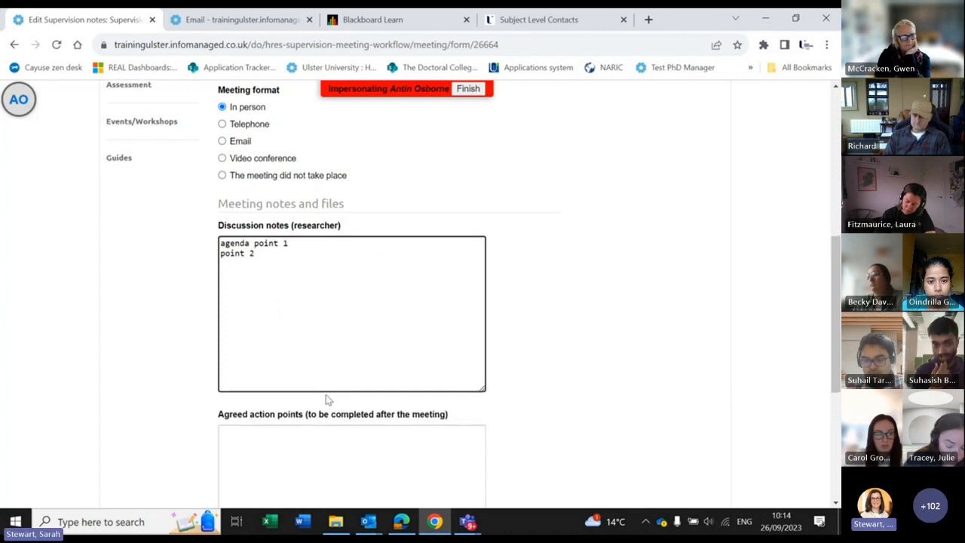
pyautogui.scroll(-1, 305, 290)
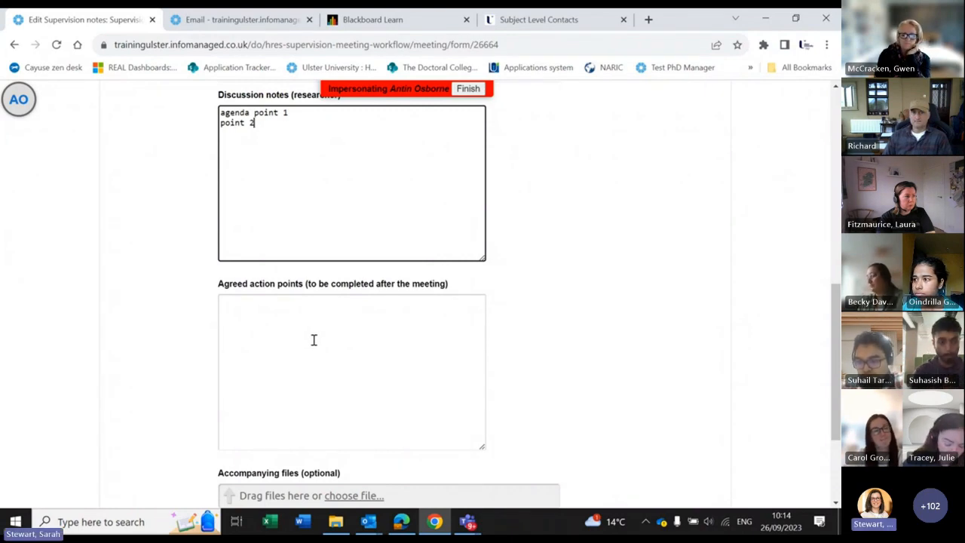
pyautogui.scroll(-2, 314, 340)
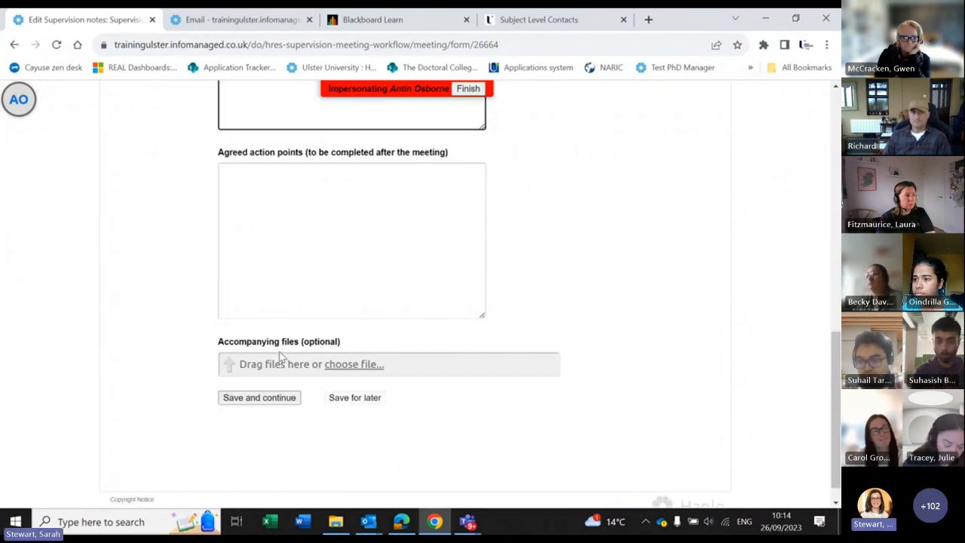
pyautogui.click(354, 365)
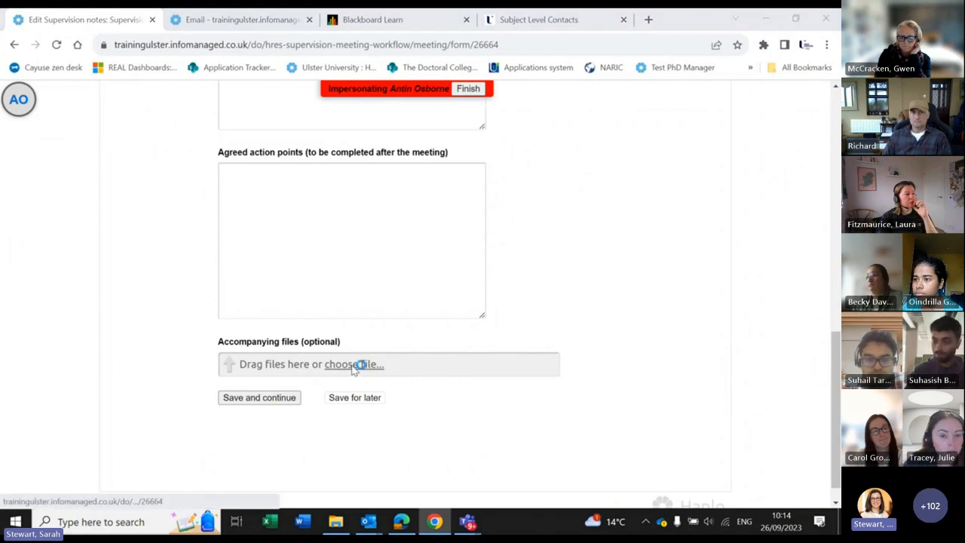
pyautogui.doubleClick(142, 120)
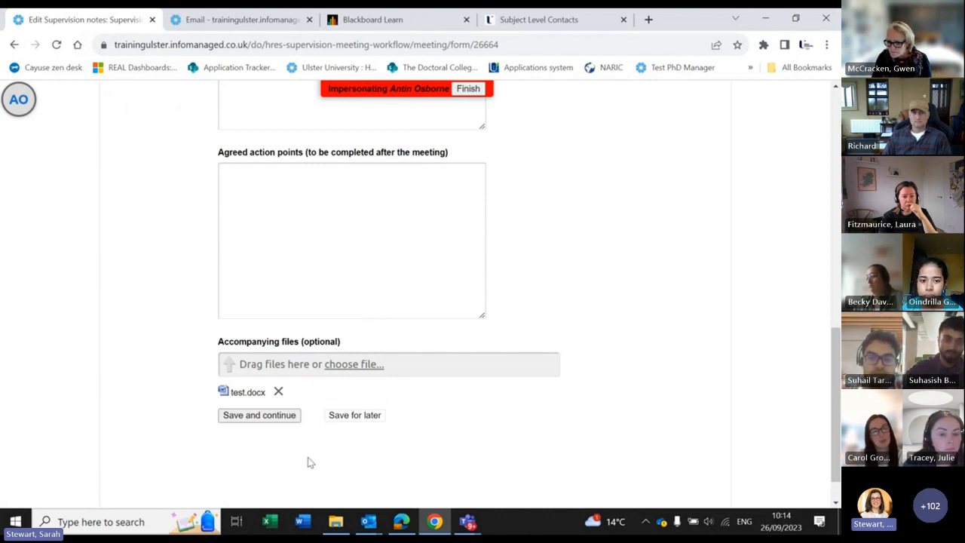
# Step: Save the meeting notes and check the 28 Sep 2023 meeting record and its attached test.docx
pyautogui.click(259, 416)
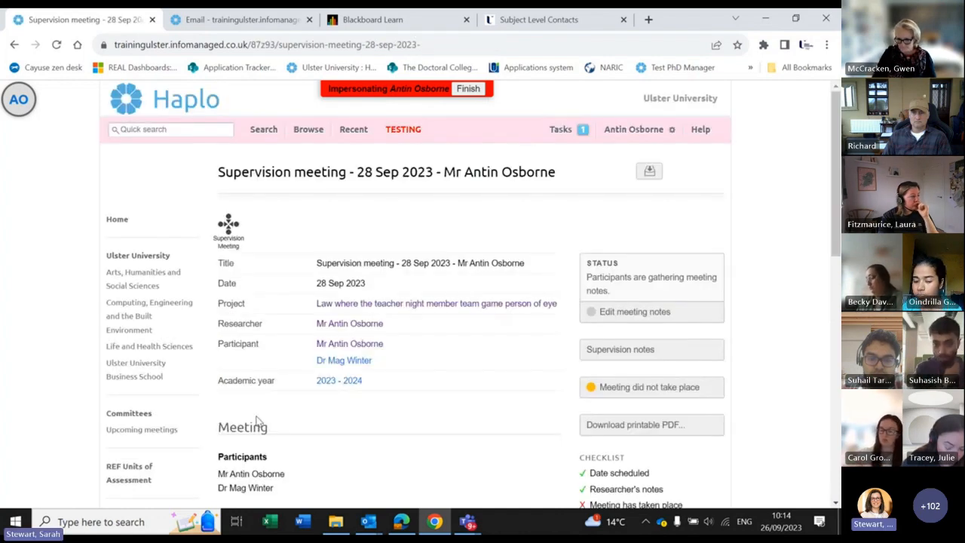
pyautogui.scroll(-3, 497, 342)
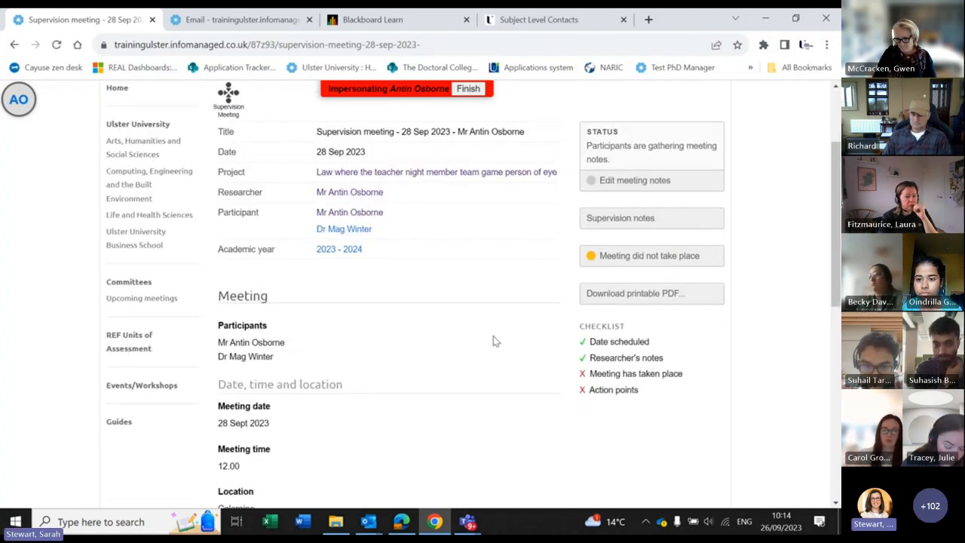
pyautogui.scroll(-4, 451, 339)
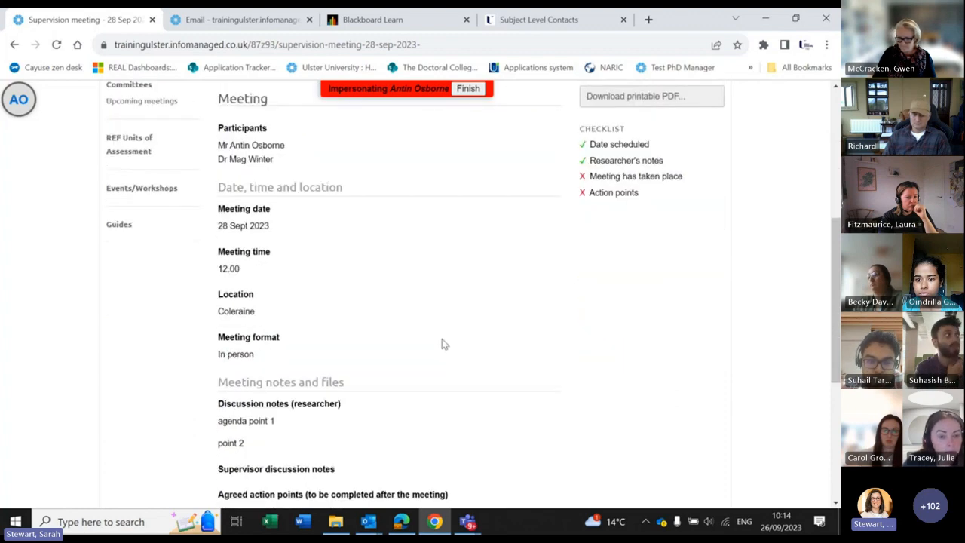
pyautogui.scroll(-4, 301, 400)
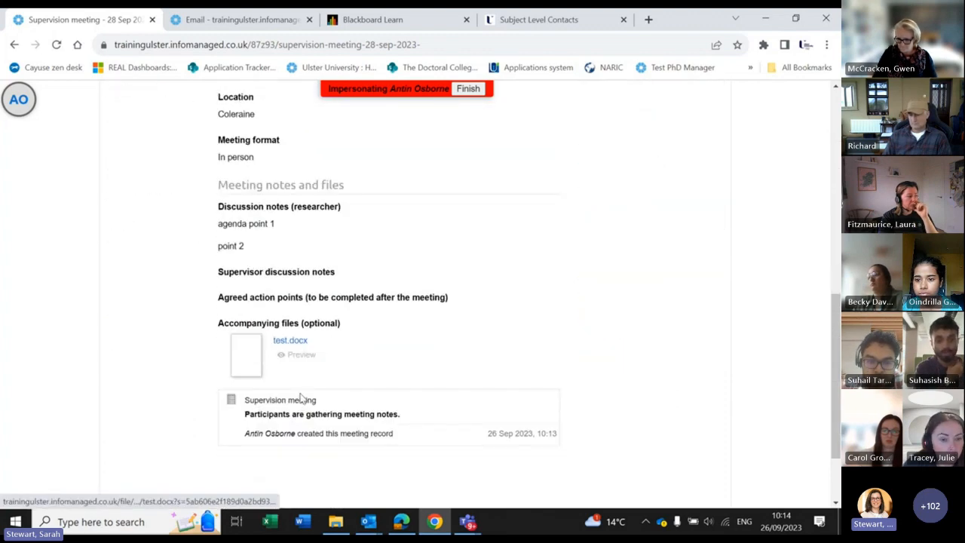
pyautogui.scroll(3, 299, 396)
pyautogui.scroll(5, 299, 391)
pyautogui.scroll(-2, 295, 385)
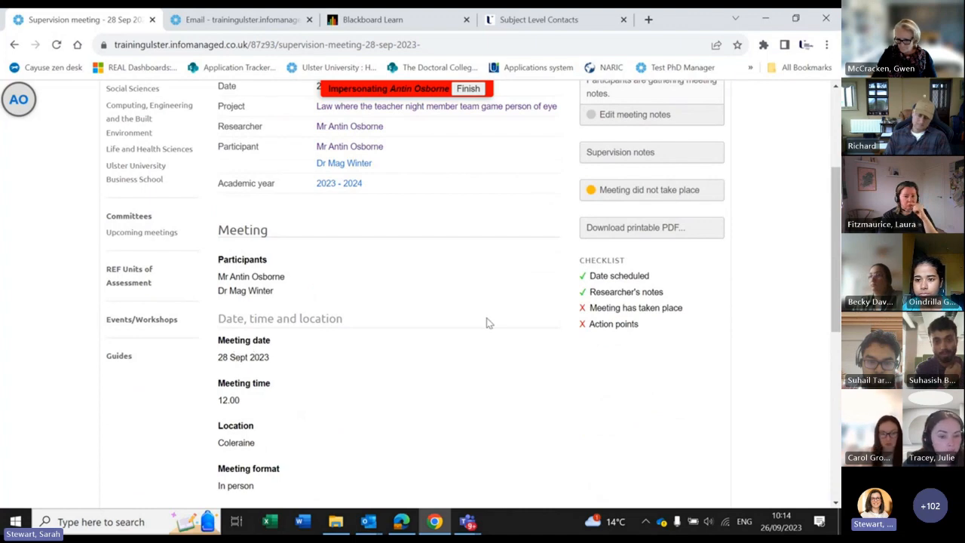
pyautogui.scroll(4, 488, 323)
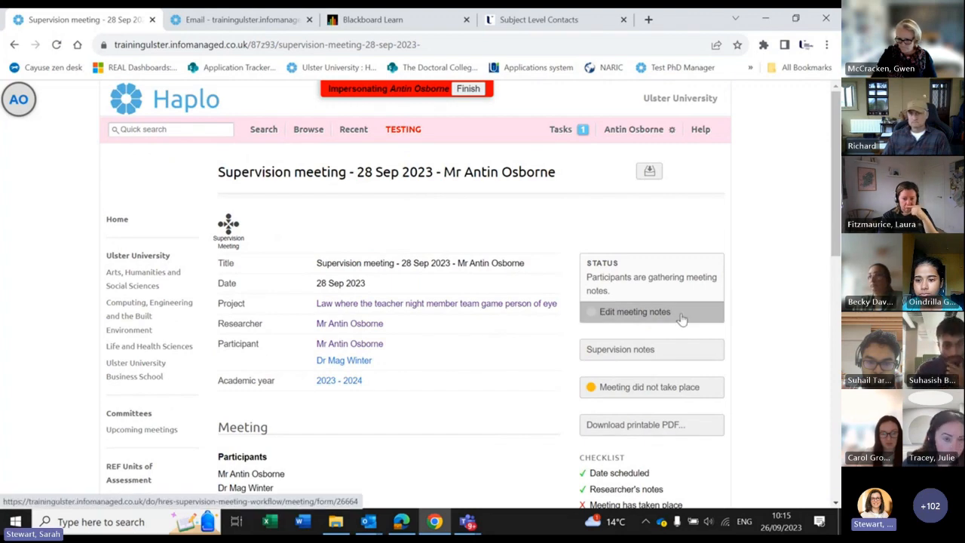
# Step: Reopen the meeting notes, enter 'agree' as the agreed action points, and save
pyautogui.click(681, 318)
pyautogui.scroll(-6, 394, 300)
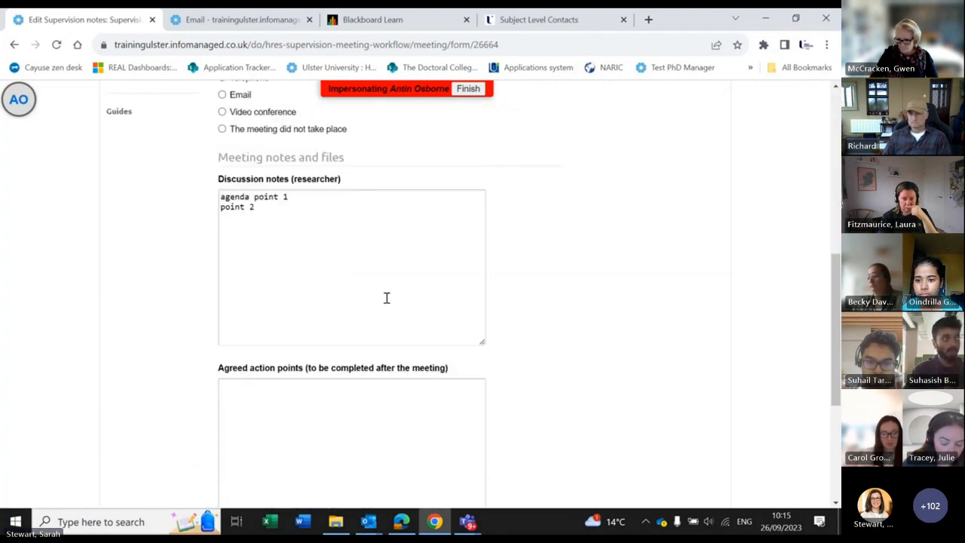
pyautogui.click(368, 410)
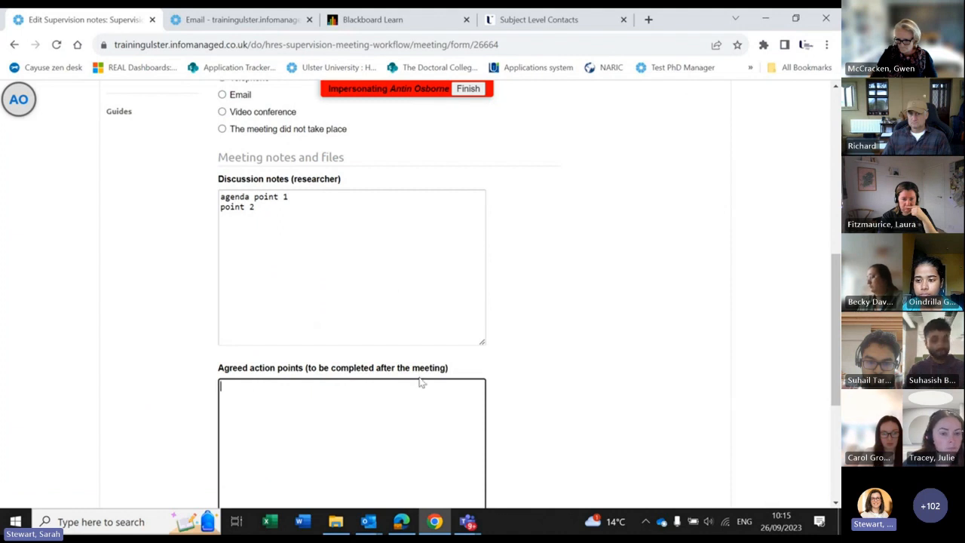
pyautogui.write('agreed points')
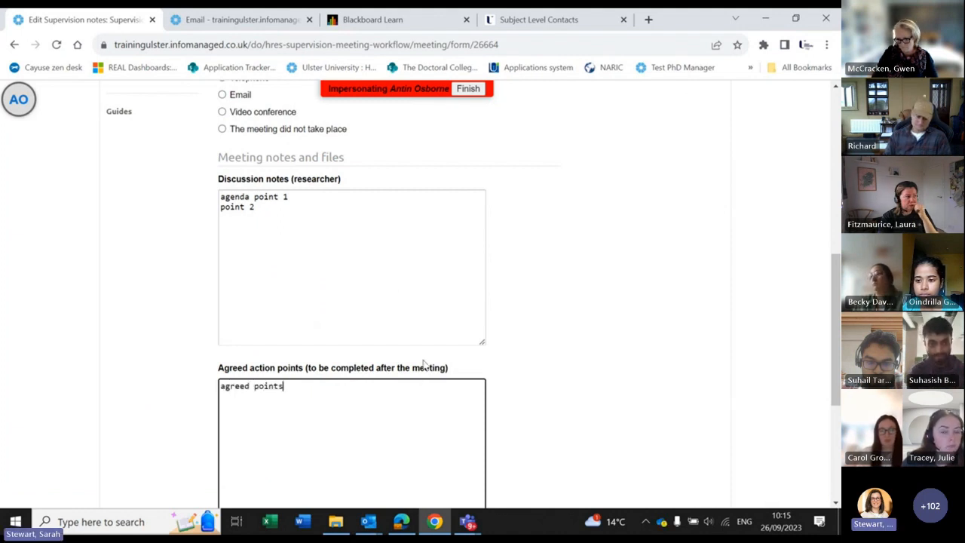
pyautogui.scroll(-3, 418, 369)
pyautogui.click(265, 373)
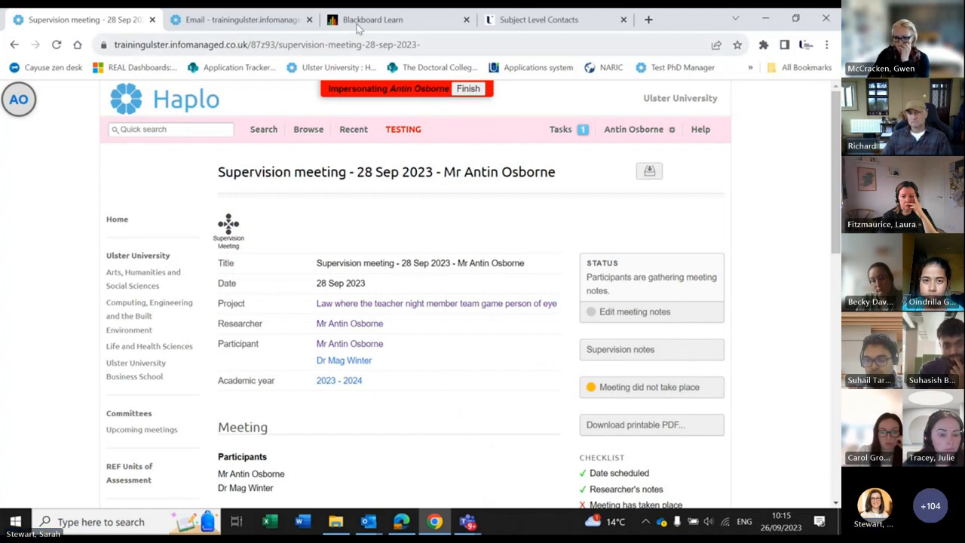
# Step: Read the new-meeting notification email, then return to the Haplo meeting record
pyautogui.click(217, 25)
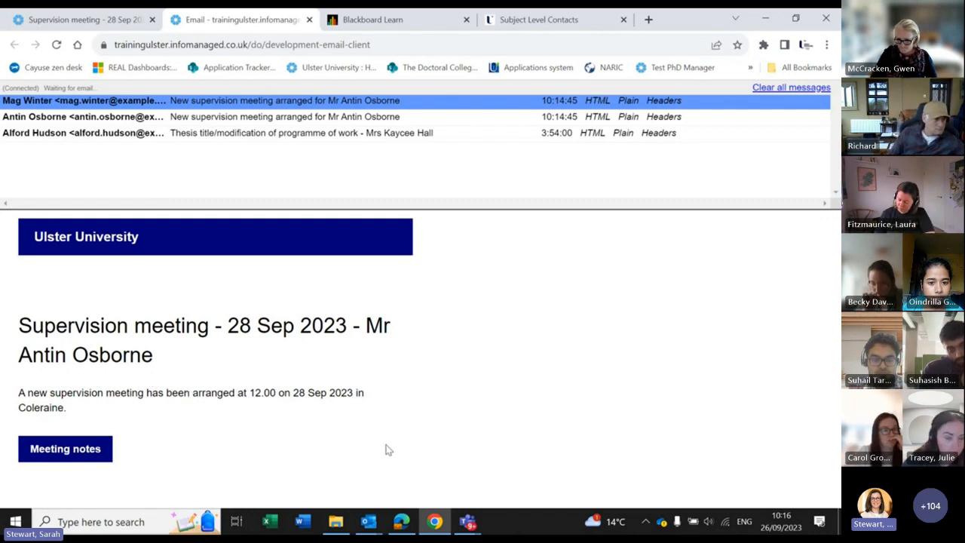
pyautogui.click(86, 21)
pyautogui.scroll(-1, 488, 186)
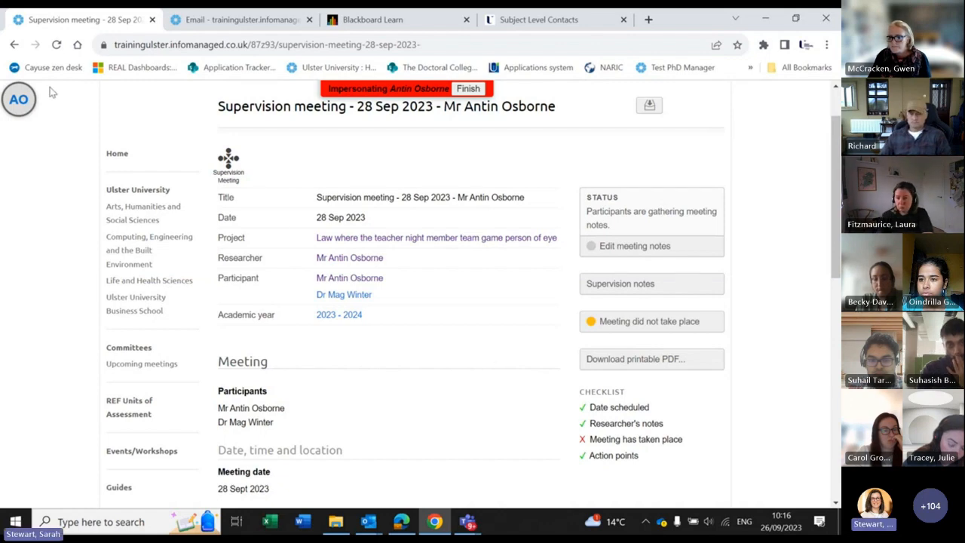
# Step: Go back to the supervision meeting record and open its linked Law research project
pyautogui.click(15, 46)
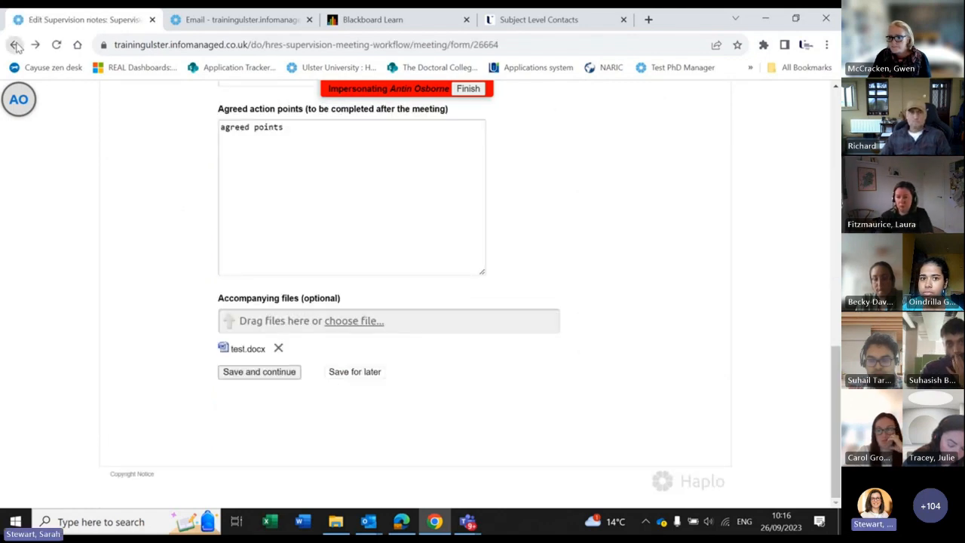
pyautogui.click(15, 46)
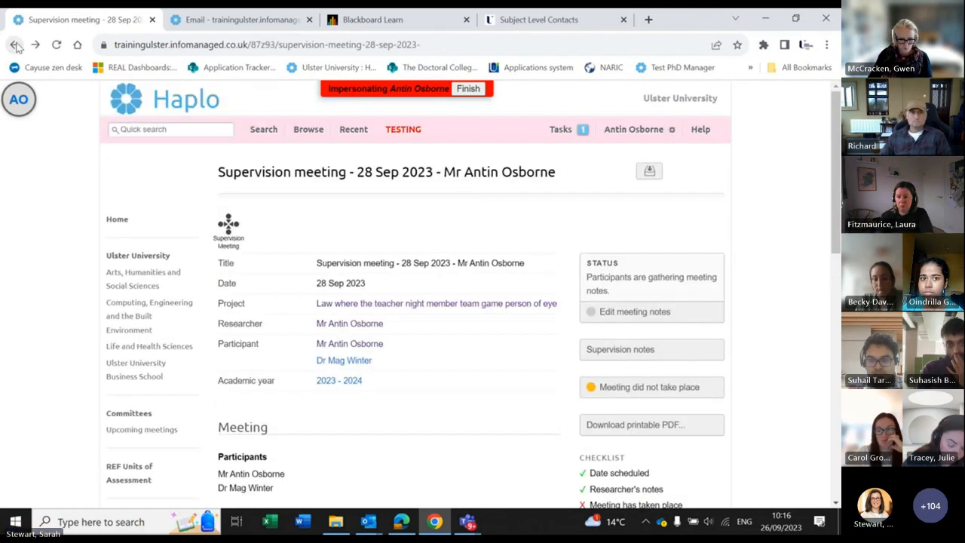
pyautogui.click(524, 305)
pyautogui.scroll(-1, 676, 223)
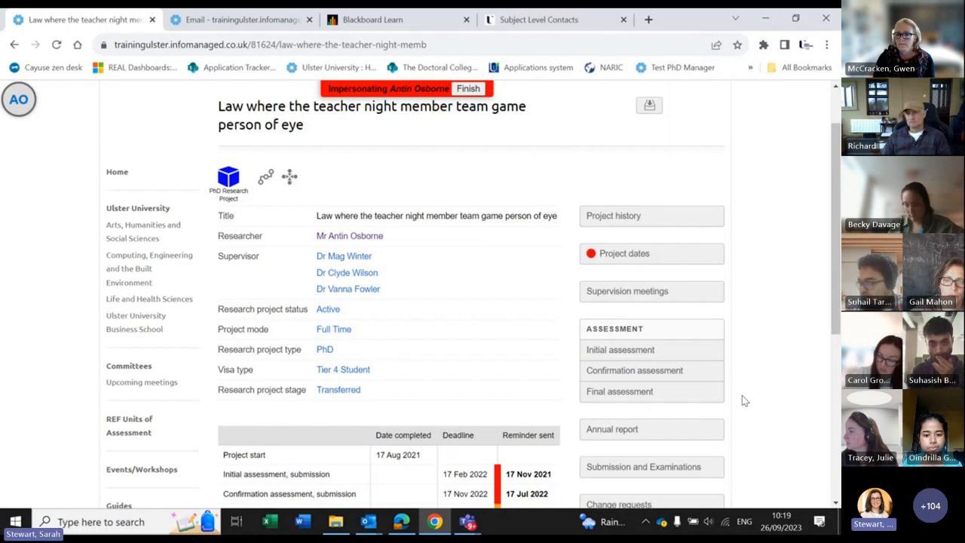
# Step: Start a new initial assessment application and confirm the project details are correct
pyautogui.click(622, 351)
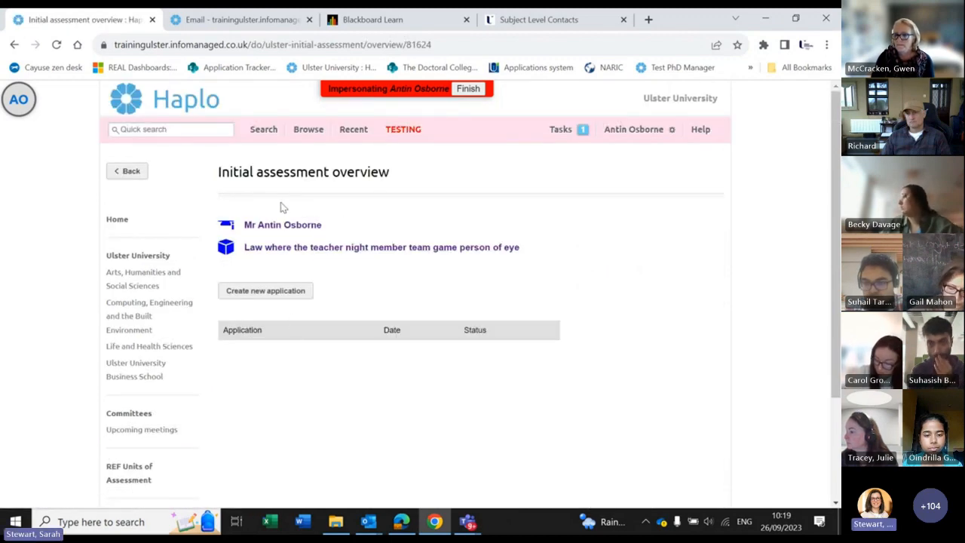
pyautogui.click(248, 291)
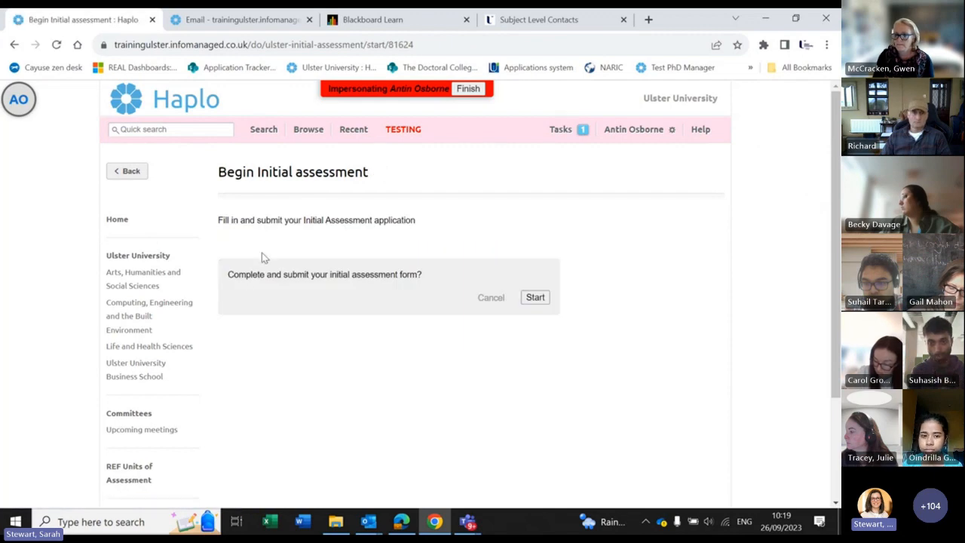
pyautogui.click(536, 300)
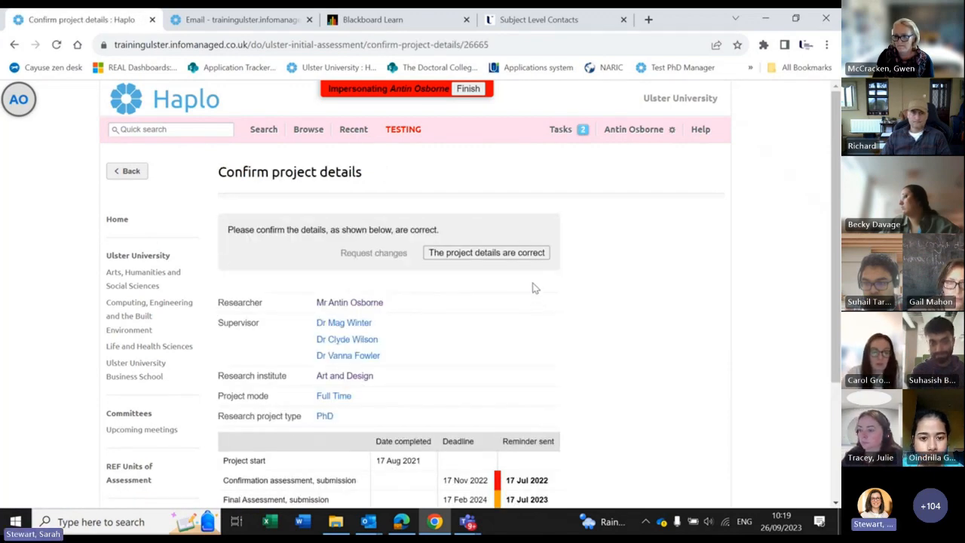
pyautogui.scroll(-1, 473, 193)
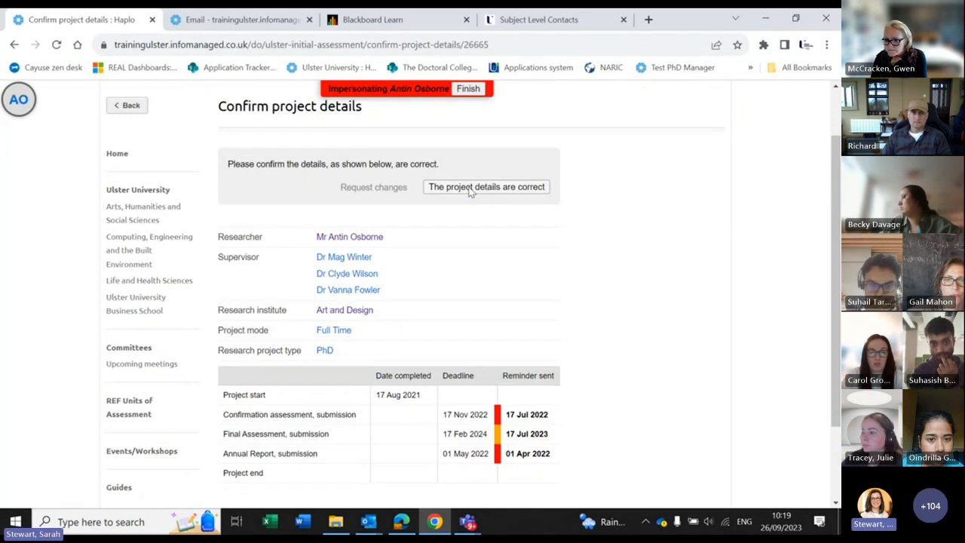
pyautogui.click(468, 191)
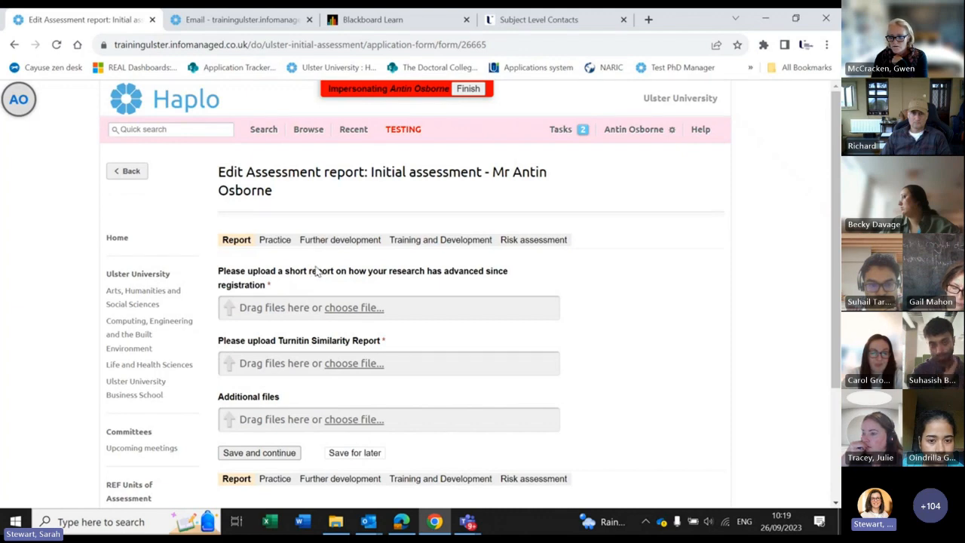
# Step: Upload test.docx as the progress report, Turnitin Similarity Report and additional file, then save
pyautogui.click(341, 308)
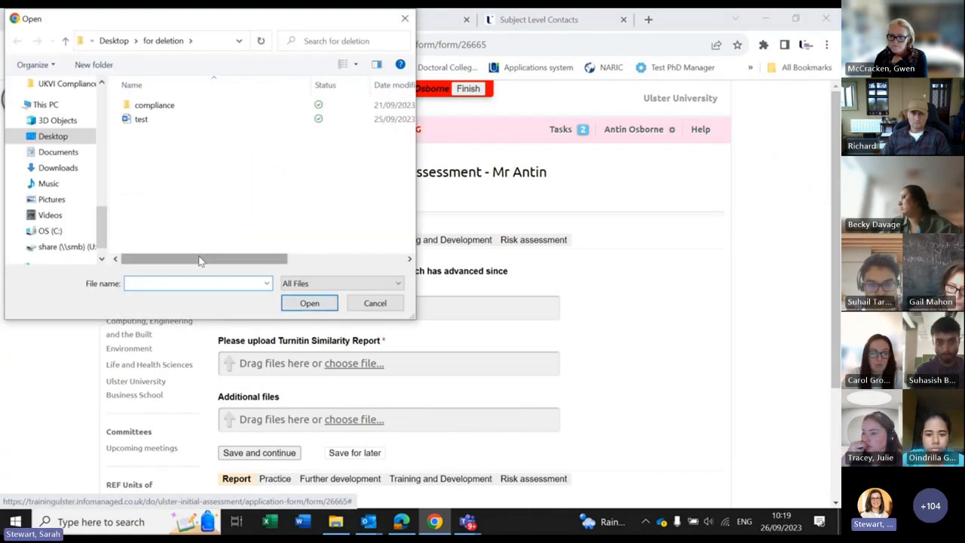
pyautogui.doubleClick(140, 119)
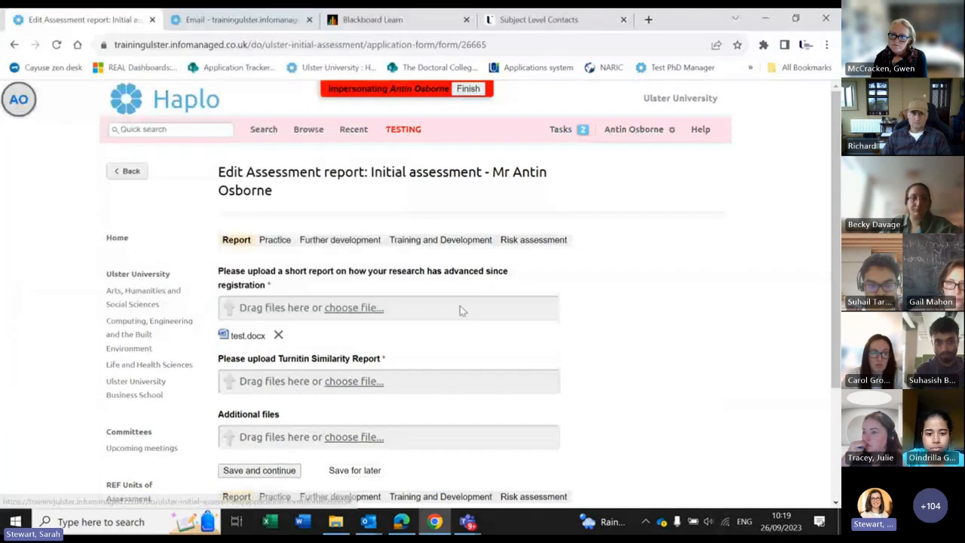
pyautogui.scroll(-1, 443, 283)
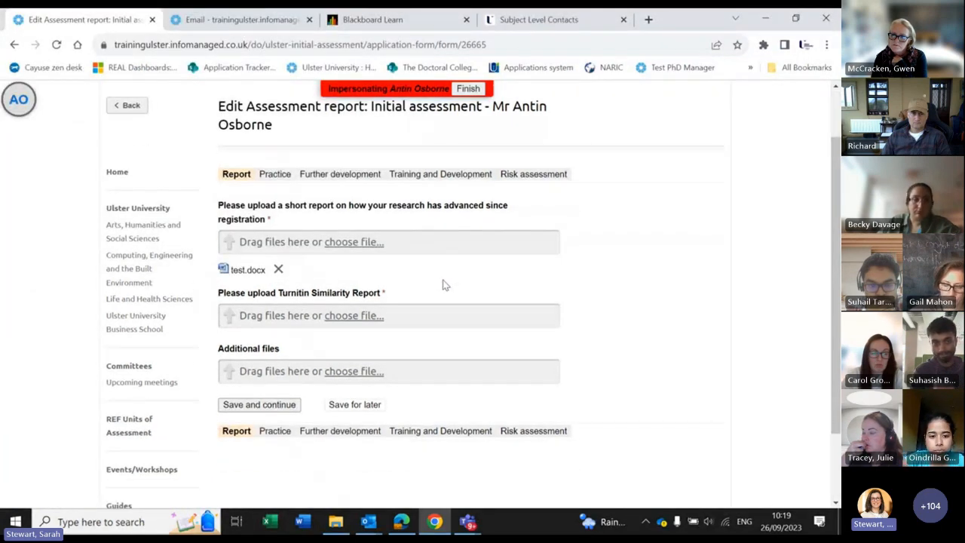
pyautogui.click(360, 317)
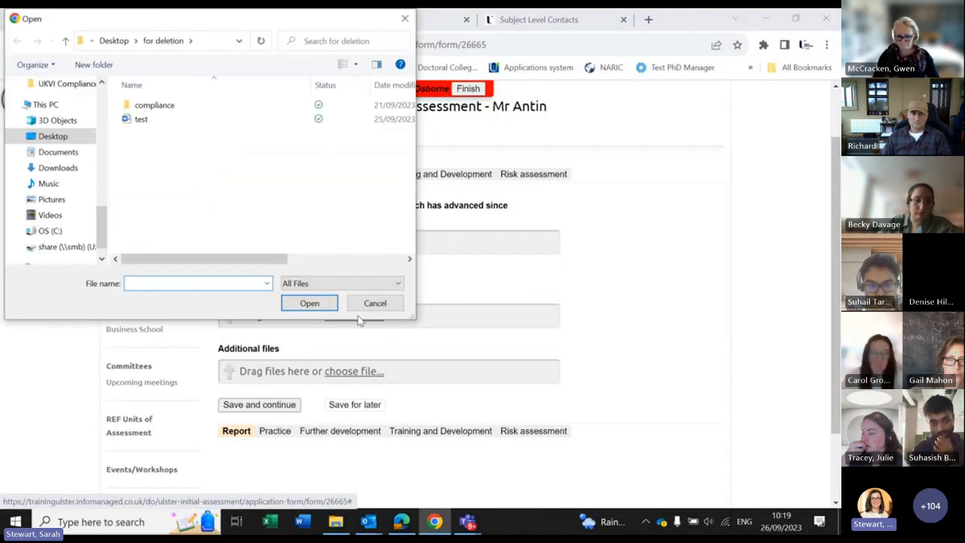
pyautogui.doubleClick(143, 119)
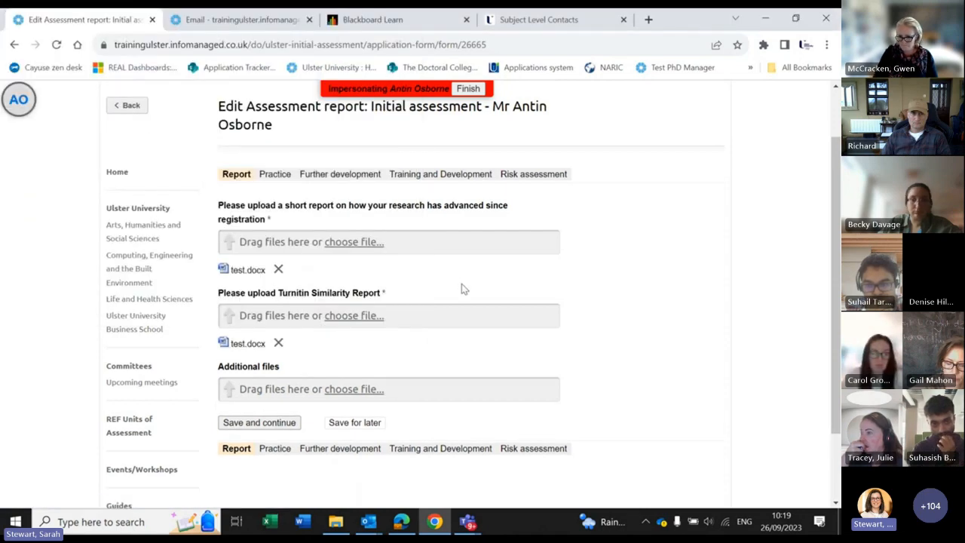
pyautogui.scroll(-2, 461, 287)
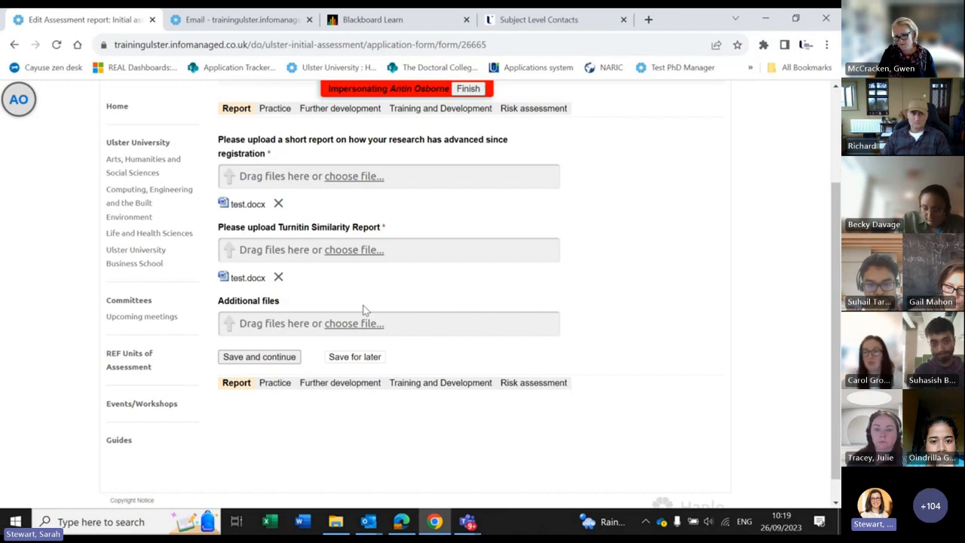
pyautogui.click(369, 324)
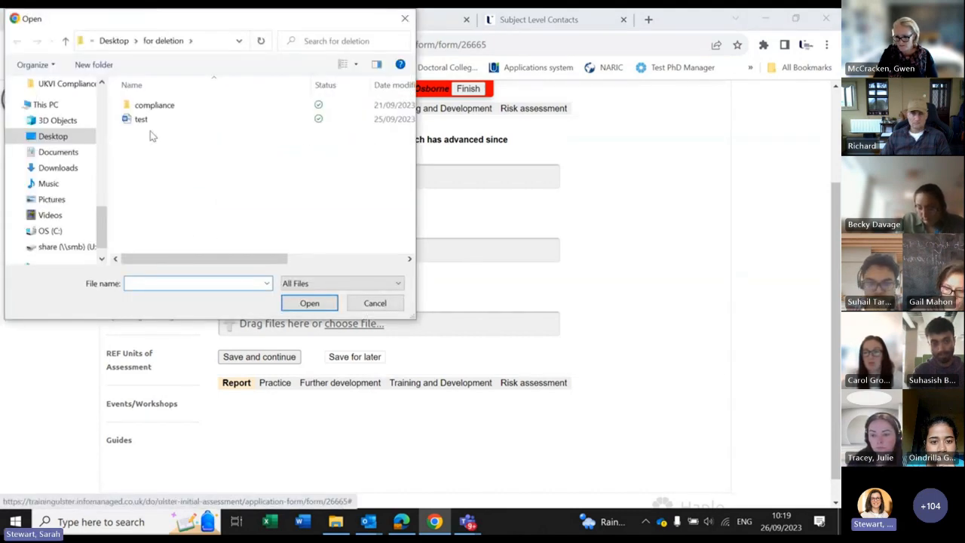
pyautogui.doubleClick(141, 119)
pyautogui.scroll(-1, 316, 325)
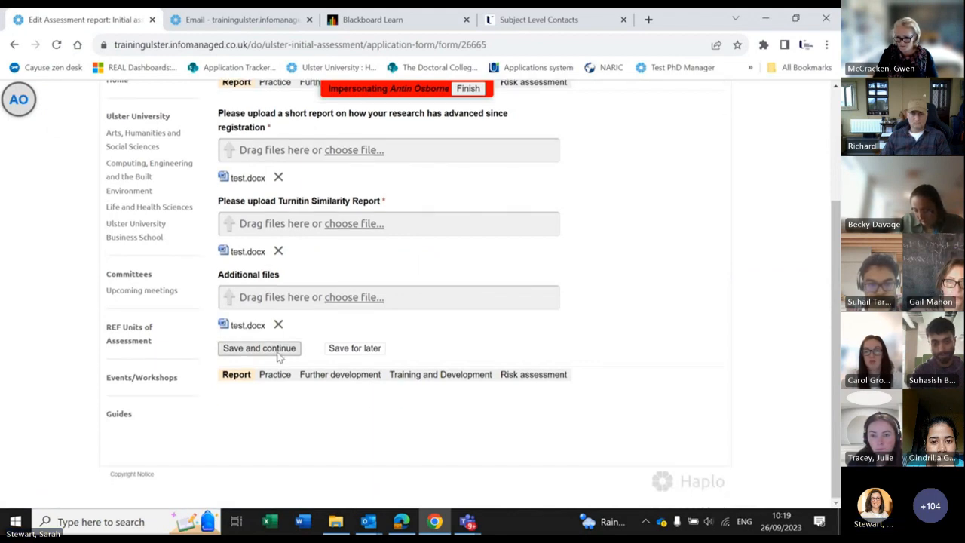
pyautogui.click(259, 348)
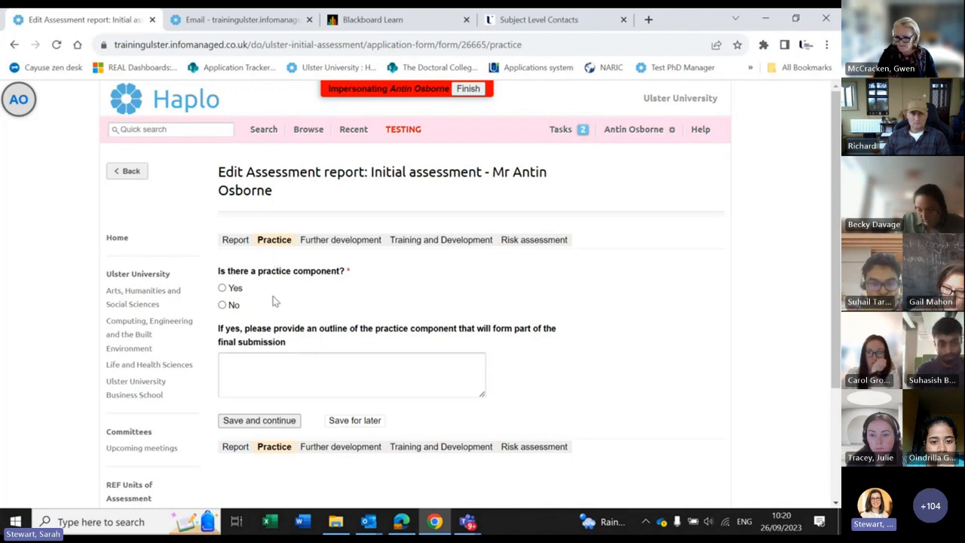
# Step: Answer No to 'Is there a practice component?' and save the Practice section
pyautogui.click(222, 304)
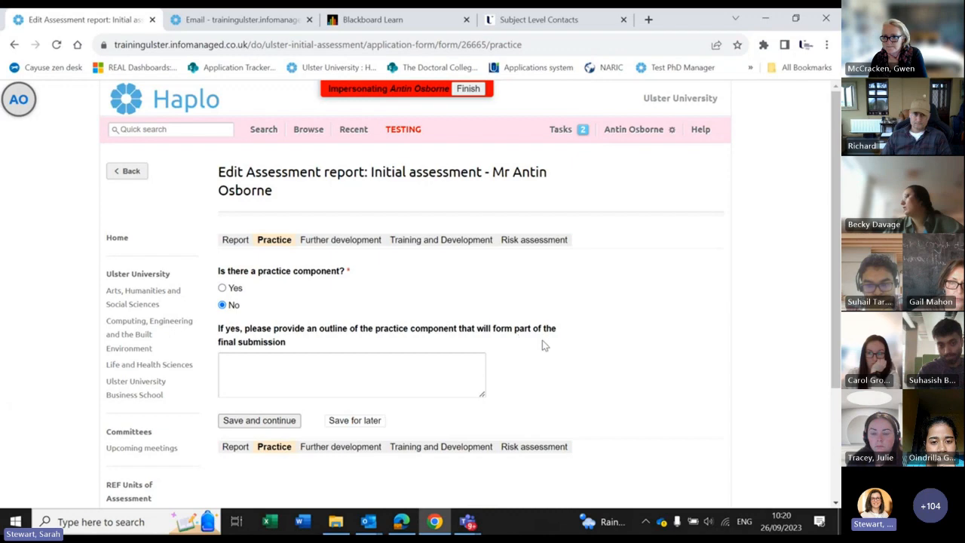
pyautogui.click(260, 421)
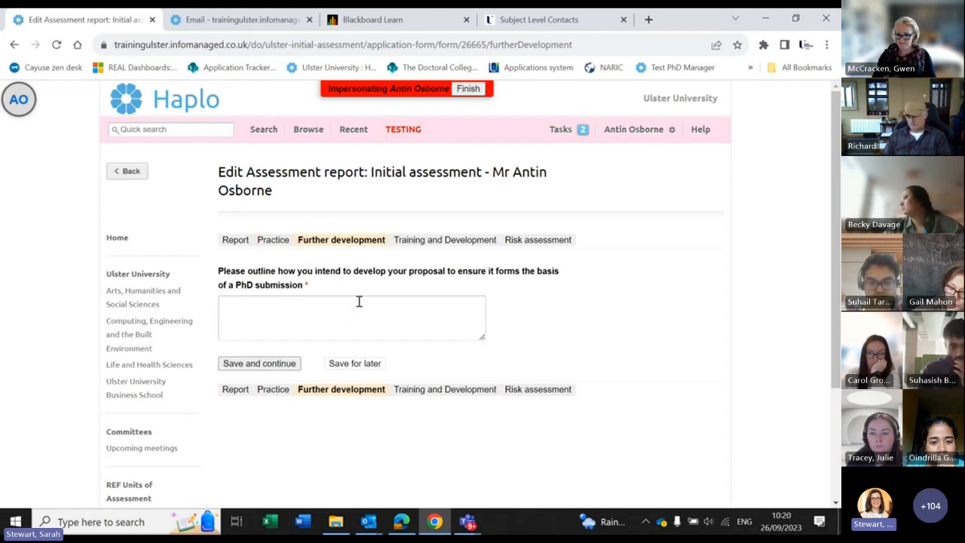
# Step: Enter 'test' as the further development outline and save the section
pyautogui.click(334, 310)
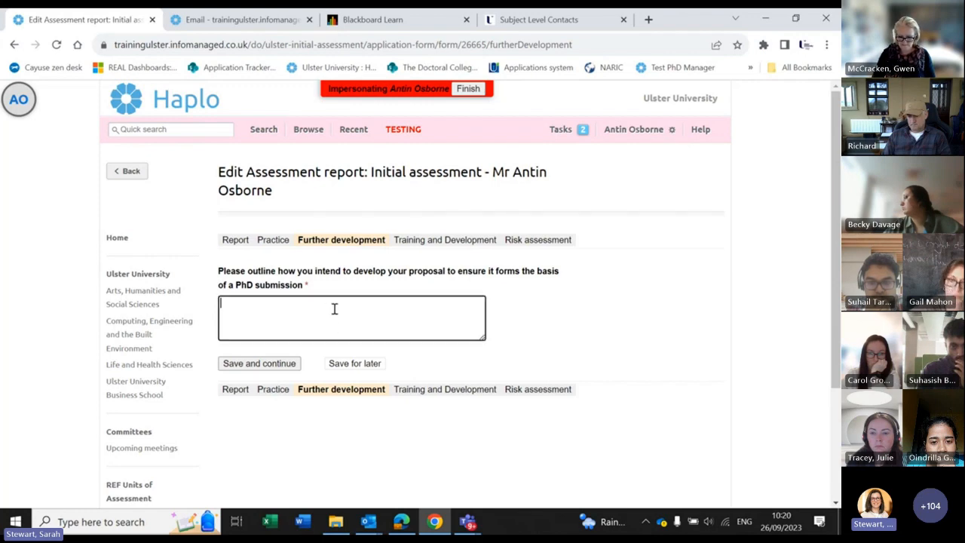
pyautogui.write('test')
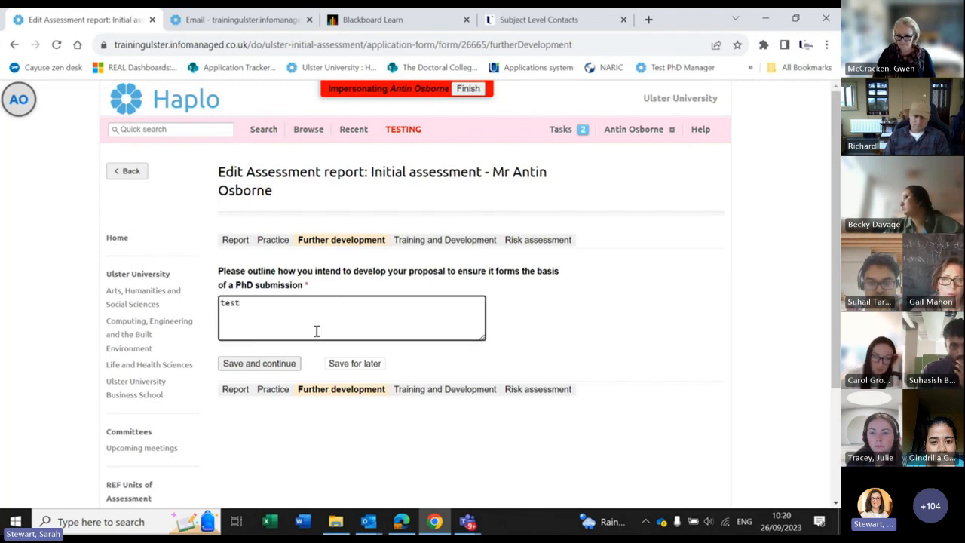
pyautogui.click(294, 365)
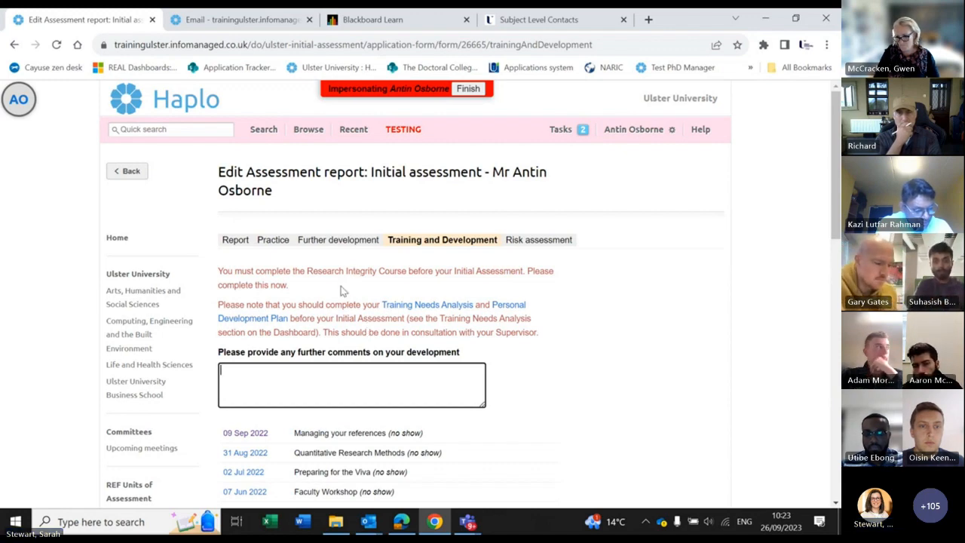
# Step: Review the past workshops marked no show and save the Training and Development section
pyautogui.scroll(-1, 340, 291)
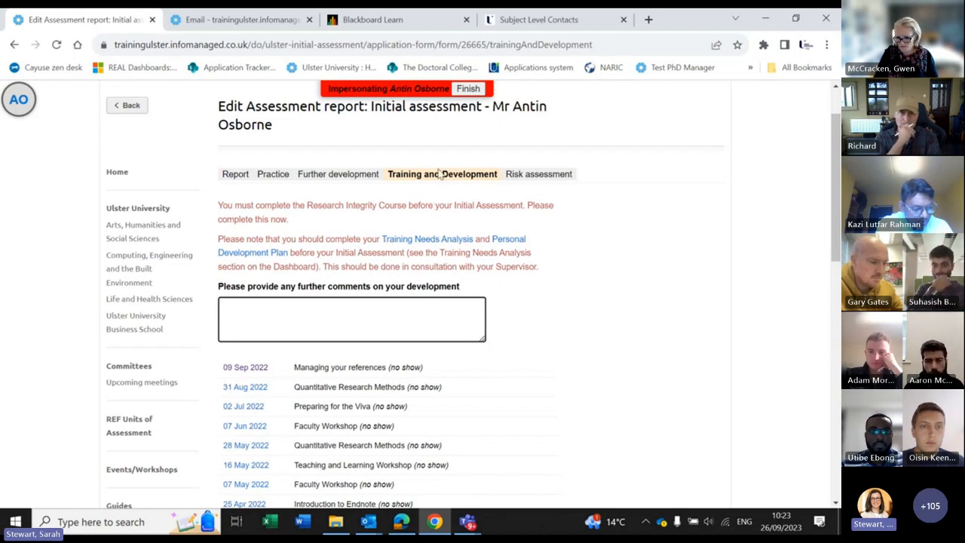
pyautogui.scroll(-2, 451, 181)
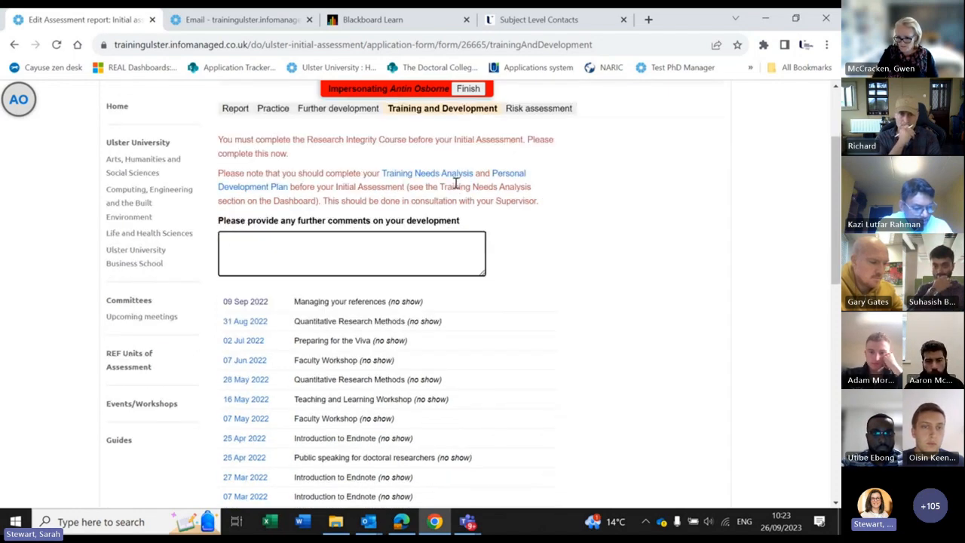
pyautogui.scroll(-8, 457, 187)
pyautogui.scroll(5, 459, 188)
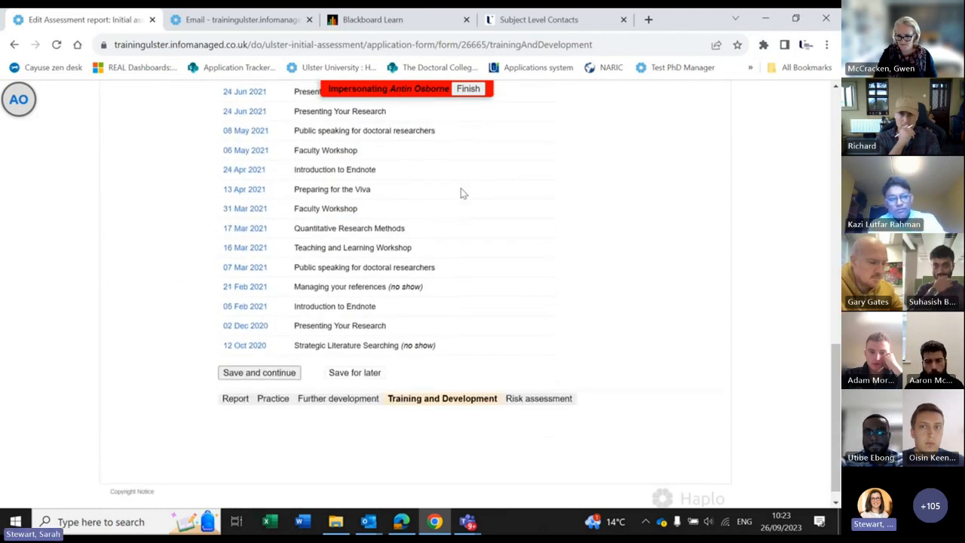
pyautogui.scroll(6, 463, 189)
pyautogui.scroll(-3, 464, 191)
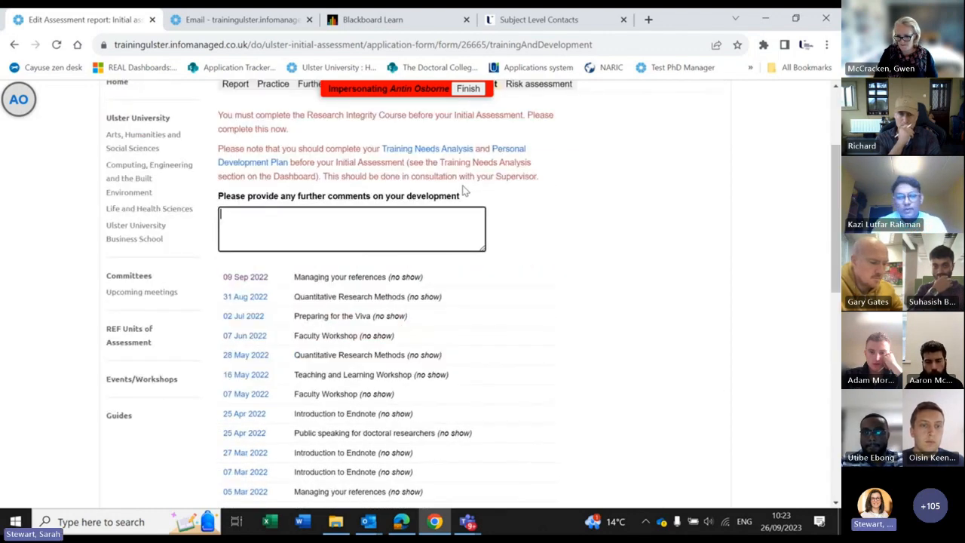
pyautogui.scroll(-8, 464, 190)
pyautogui.click(245, 354)
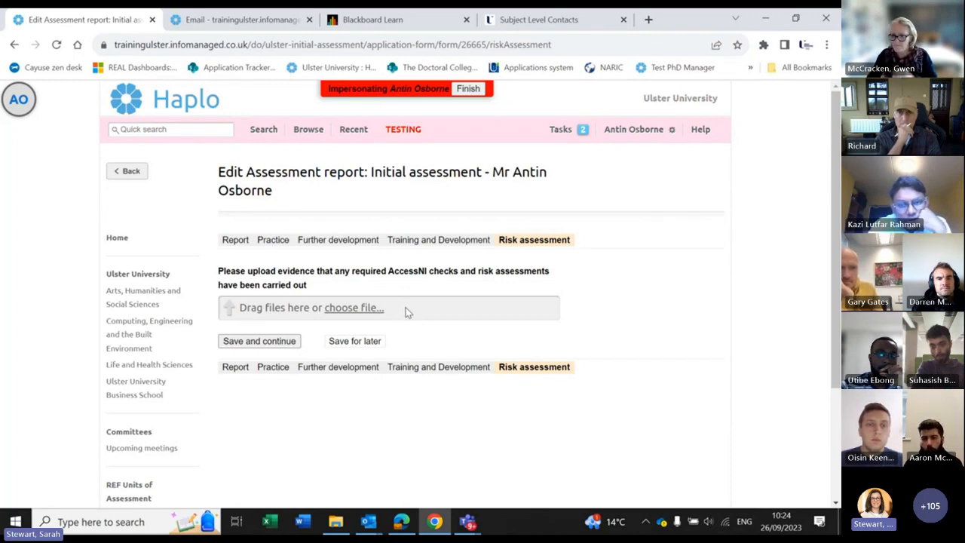
# Step: Attach test.docx as the AccessNI and risk assessment evidence and save the step
pyautogui.click(356, 308)
pyautogui.doubleClick(141, 120)
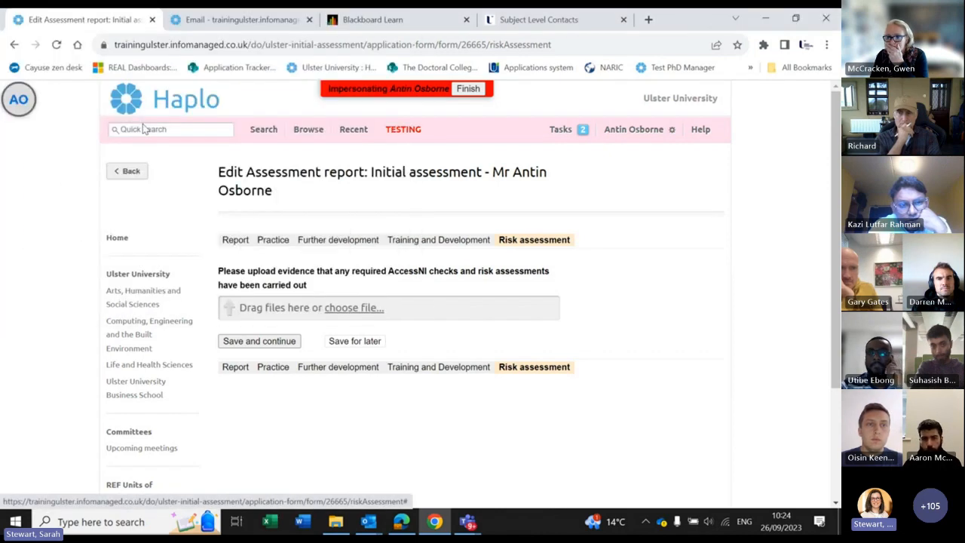
pyautogui.click(286, 359)
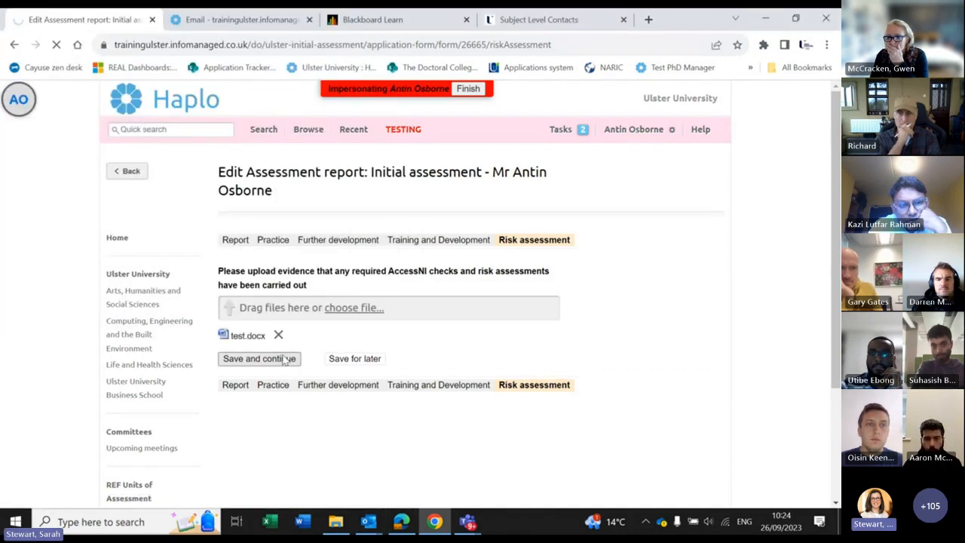
pyautogui.scroll(-1, 401, 381)
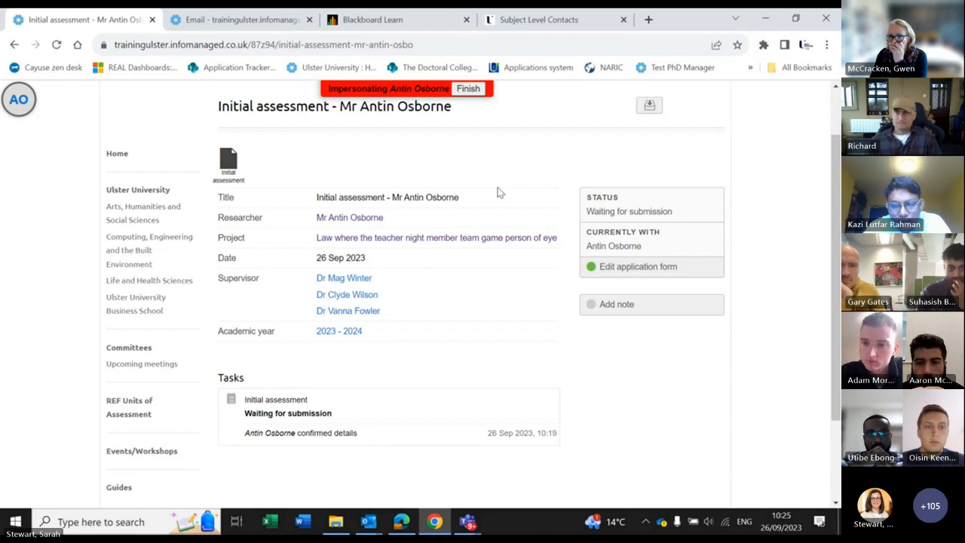
# Step: Open the research project's annual report overview and create a new annual report application
pyautogui.click(484, 239)
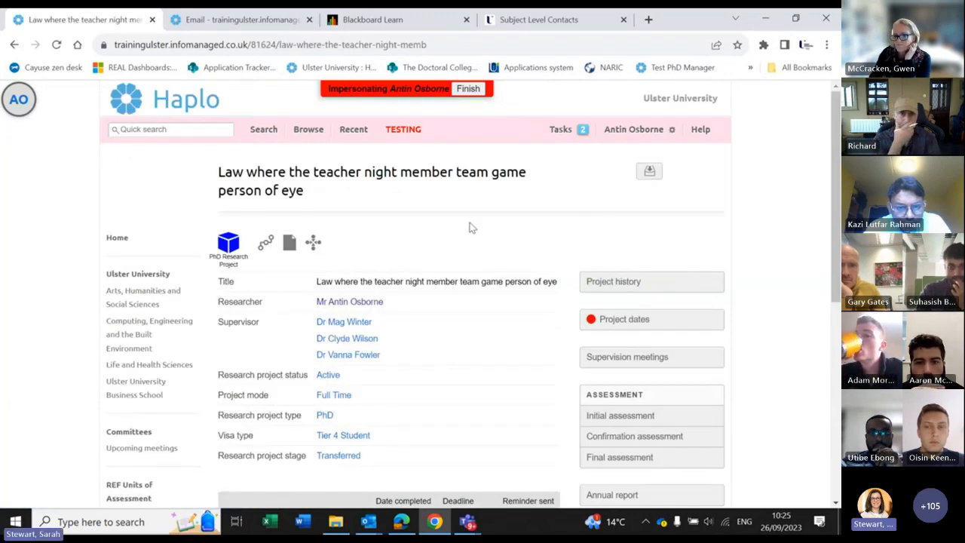
pyautogui.scroll(-2, 471, 230)
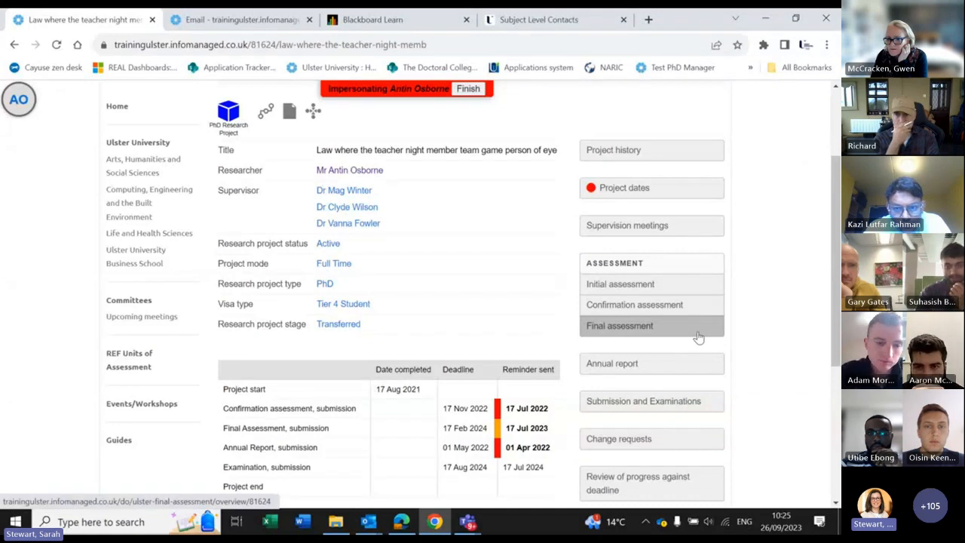
pyautogui.scroll(-1, 698, 338)
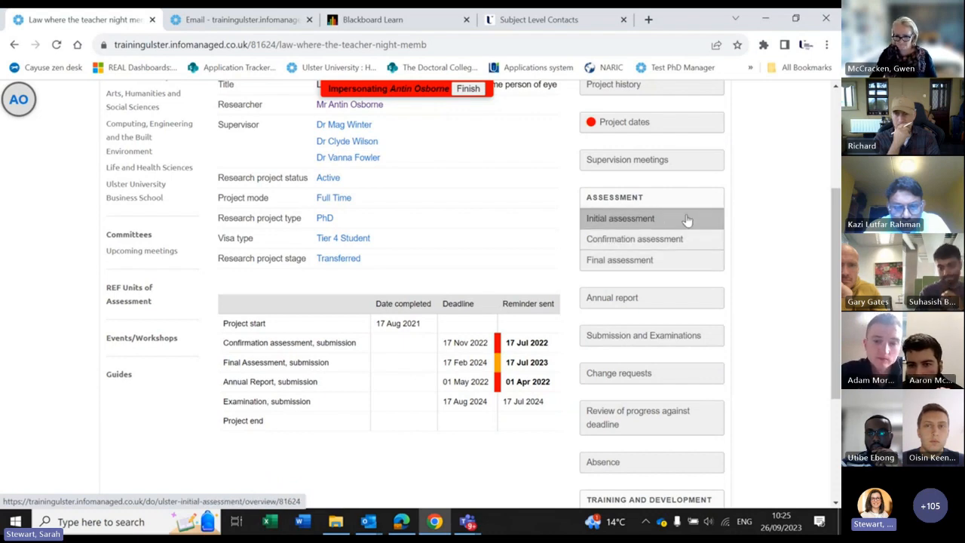
pyautogui.scroll(-1, 778, 275)
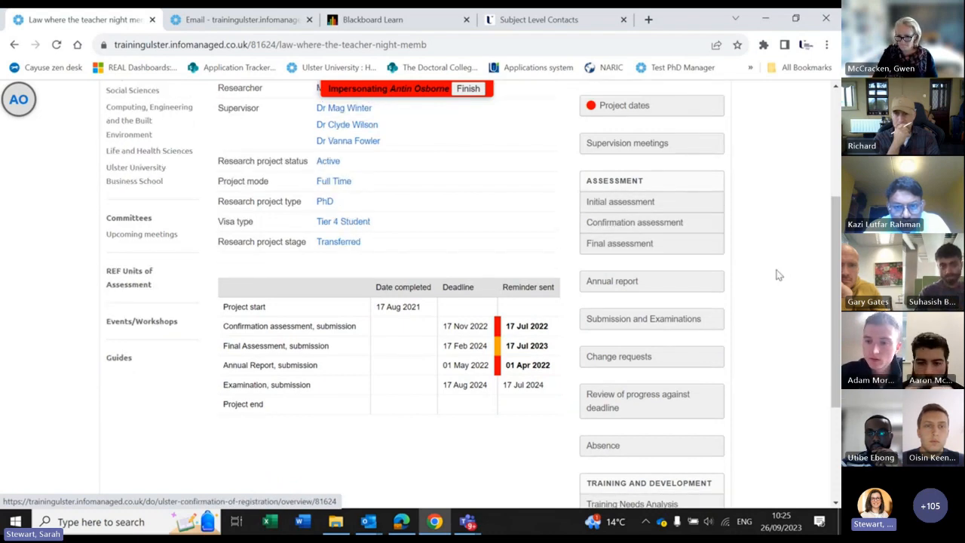
pyautogui.scroll(-1, 778, 275)
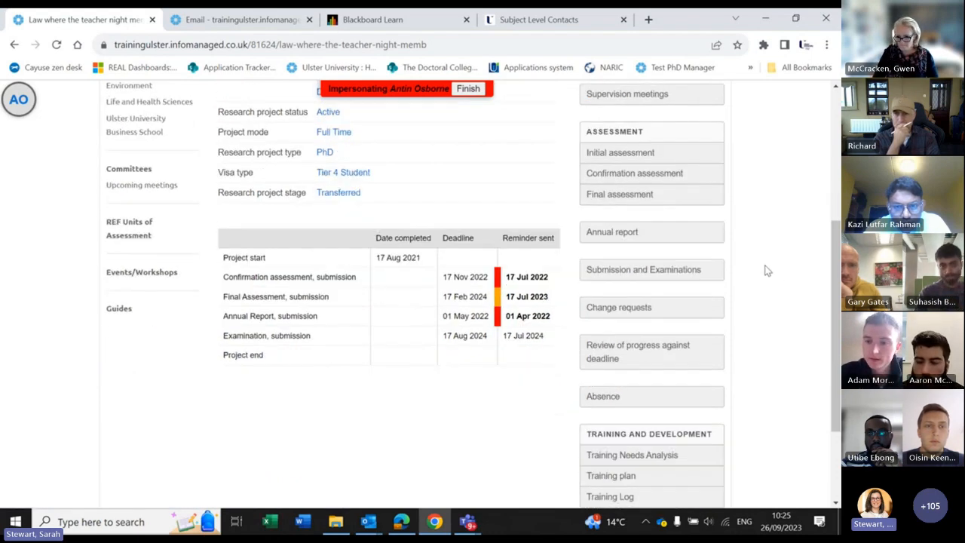
pyautogui.click(624, 240)
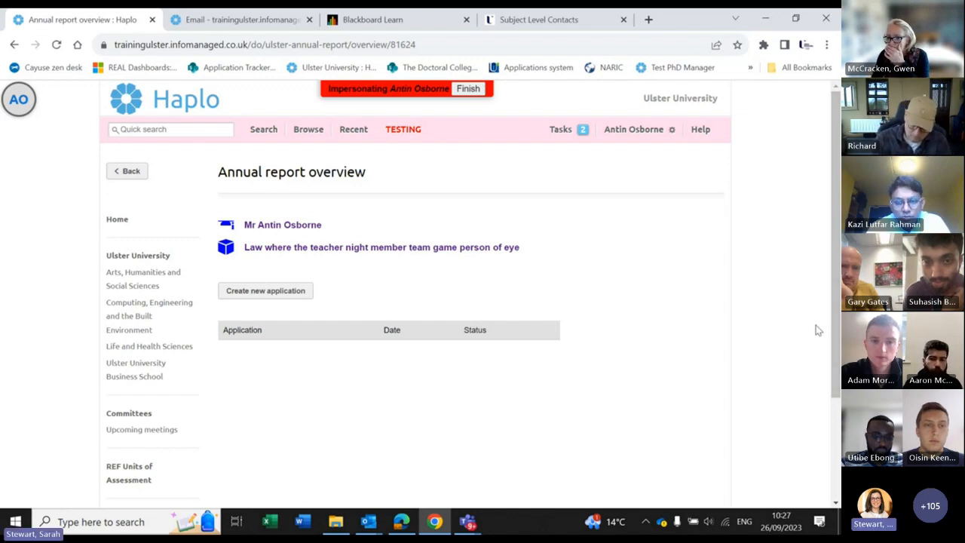
pyautogui.click(268, 291)
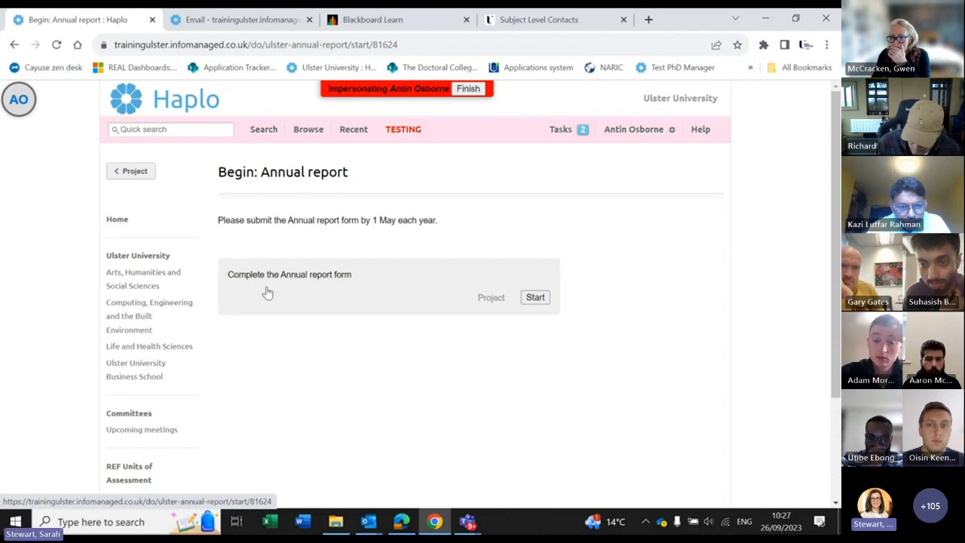
# Step: Start the annual report and confirm the project details are correct to reach Attendance
pyautogui.click(535, 297)
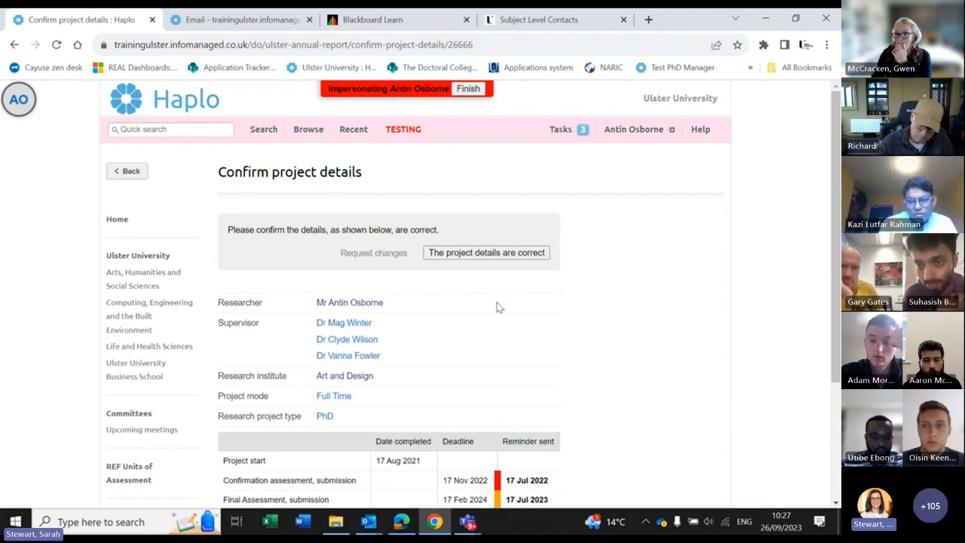
pyautogui.click(496, 256)
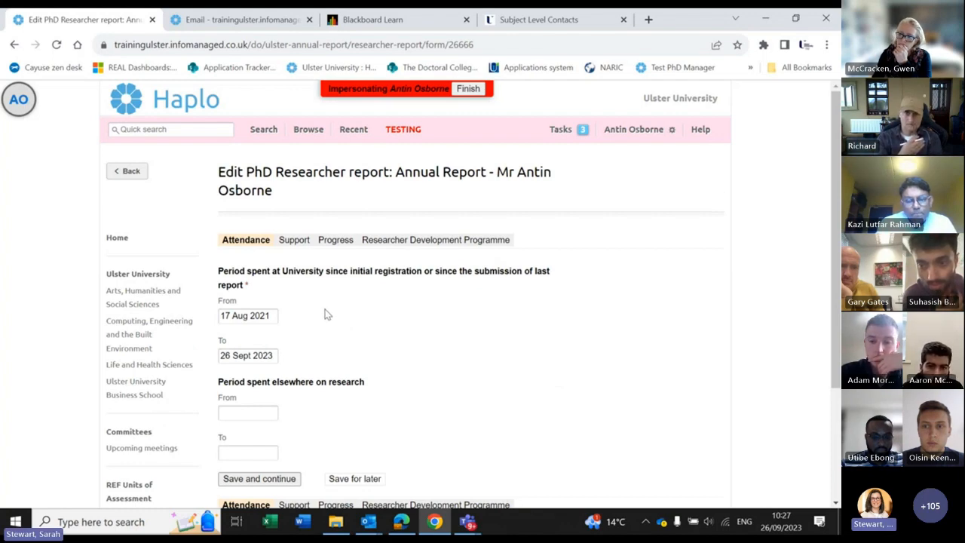
# Step: Set the attendance From date to 01 Sept 2021 with the calendar
pyautogui.click(252, 317)
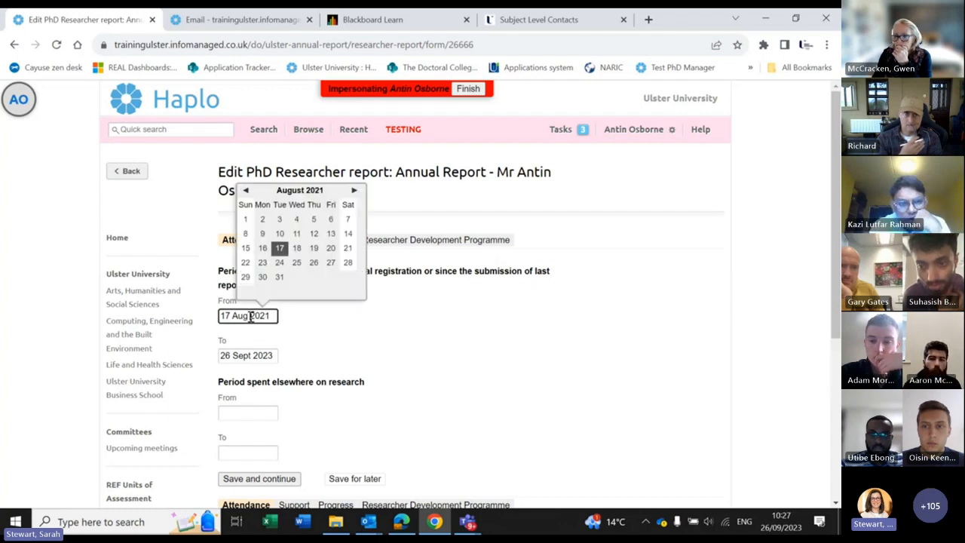
pyautogui.click(353, 191)
pyautogui.click(354, 190)
pyautogui.click(353, 191)
pyautogui.click(354, 192)
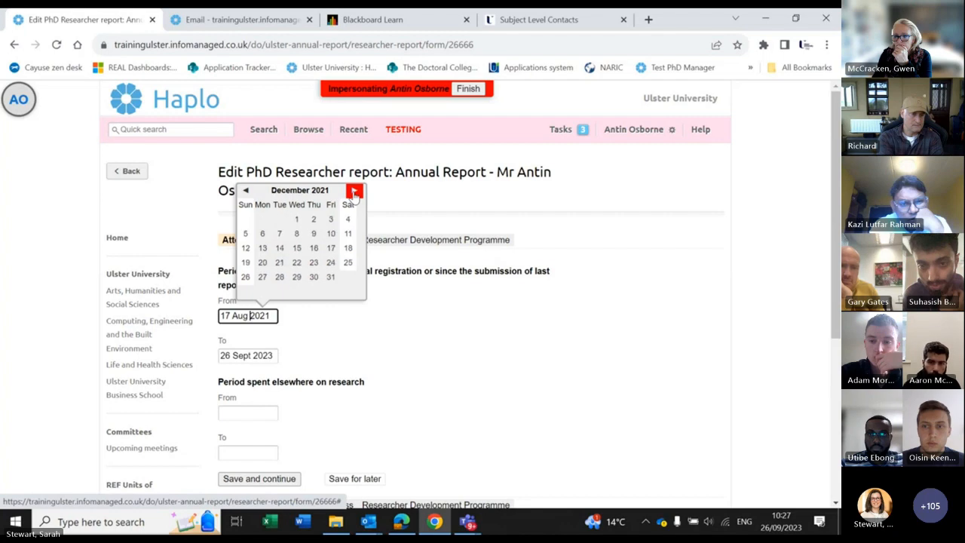
pyautogui.click(354, 192)
pyautogui.click(246, 191)
pyautogui.click(245, 191)
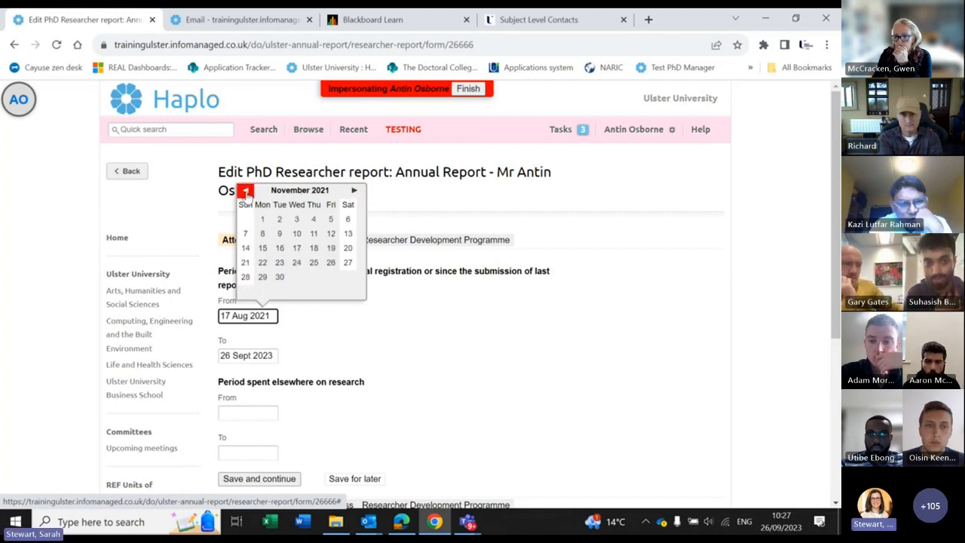
pyautogui.click(246, 191)
pyautogui.click(246, 191)
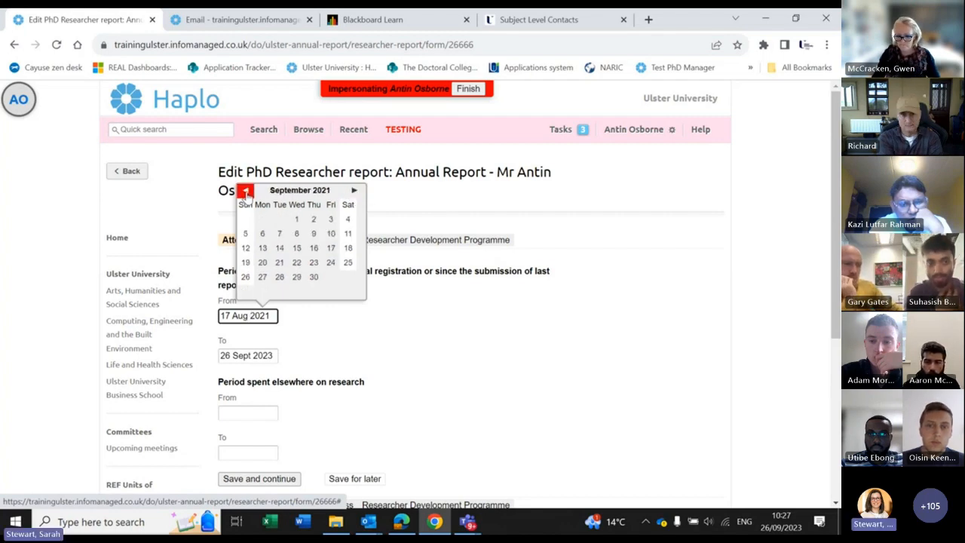
pyautogui.click(298, 219)
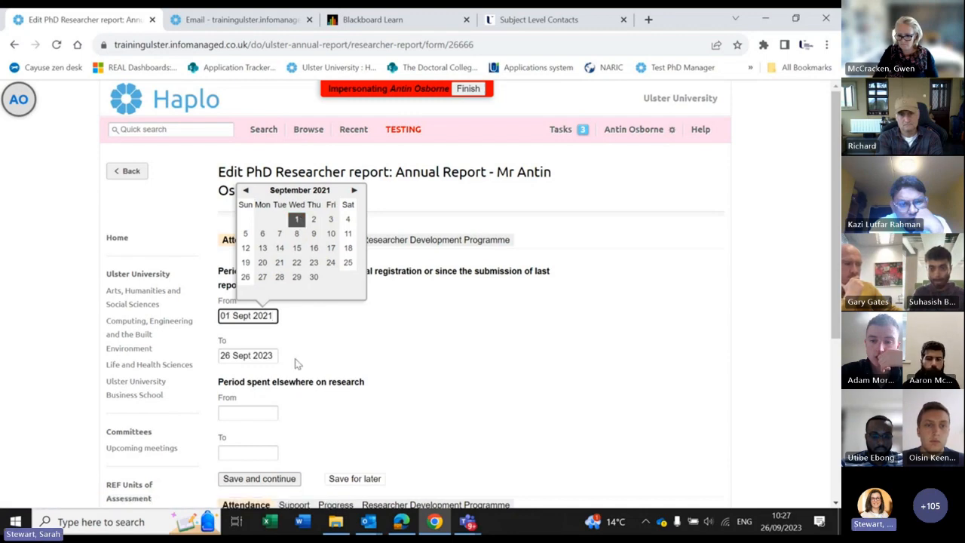
# Step: Set the attendance To date to 26 April 2022
pyautogui.click(254, 355)
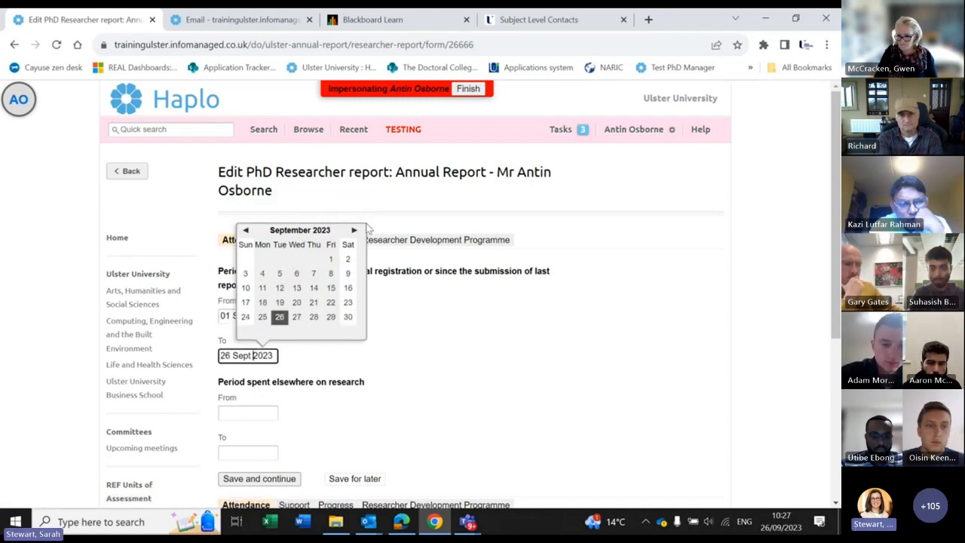
pyautogui.click(355, 231)
pyautogui.click(354, 230)
pyautogui.click(354, 230)
pyautogui.click(354, 230)
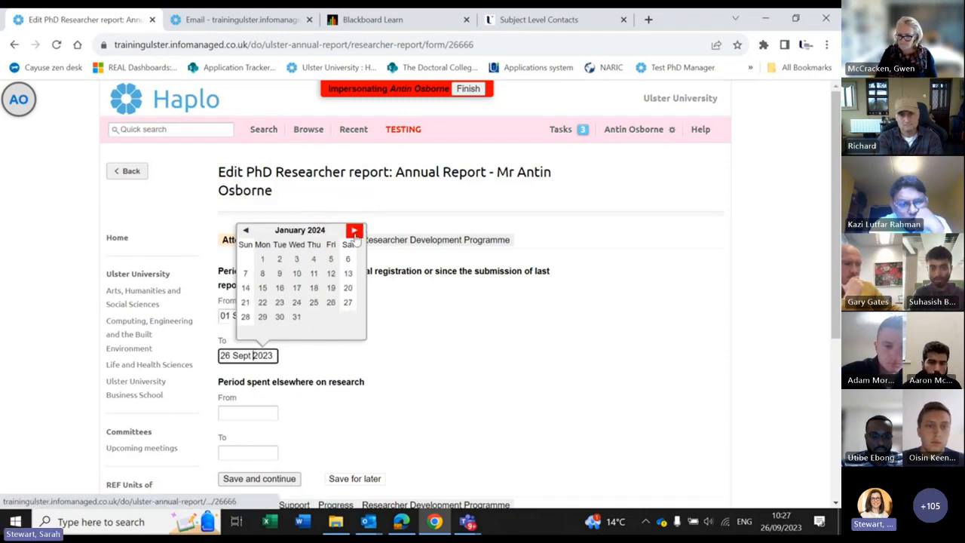
pyautogui.click(245, 230)
pyautogui.click(245, 230)
pyautogui.click(245, 230)
pyautogui.click(244, 230)
pyautogui.click(245, 229)
pyautogui.click(245, 230)
pyautogui.click(244, 229)
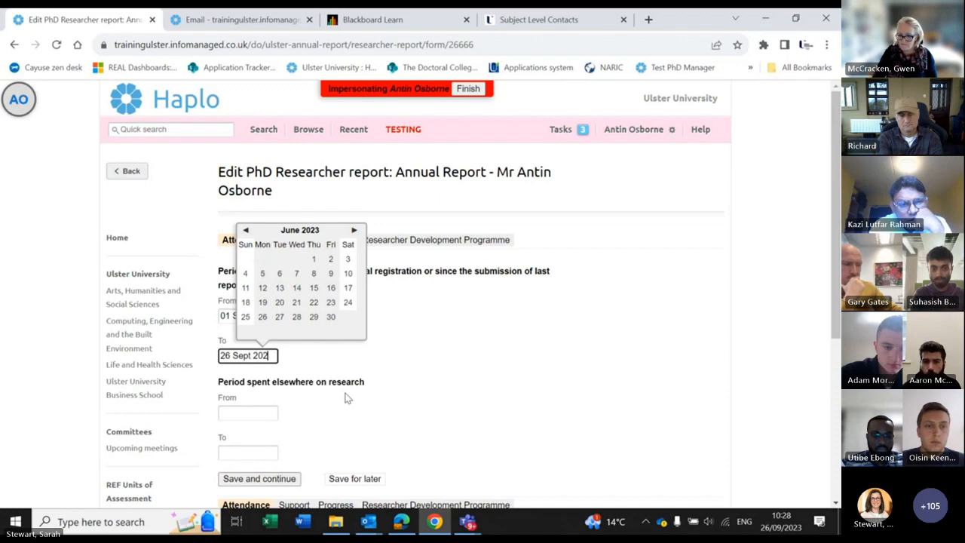
pyautogui.press('BackSpace')
pyautogui.press('BackSpace')
pyautogui.press('BackSpace')
pyautogui.press('BackSpace')
pyautogui.press('BackSpace')
pyautogui.press('BackSpace')
pyautogui.press('BackSpace')
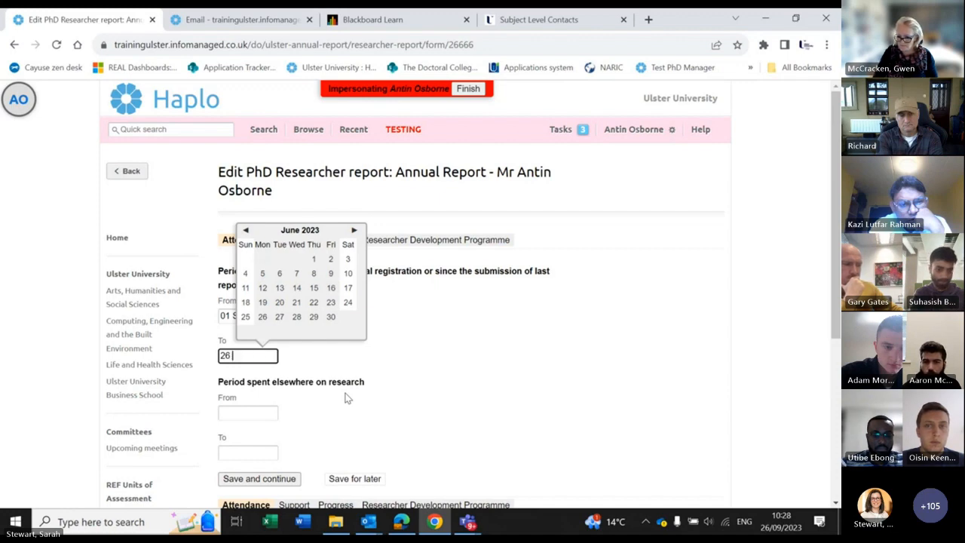
pyautogui.write('ma')
pyautogui.press('BackSpace')
pyautogui.press('BackSpace')
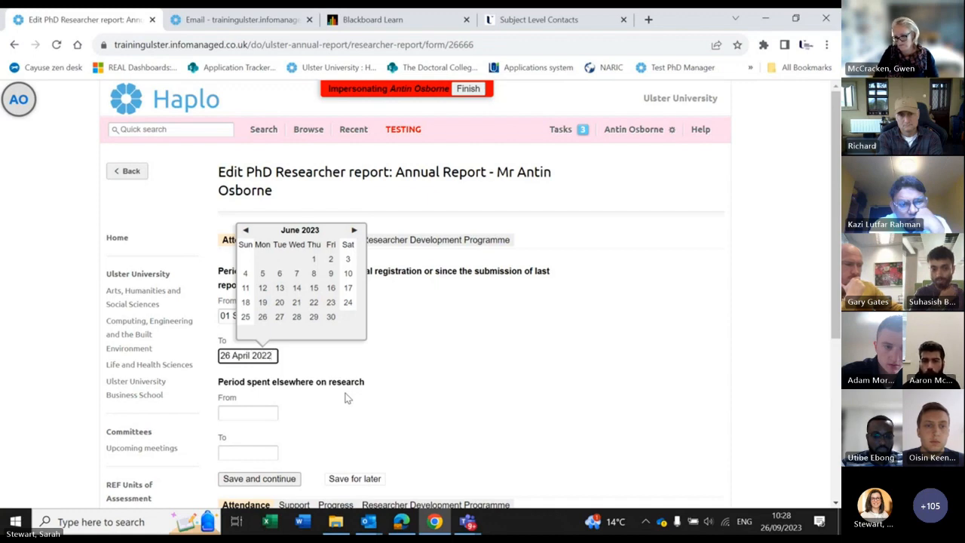
pyautogui.click(348, 396)
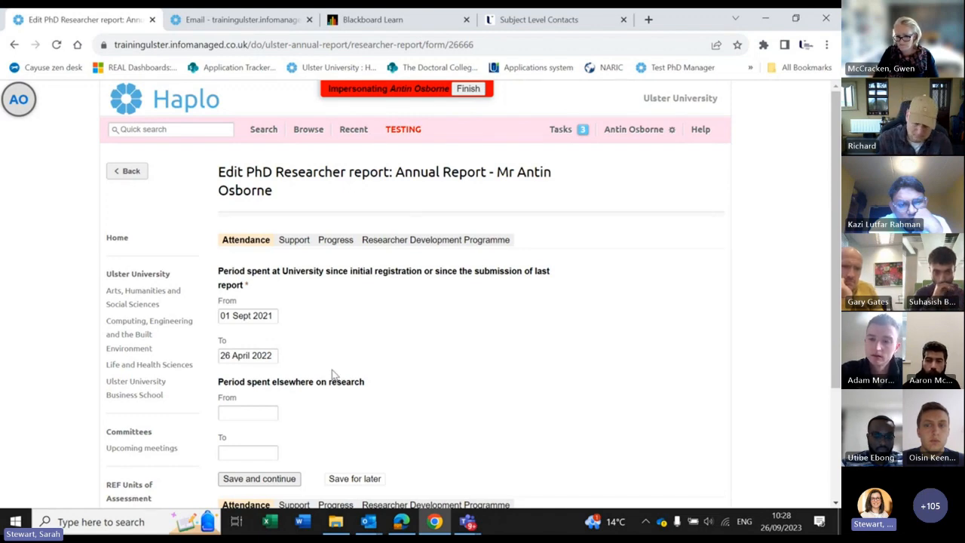
pyautogui.scroll(-2, 298, 324)
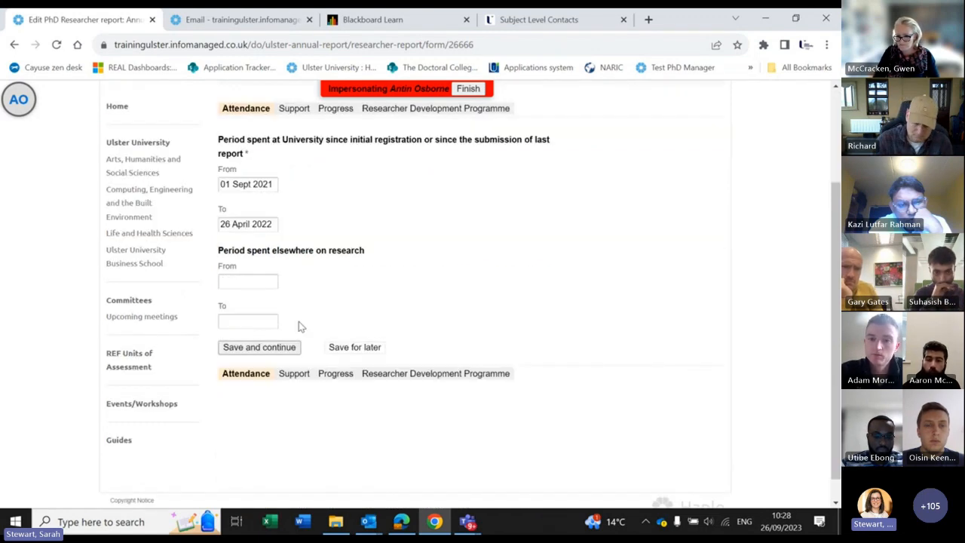
# Step: Save the attendance dates and continue to the Support section
pyautogui.click(265, 350)
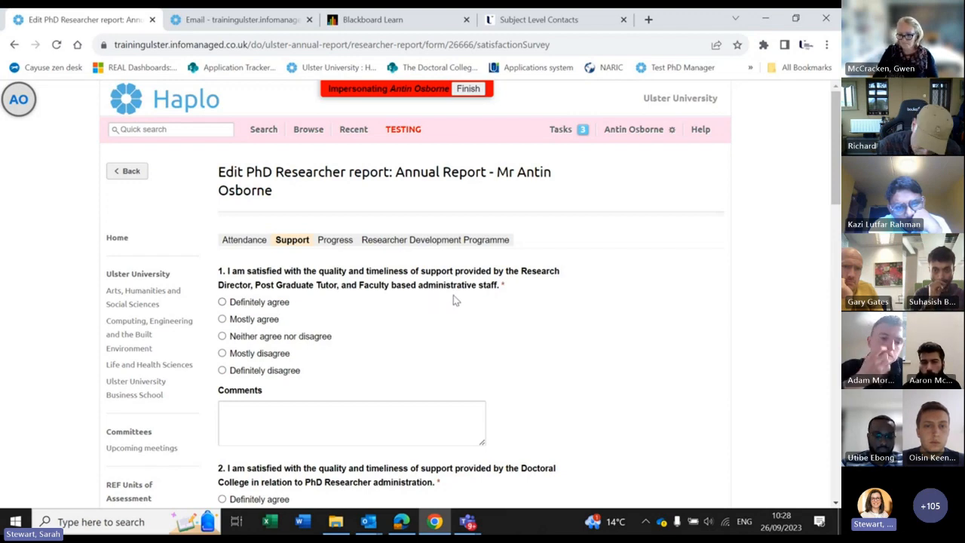
pyautogui.scroll(-2, 239, 363)
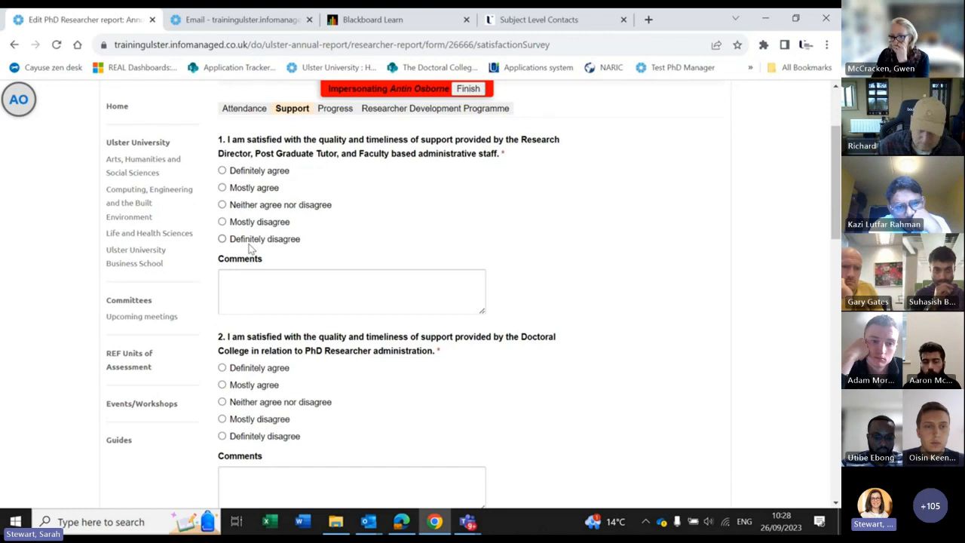
pyautogui.scroll(-2, 375, 245)
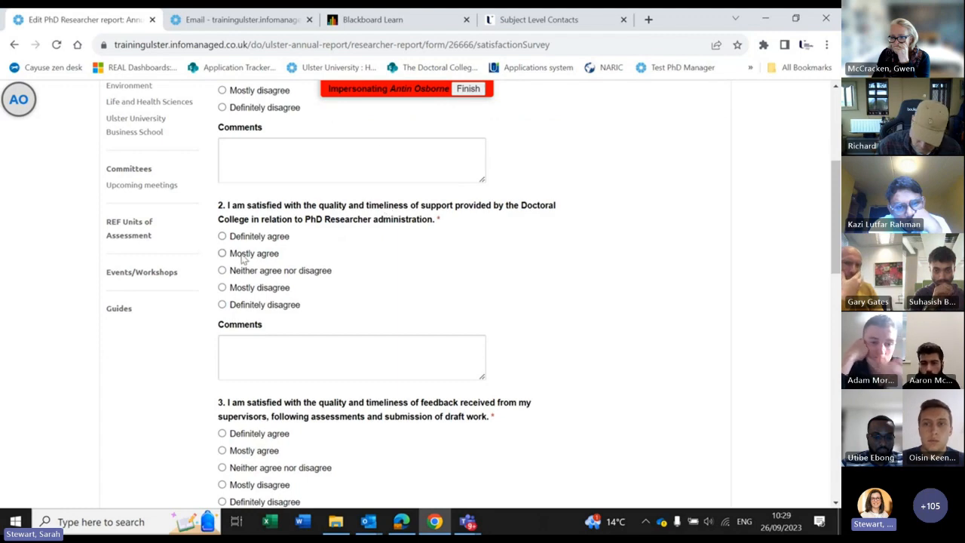
# Step: Answer Support questions 2 and 3 with Definitely agree
pyautogui.click(221, 236)
pyautogui.scroll(-1, 337, 269)
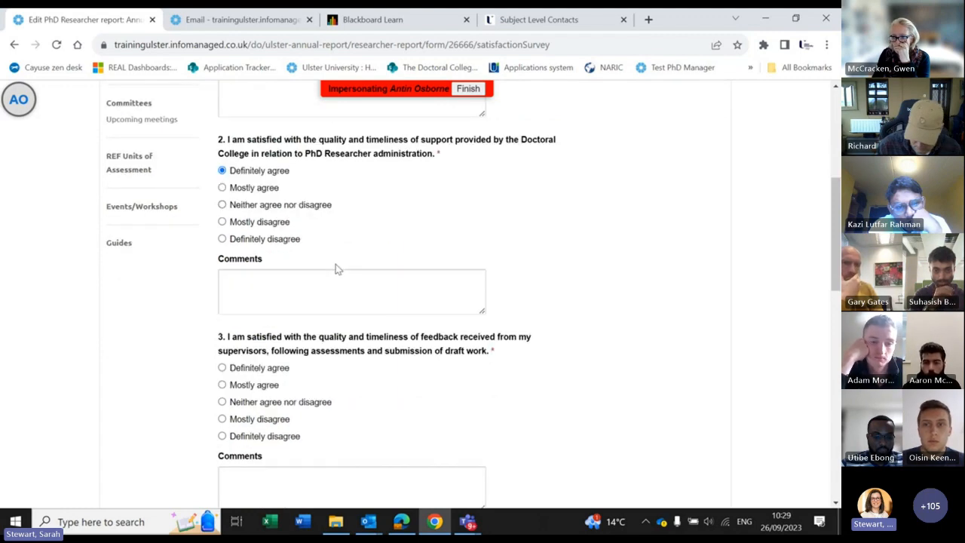
pyautogui.scroll(-1, 335, 268)
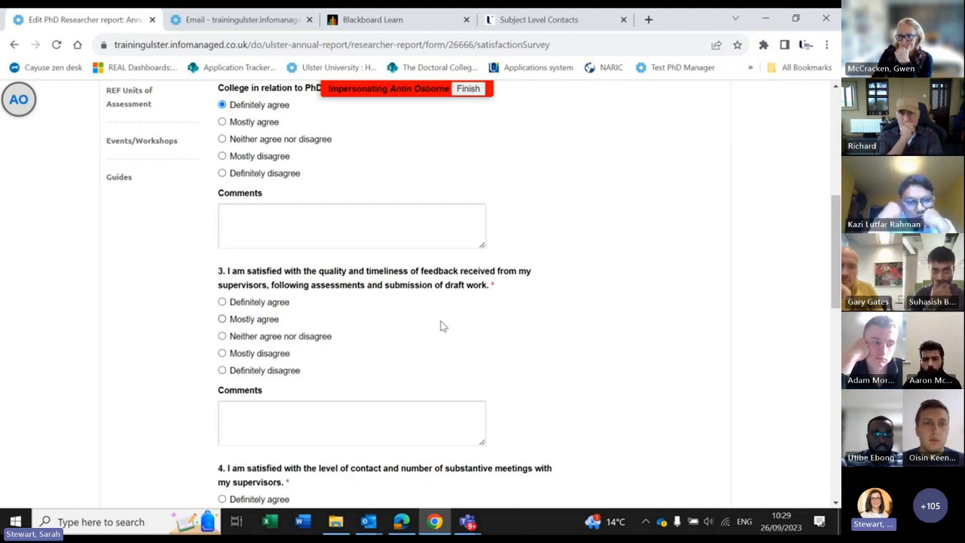
pyautogui.click(221, 302)
pyautogui.scroll(-1, 420, 340)
pyautogui.scroll(-4, 420, 340)
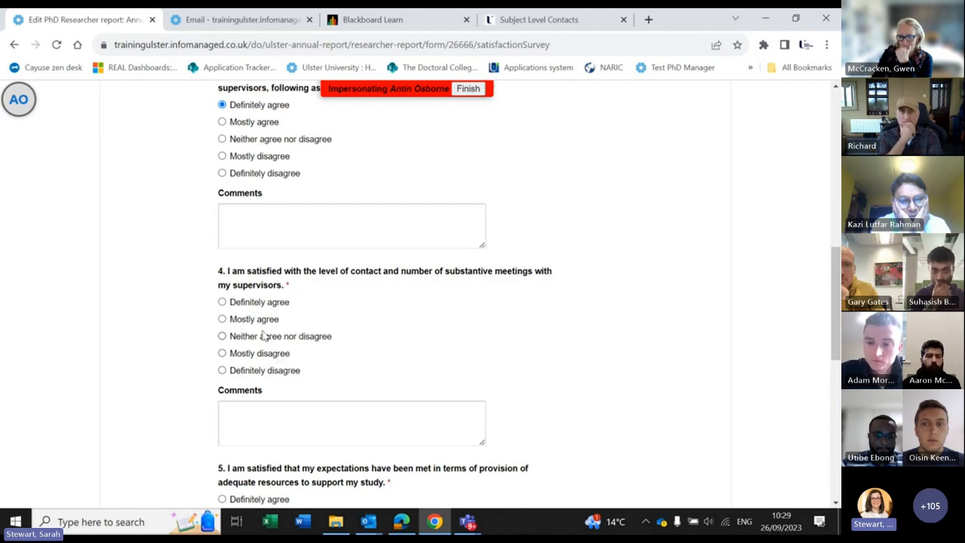
pyautogui.scroll(-5, 383, 336)
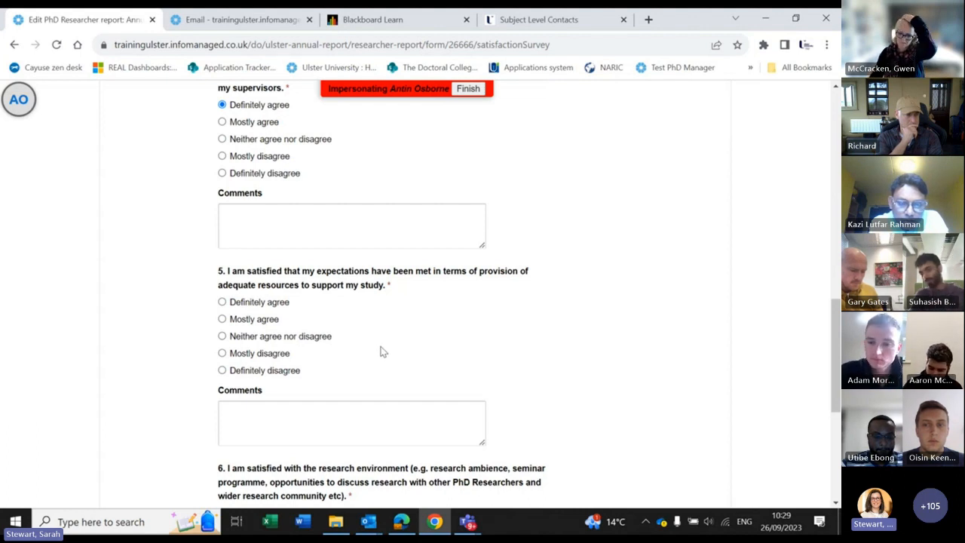
# Step: Answer questions 5 and 6 with Definitely agree and save the Support answers
pyautogui.click(222, 302)
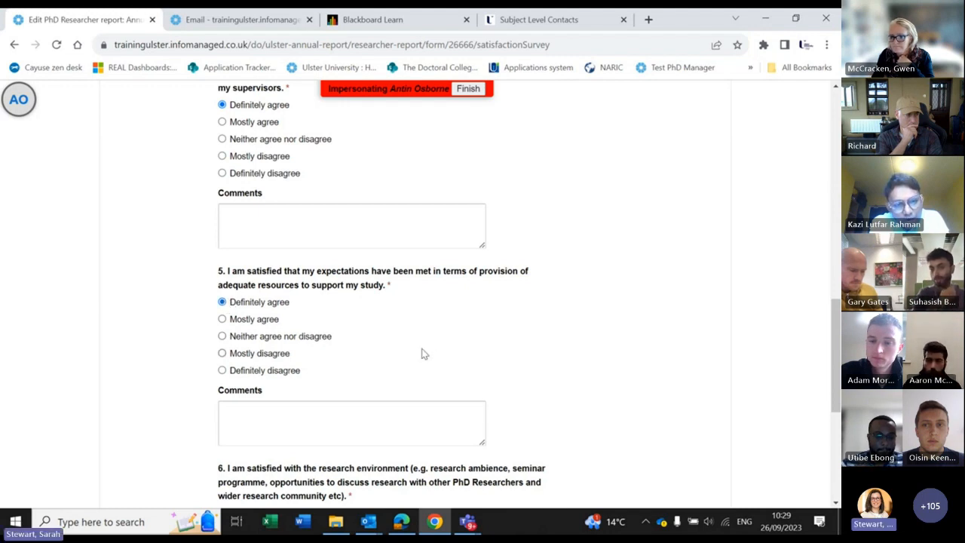
pyautogui.scroll(-2, 422, 346)
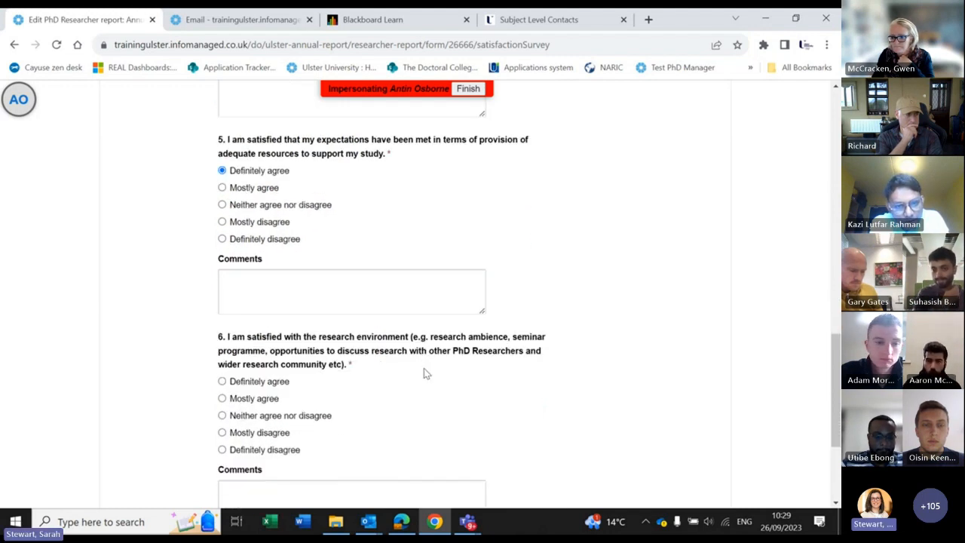
pyautogui.scroll(-1, 339, 351)
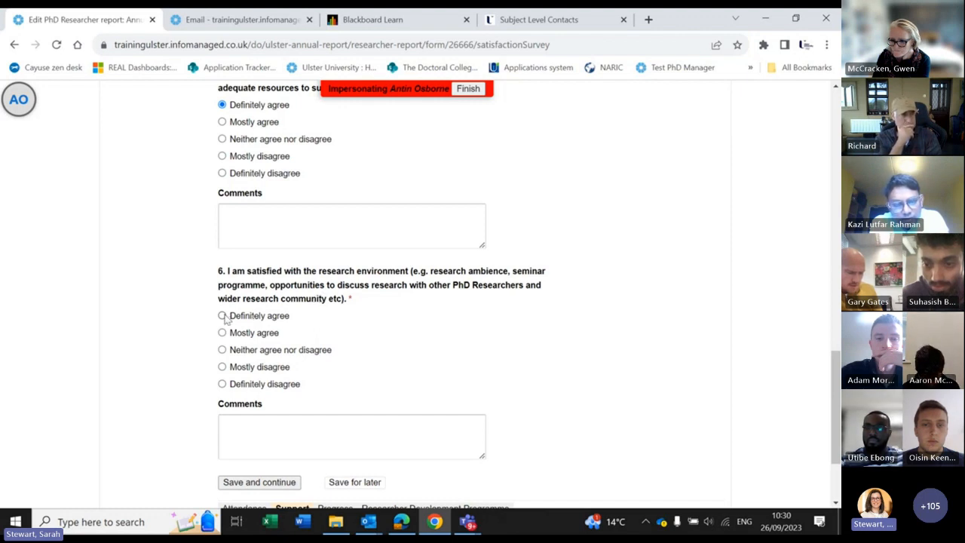
pyautogui.tripleClick(400, 349)
pyautogui.scroll(-2, 400, 351)
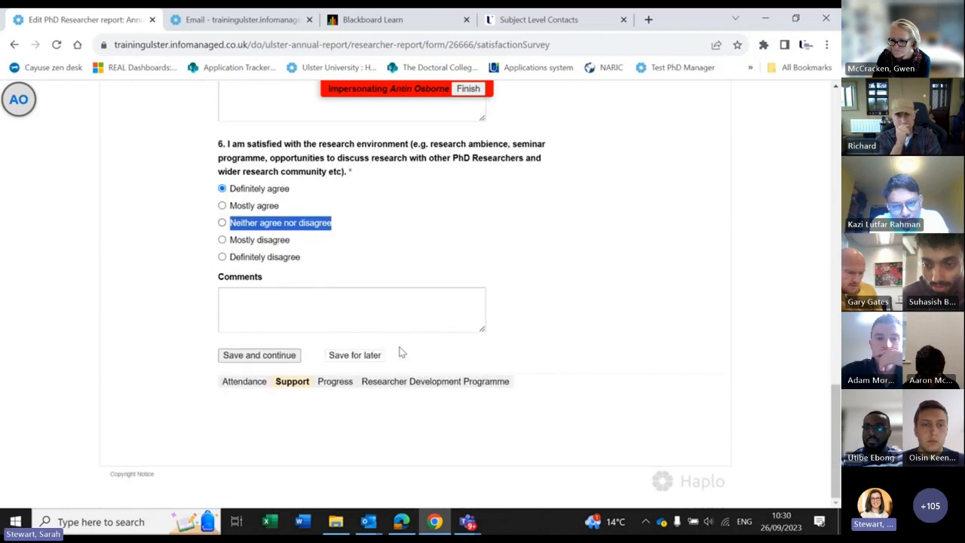
pyautogui.click(258, 355)
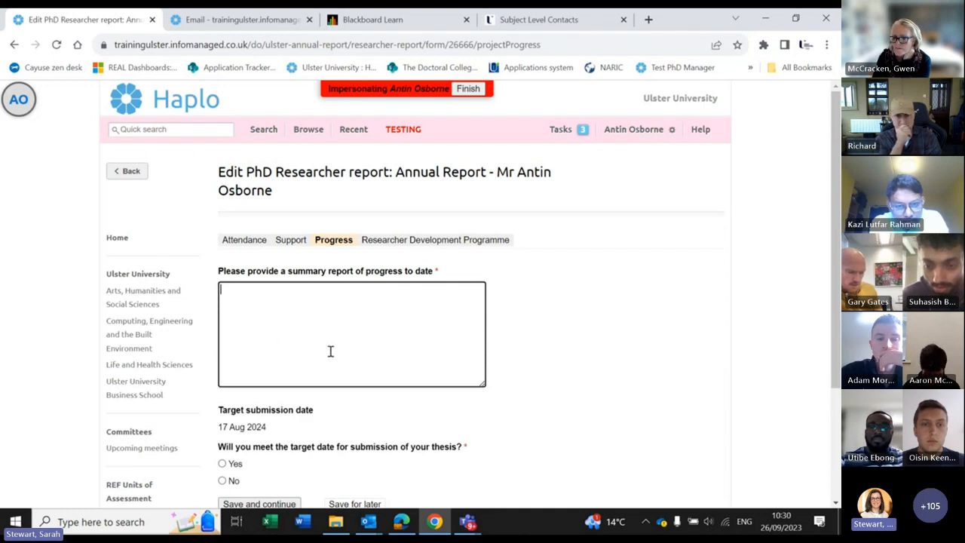
# Step: Enter progress summary 'have met my deadlines', answer Yes to the thesis target date, and save
pyautogui.write('have ')
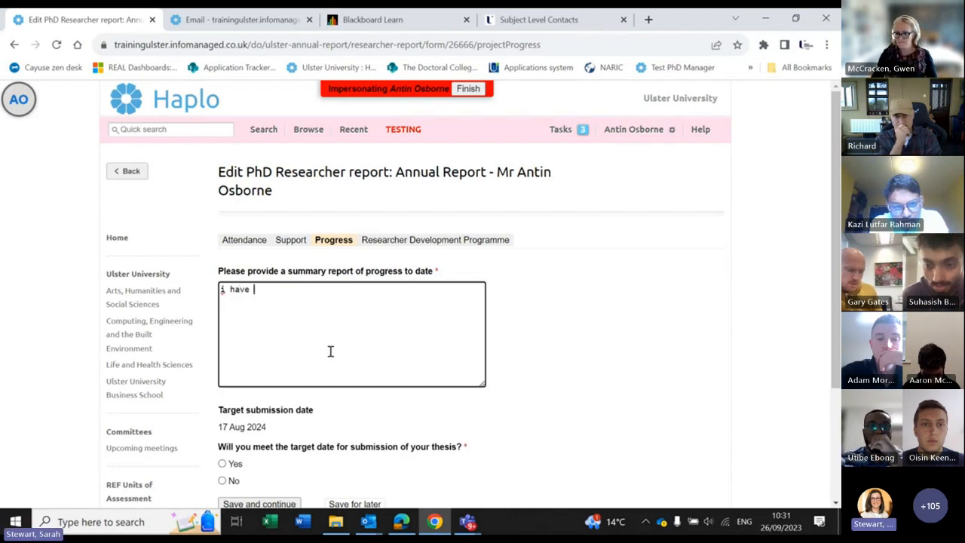
pyautogui.write('met my deadlines')
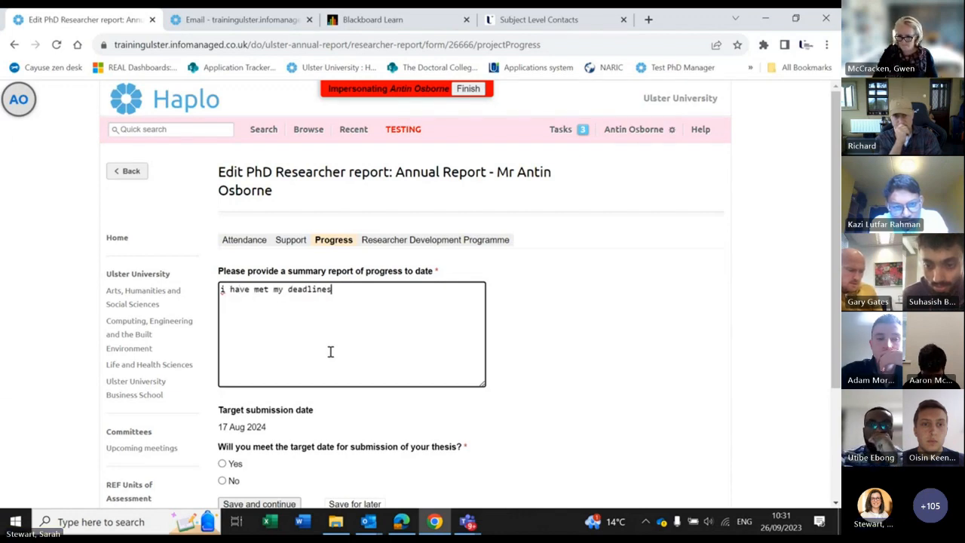
pyautogui.scroll(-1, 330, 351)
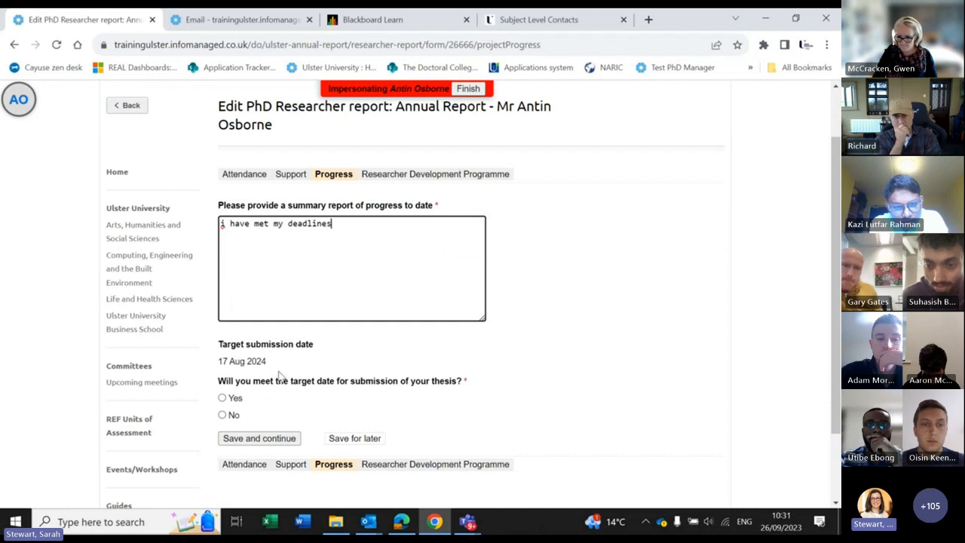
pyautogui.scroll(-1, 280, 370)
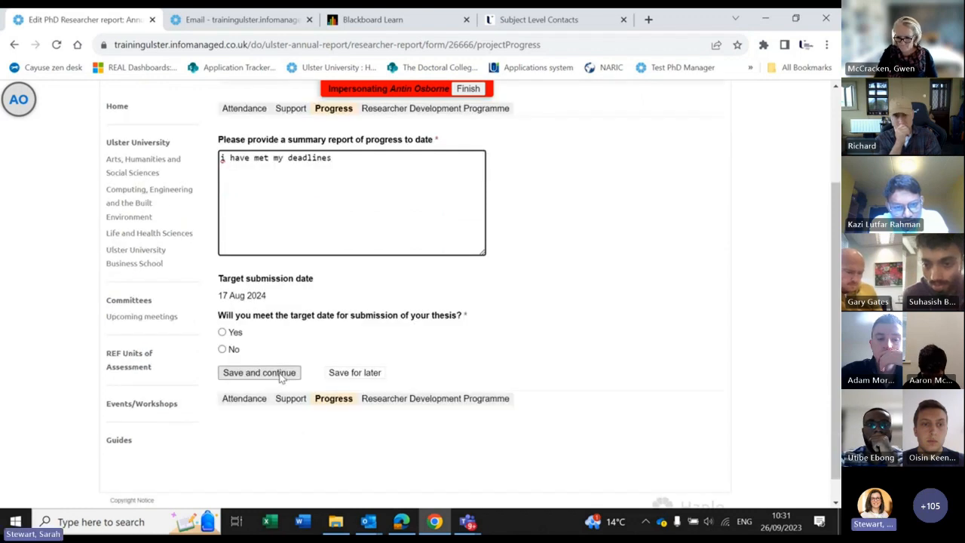
pyautogui.click(222, 332)
pyautogui.click(256, 379)
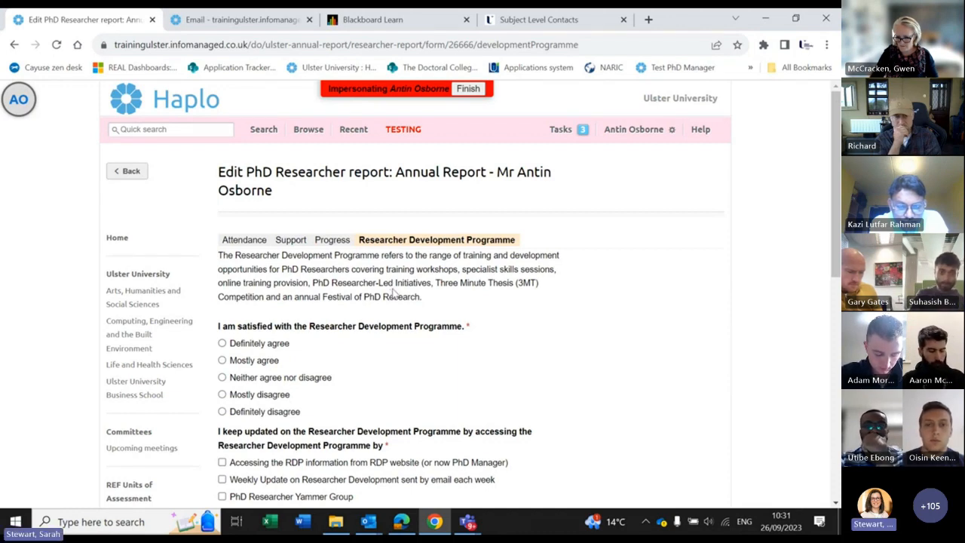
# Step: Rate the programme Definitely agree and tick RDP website, Weekly Update and Twitter as sources
pyautogui.scroll(-2, 231, 282)
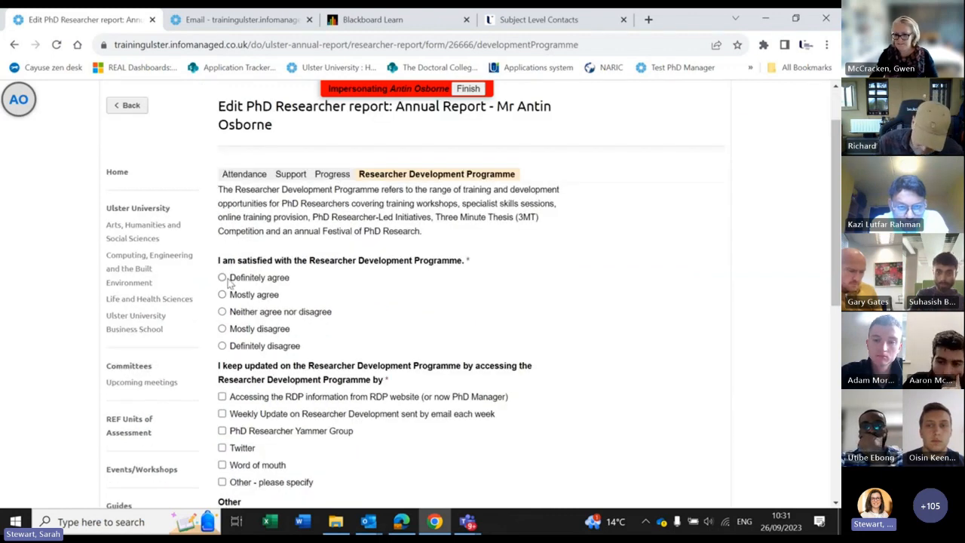
pyautogui.click(223, 278)
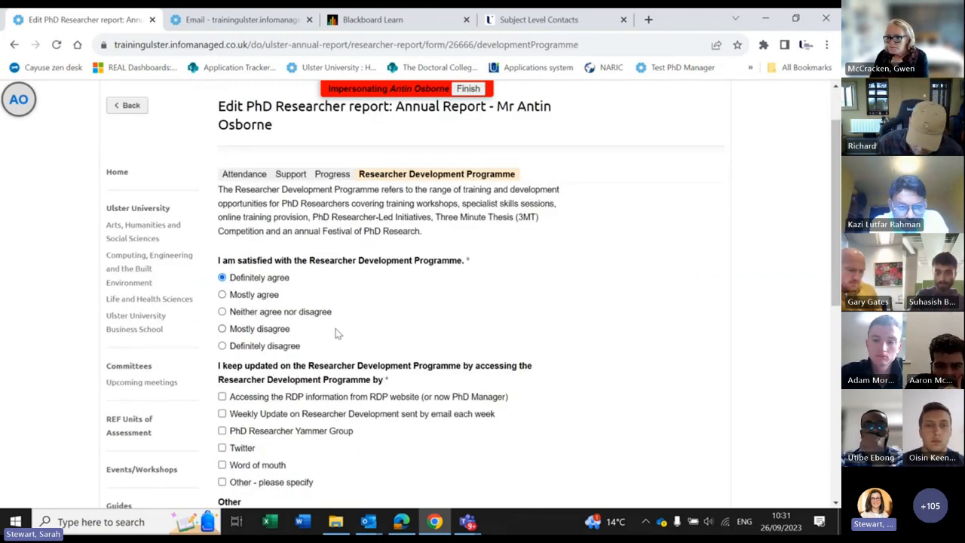
pyautogui.scroll(-4, 334, 334)
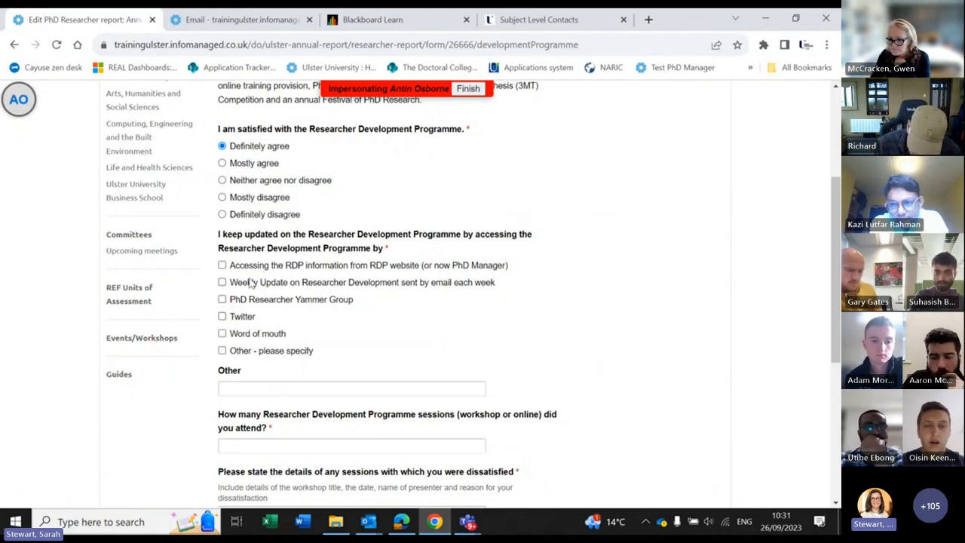
pyautogui.click(223, 267)
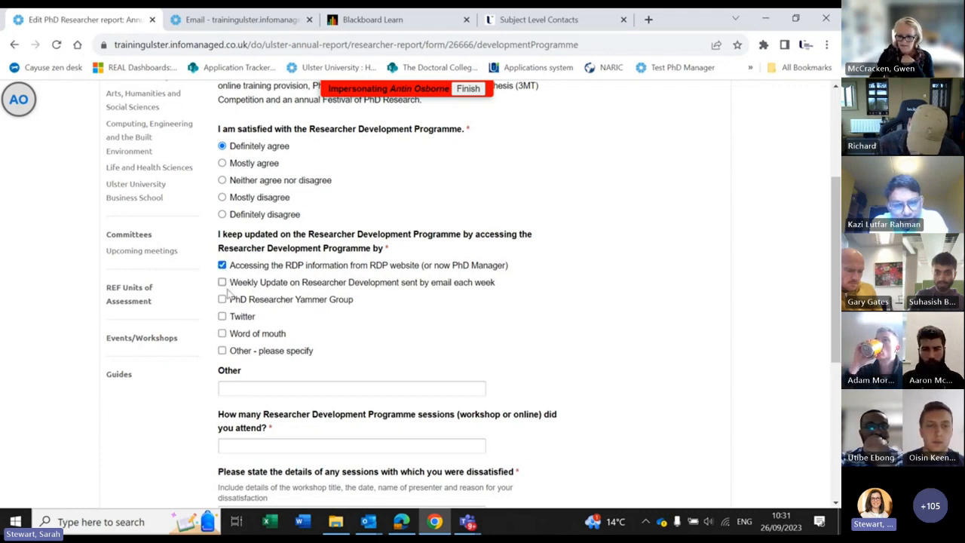
pyautogui.click(223, 284)
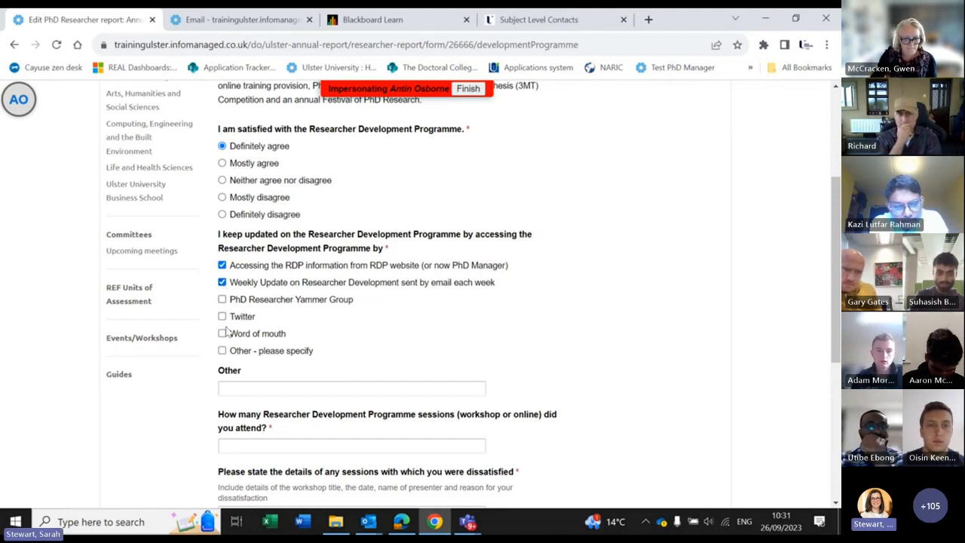
pyautogui.click(222, 317)
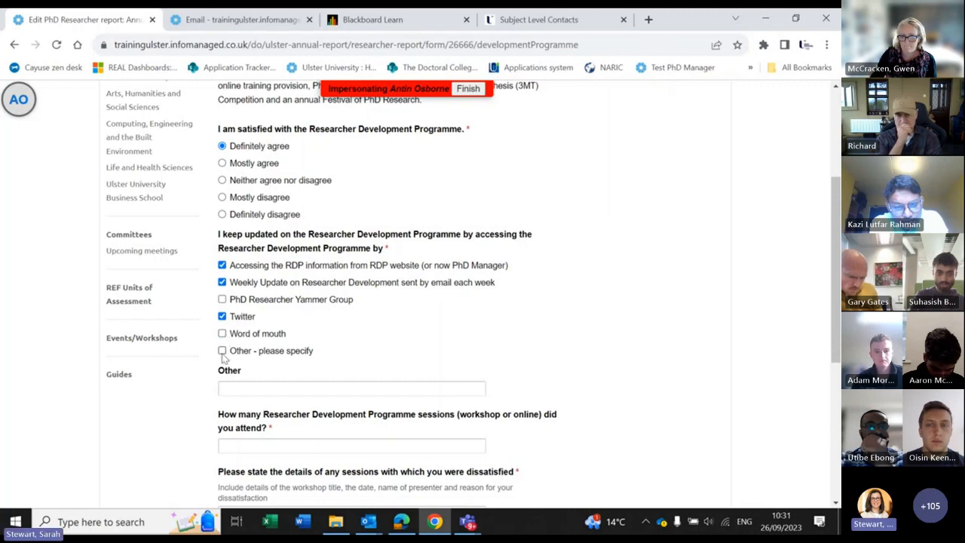
# Step: Enter 5 sessions attended, 'n/a' and 'it's excellent', then save the section
pyautogui.scroll(-1, 251, 386)
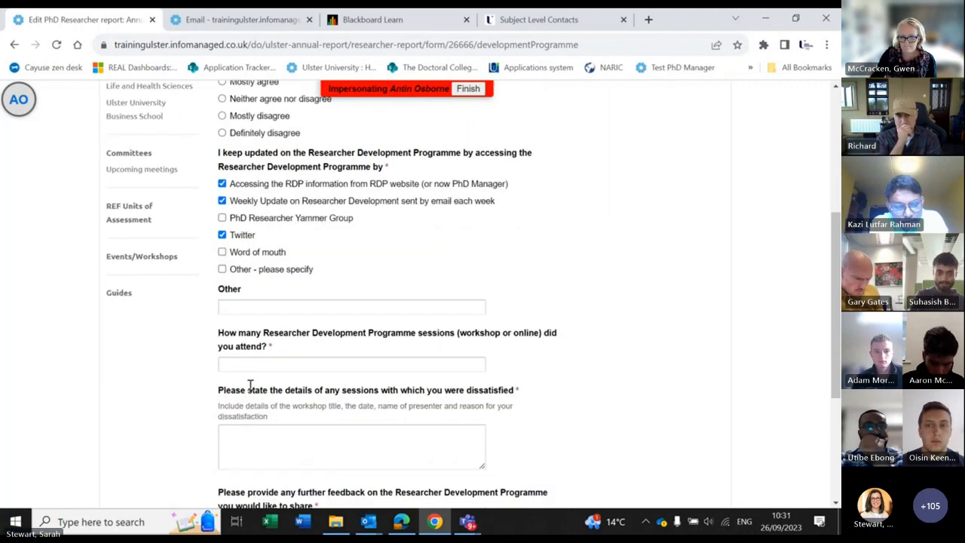
pyautogui.scroll(-1, 251, 386)
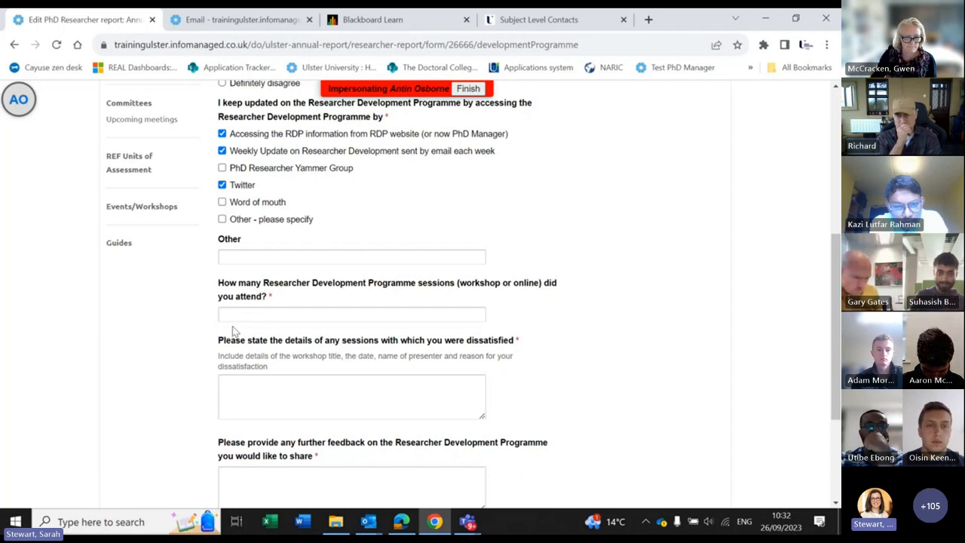
pyautogui.click(259, 315)
pyautogui.write('5')
pyautogui.scroll(-3, 250, 315)
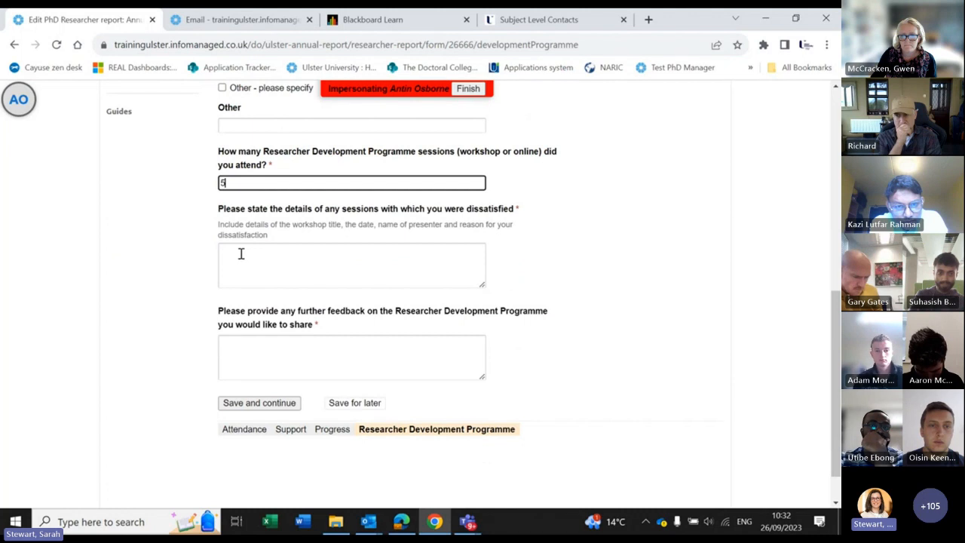
pyautogui.click(234, 256)
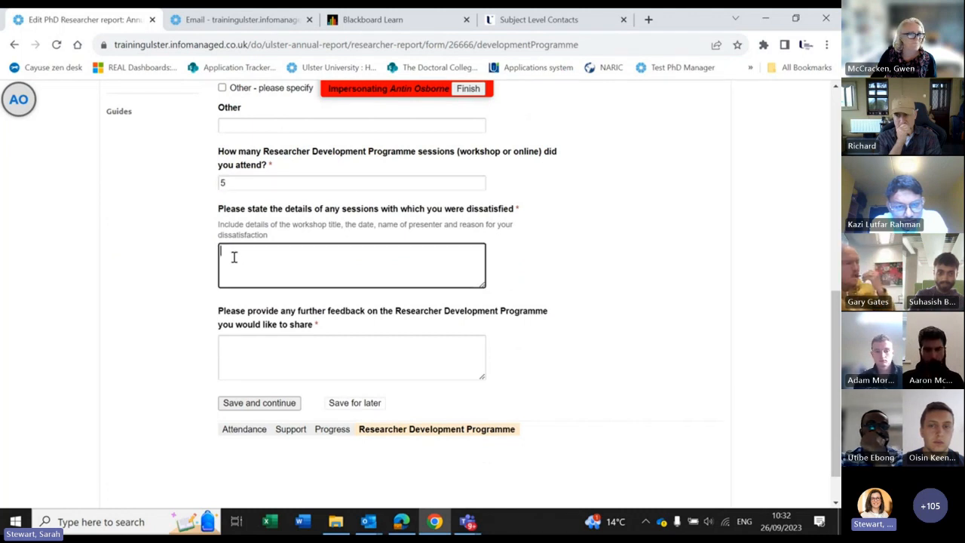
pyautogui.write('n/a')
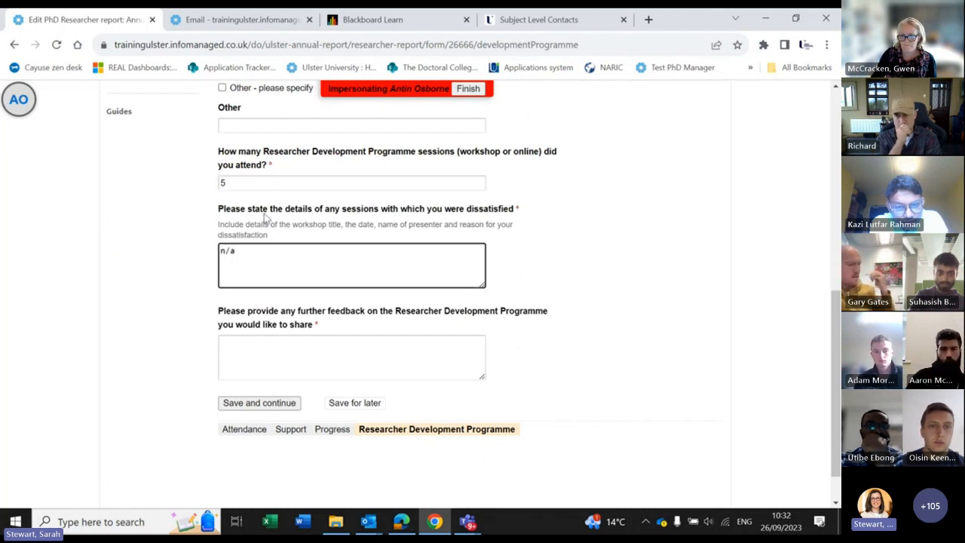
pyautogui.click(259, 355)
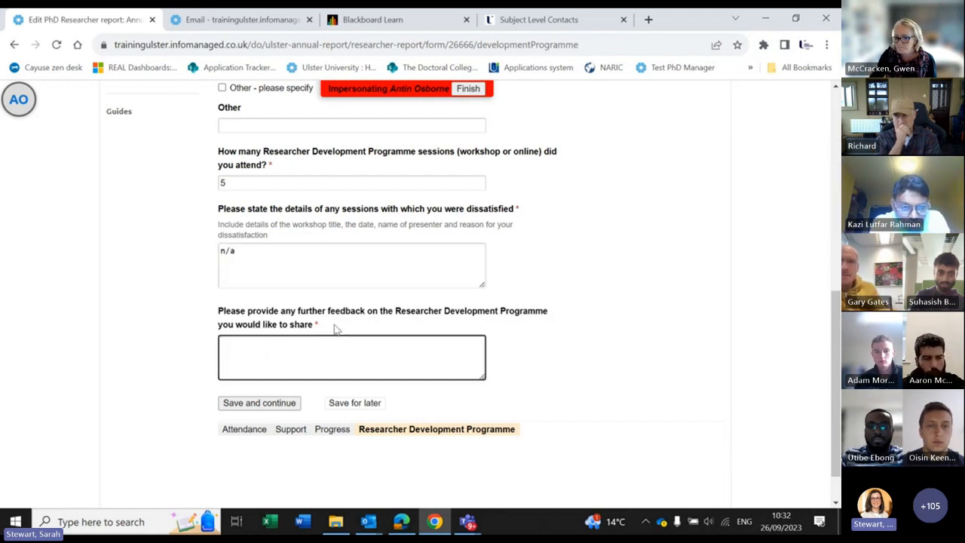
pyautogui.write("it's exce")
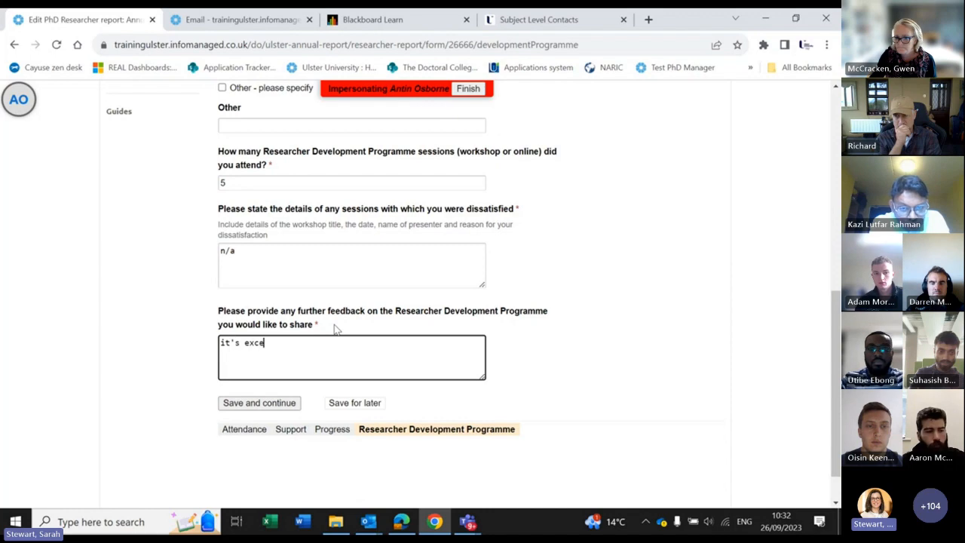
pyautogui.write('llent')
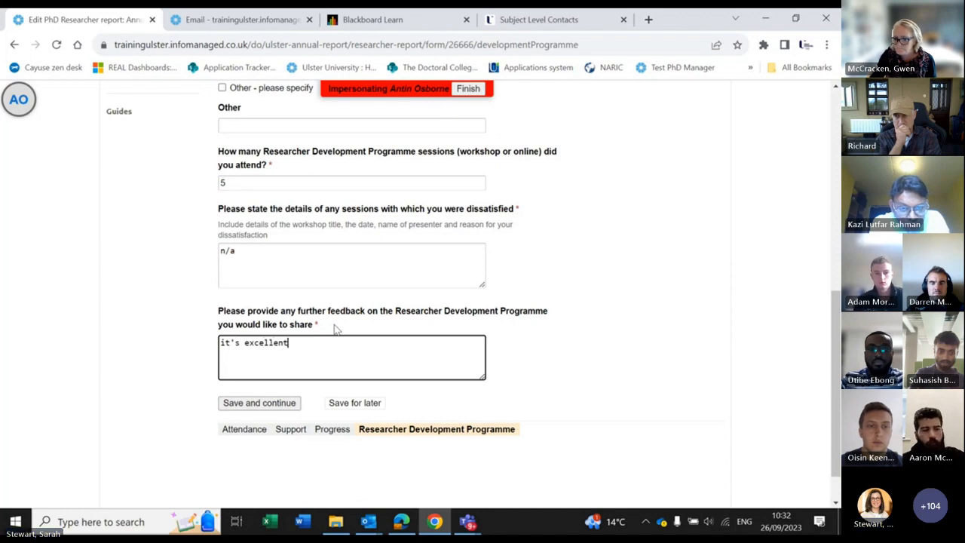
pyautogui.click(255, 406)
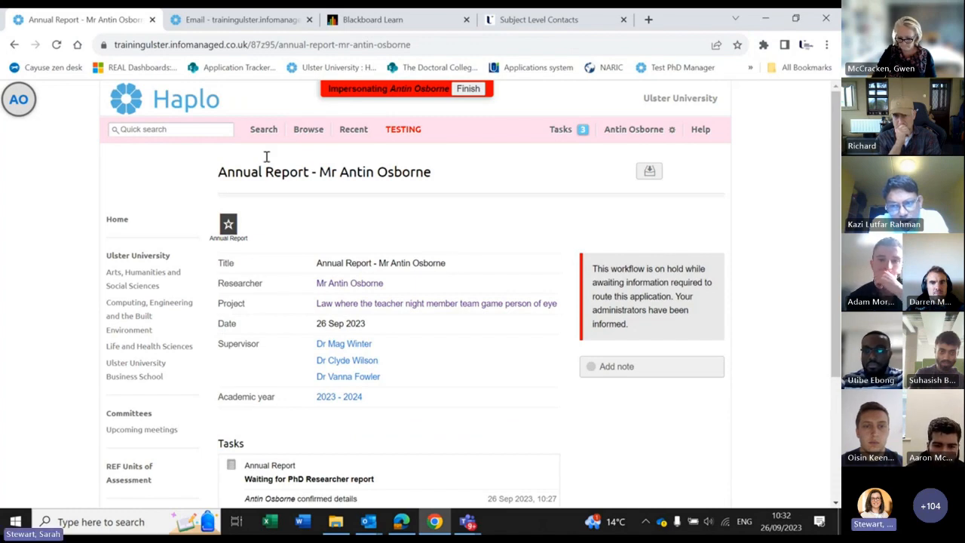
pyautogui.click(203, 23)
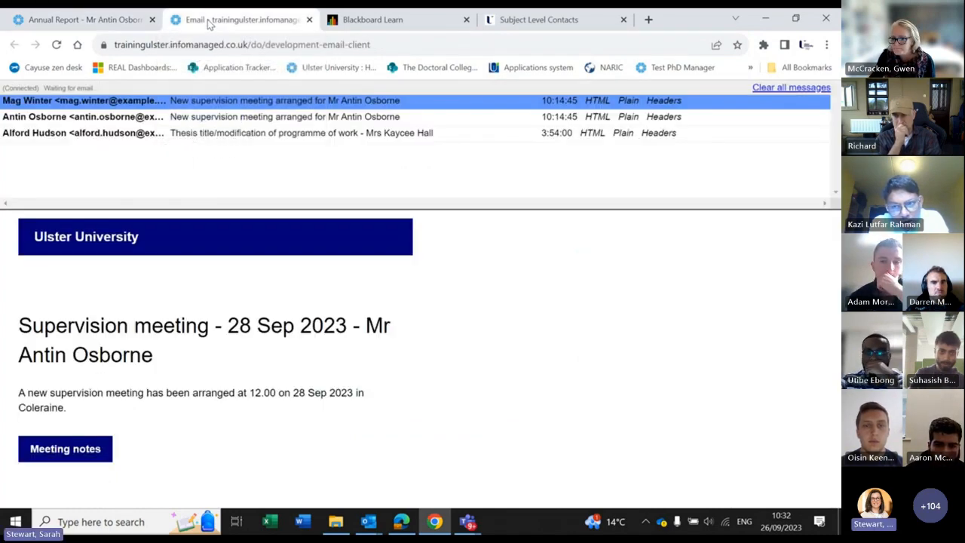
pyautogui.click(89, 21)
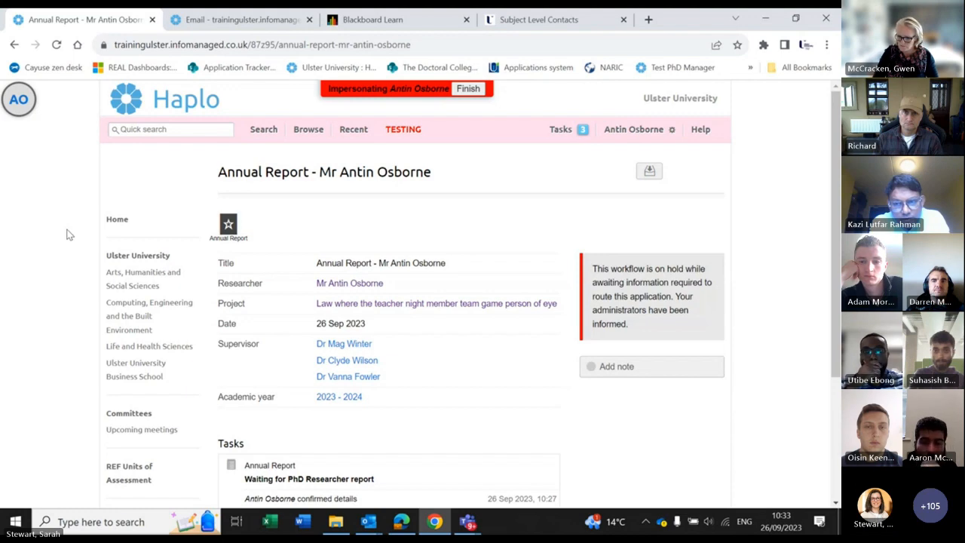
# Step: From the project's Change requests page, start a new change request to list the request types
pyautogui.click(440, 309)
pyautogui.scroll(-4, 487, 312)
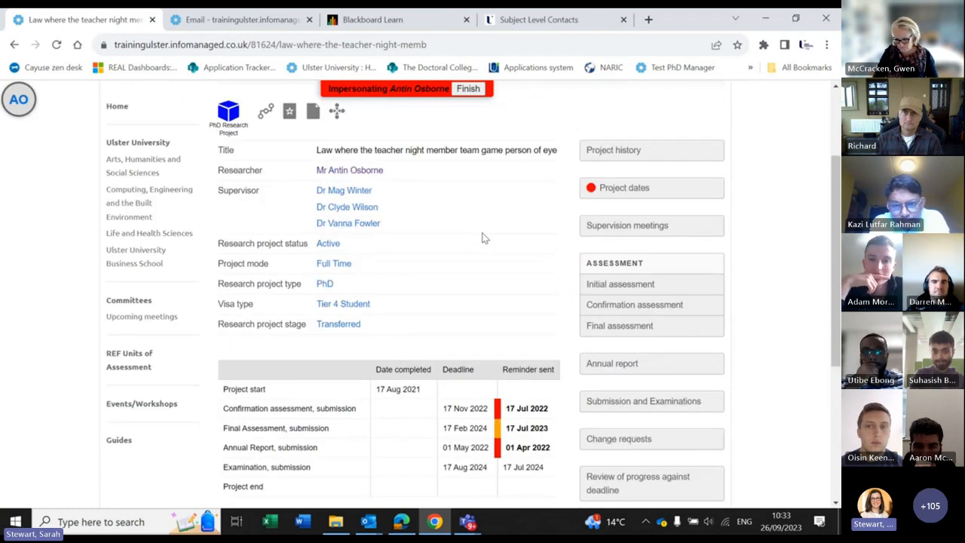
pyautogui.scroll(-2, 728, 301)
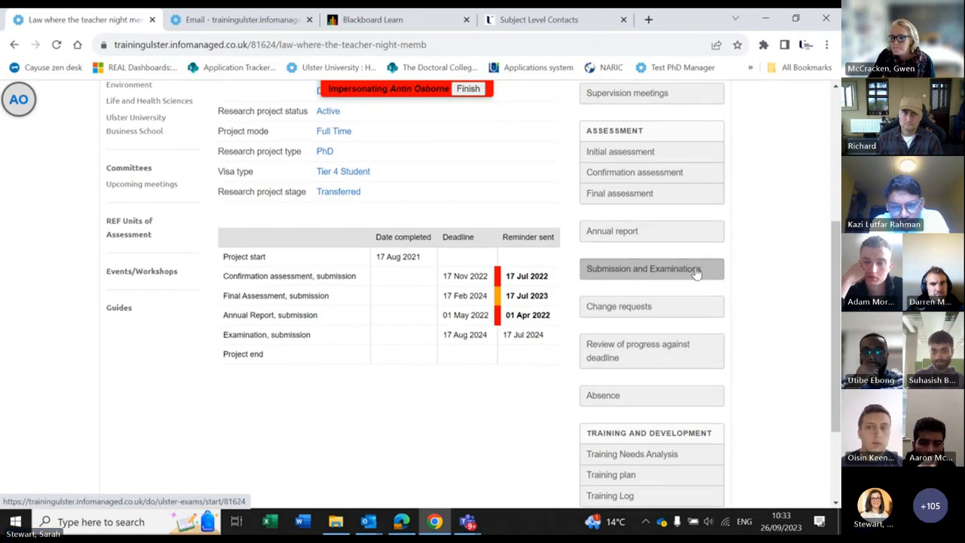
pyautogui.scroll(-1, 695, 274)
pyautogui.click(687, 257)
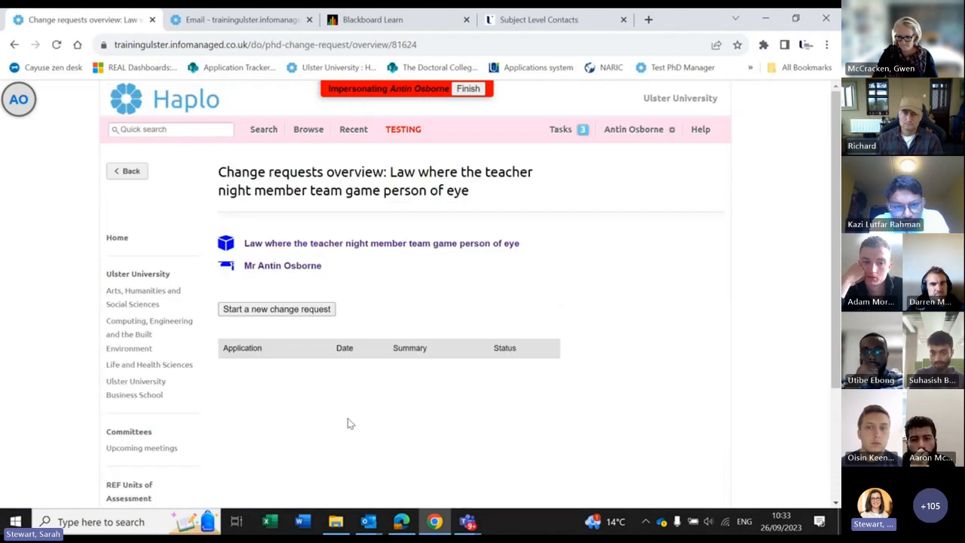
pyautogui.click(275, 311)
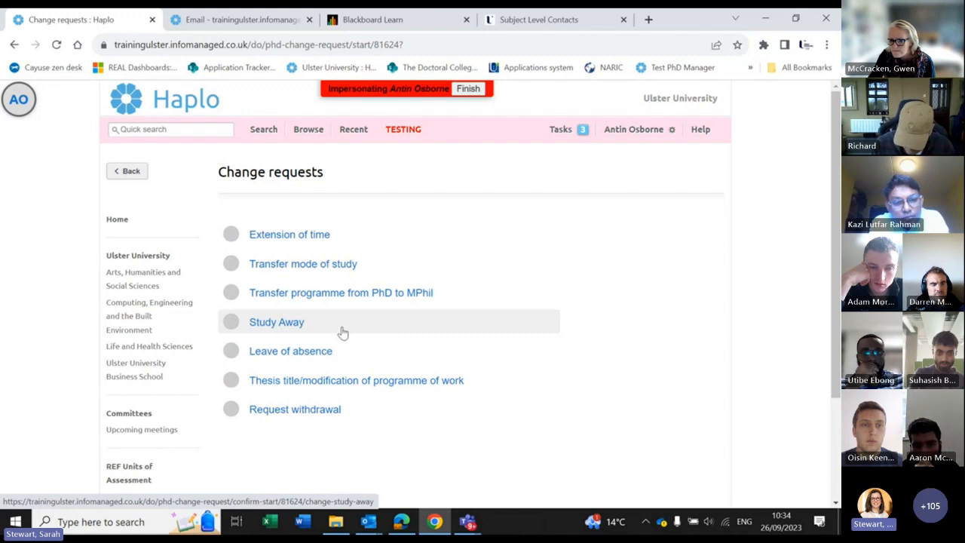
pyautogui.scroll(-2, 343, 332)
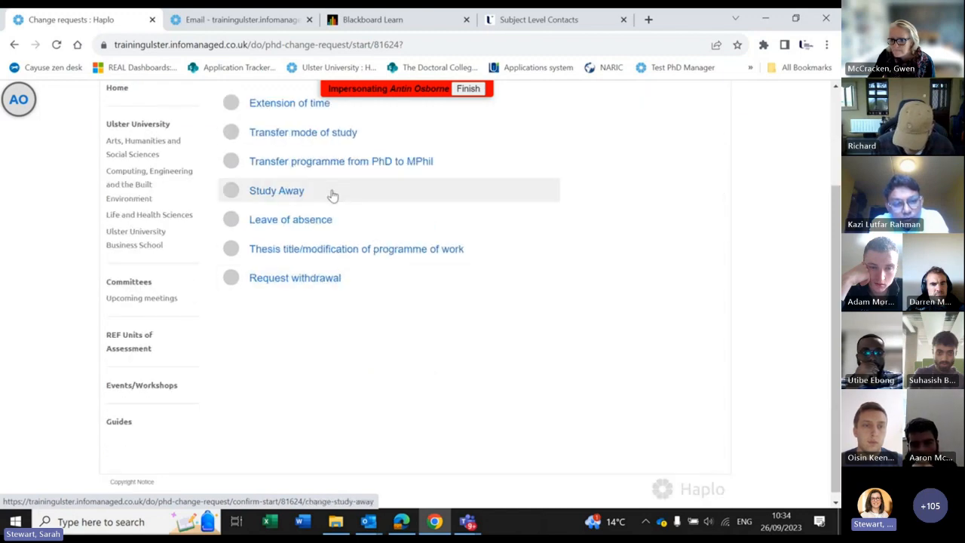
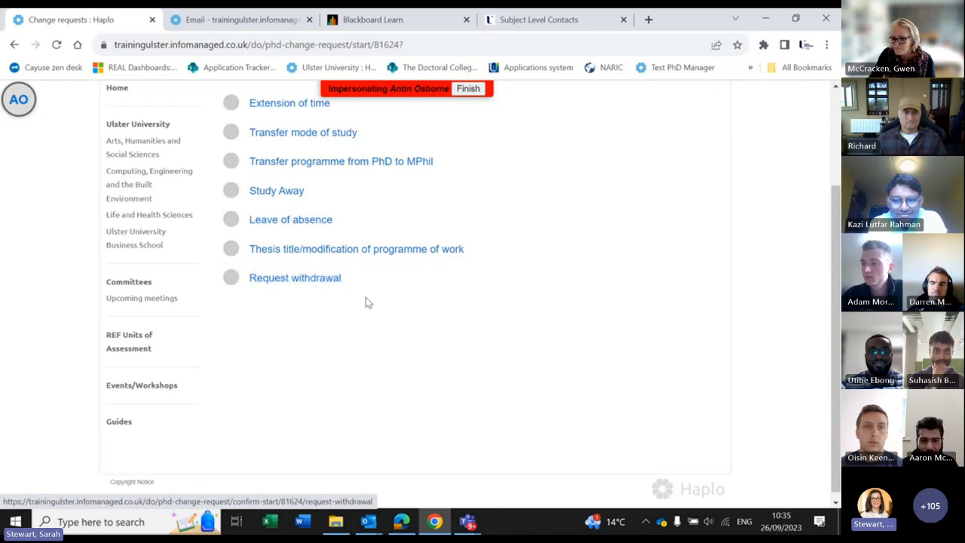
# Step: Start a 'Thesis title/modification of programme of work' request and confirm the project details are correct
pyautogui.scroll(2, 400, 346)
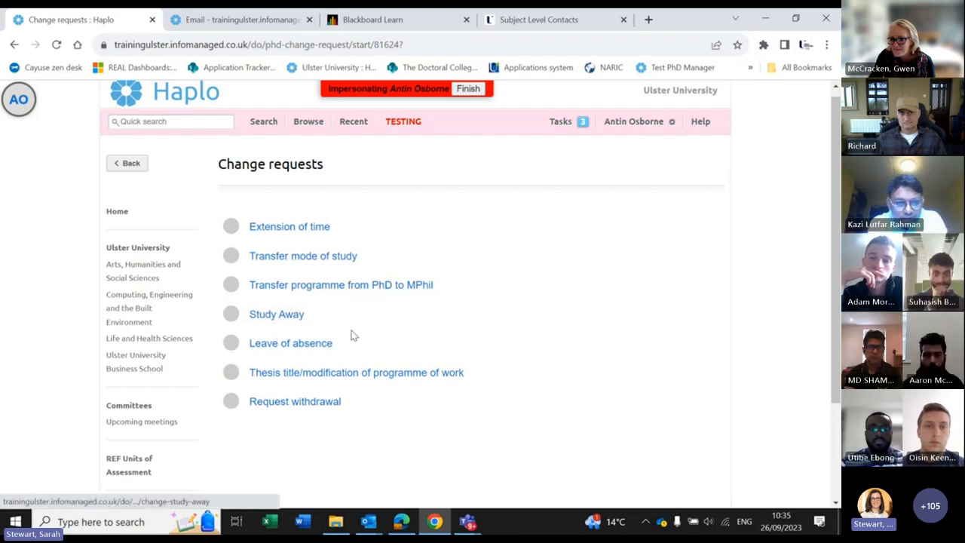
pyautogui.click(371, 379)
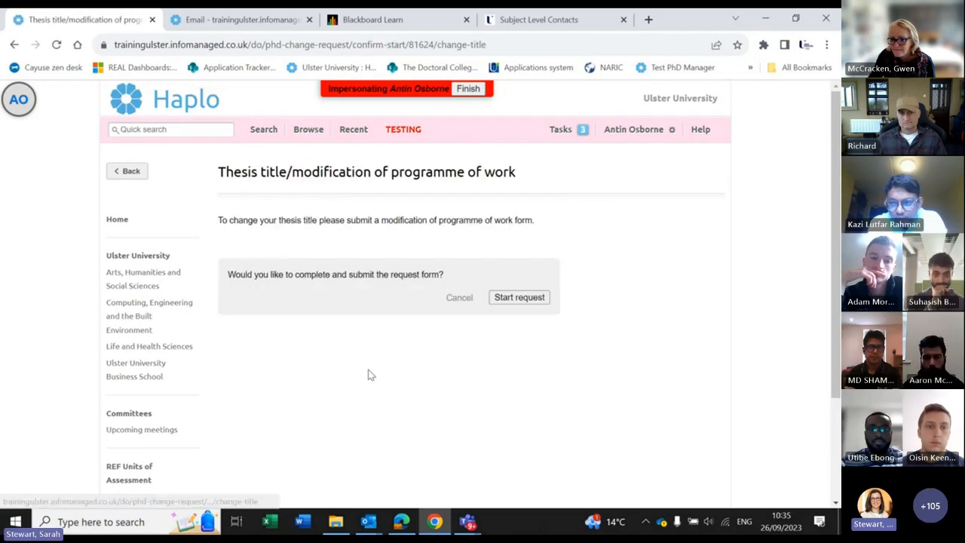
pyautogui.click(519, 297)
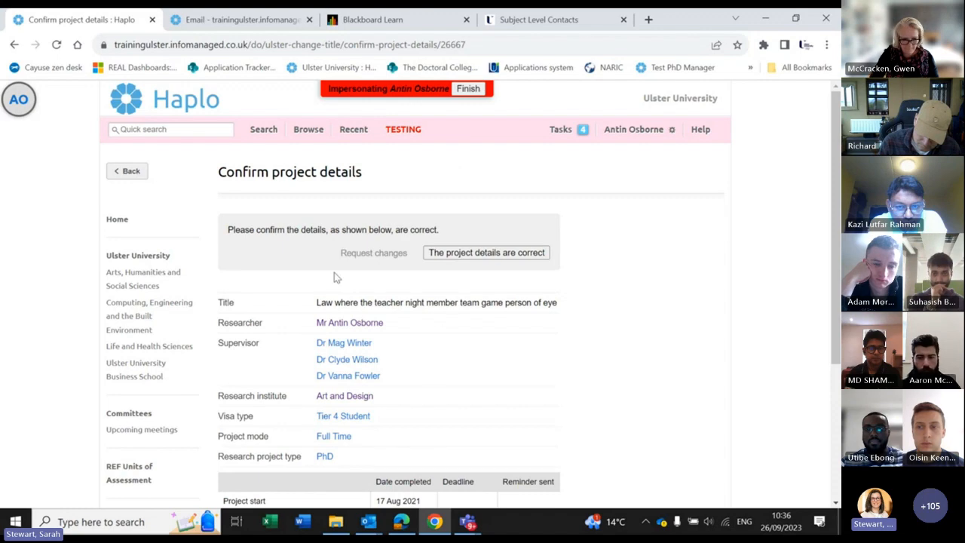
pyautogui.scroll(-1, 482, 364)
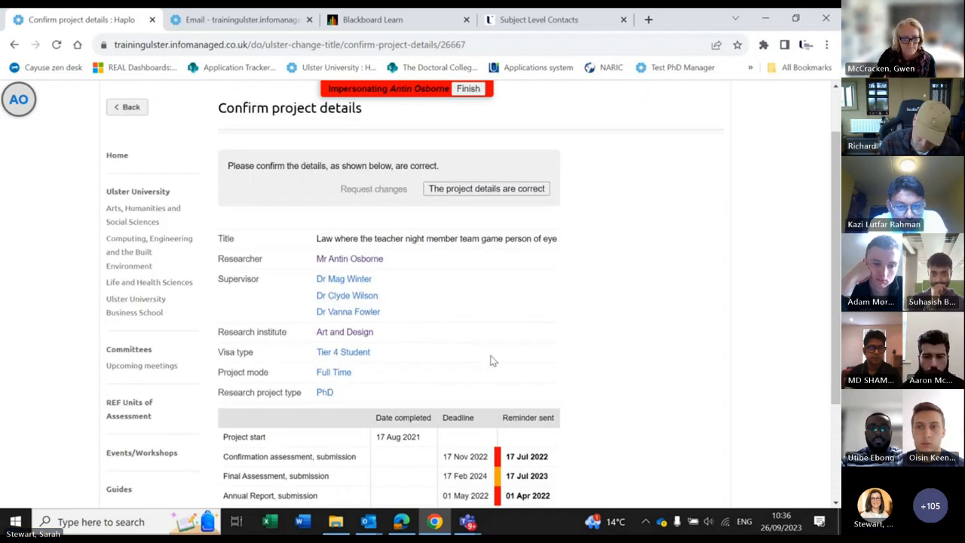
pyautogui.click(486, 187)
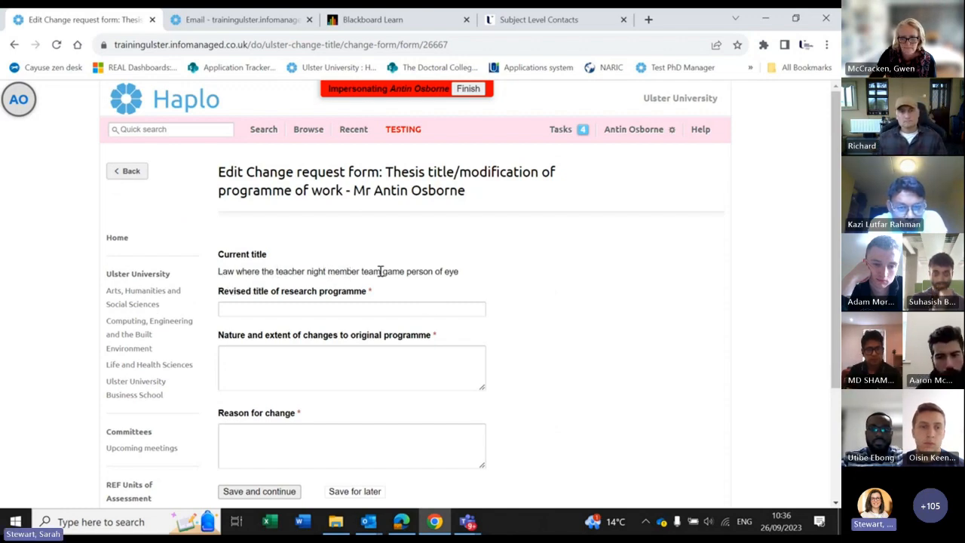
# Step: Enter revised title 'project title that makes sense' and changes 'no significant changes to project. title to be enhanced'
pyautogui.click(272, 310)
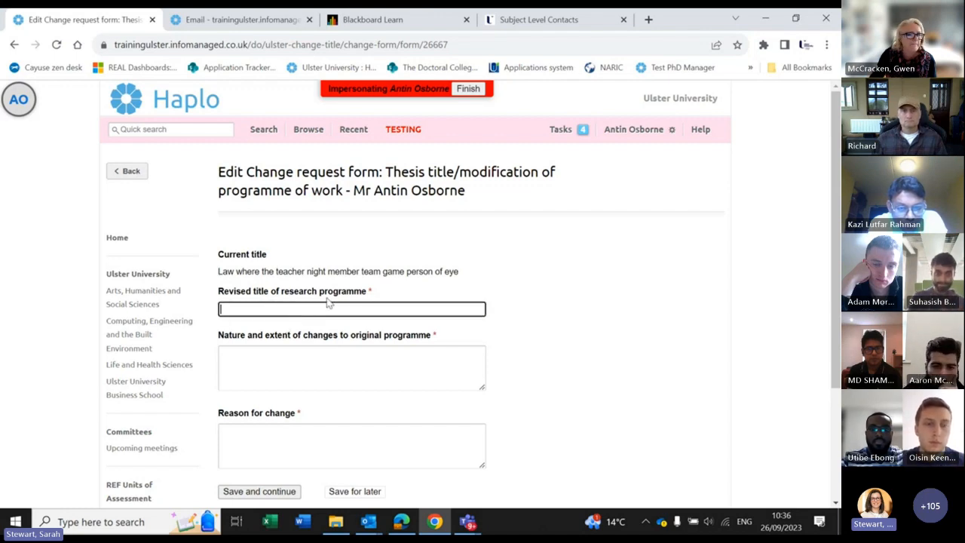
pyautogui.write('projec')
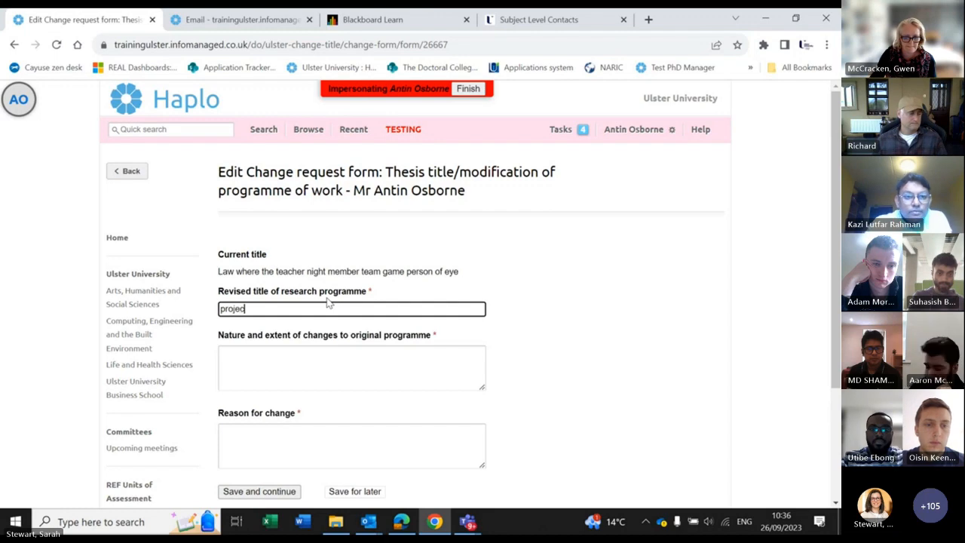
pyautogui.write('t title t')
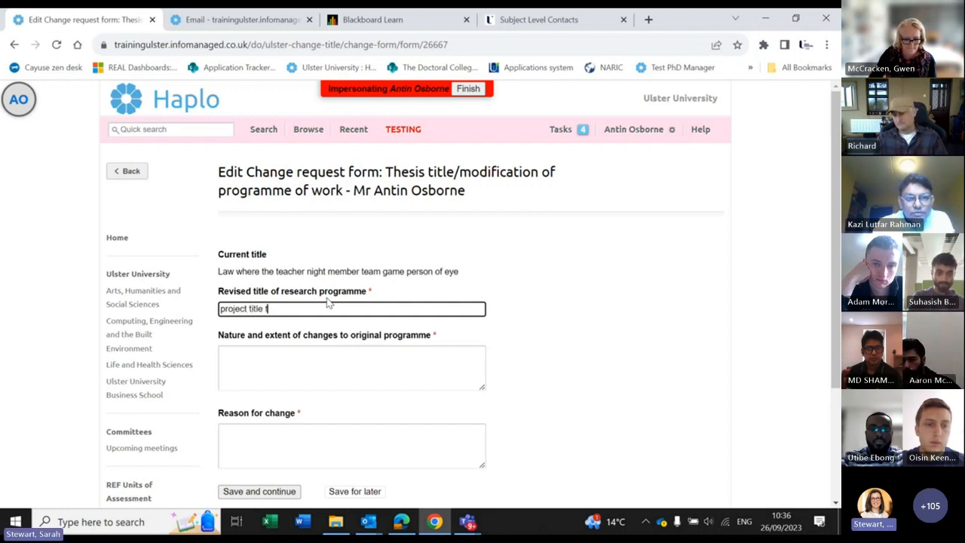
pyautogui.write('hat makes sen')
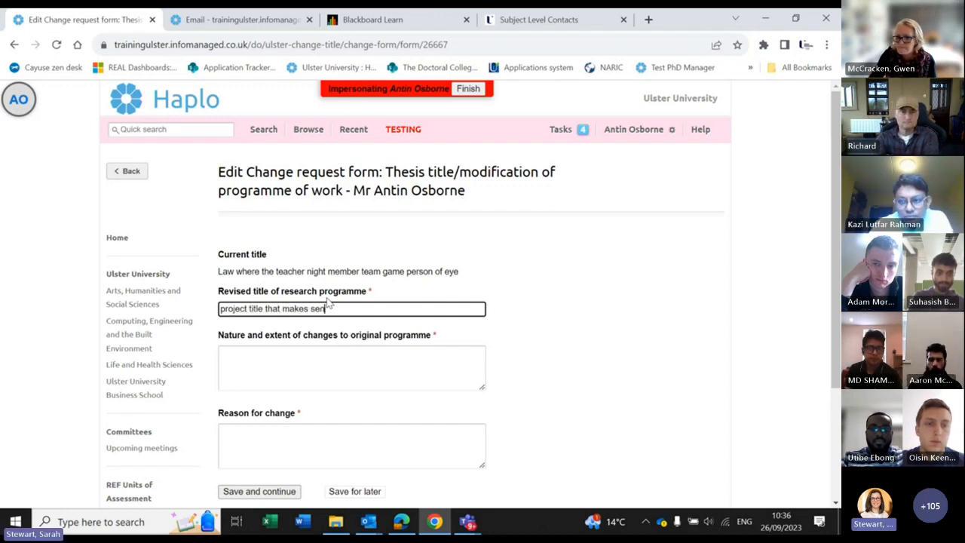
pyautogui.write('se')
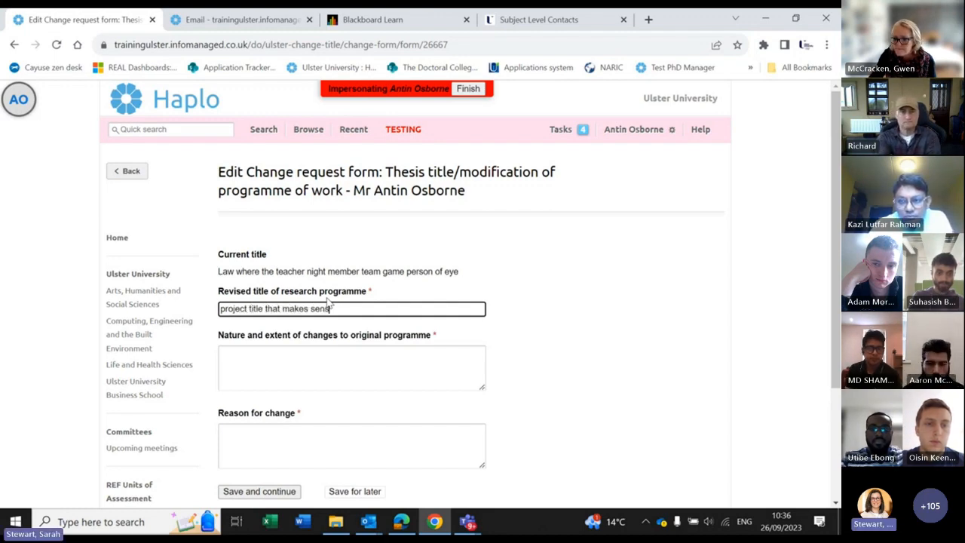
pyautogui.click(327, 371)
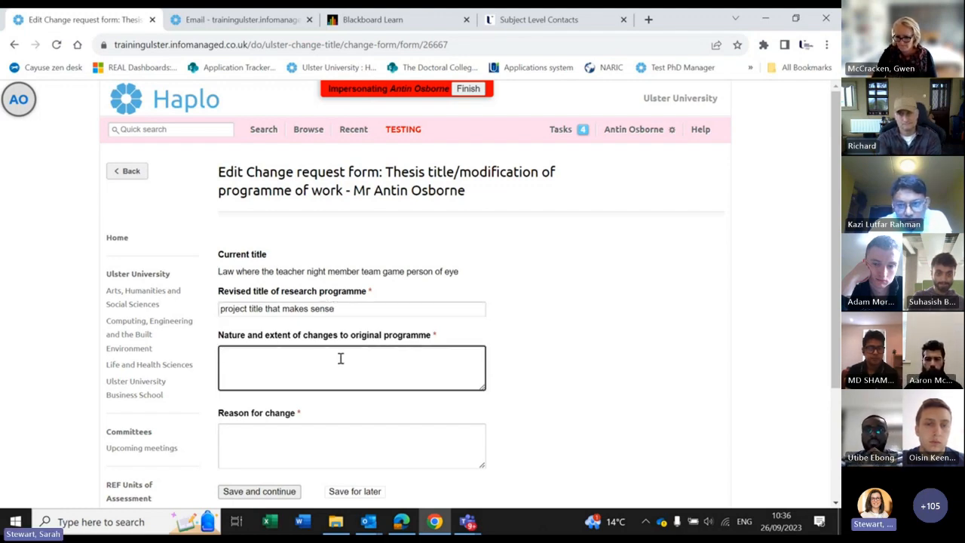
pyautogui.write('no signfic')
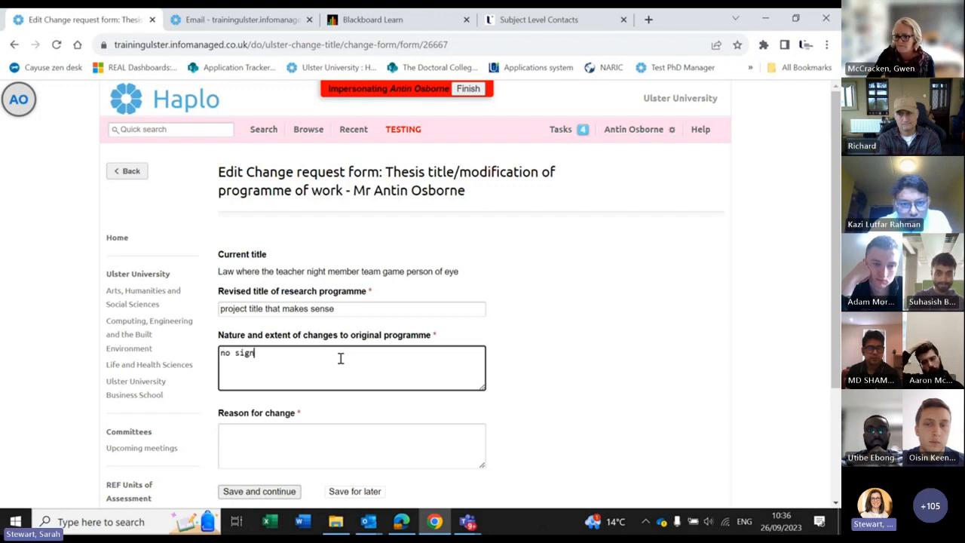
pyautogui.press('BackSpace')
pyautogui.press('BackSpace')
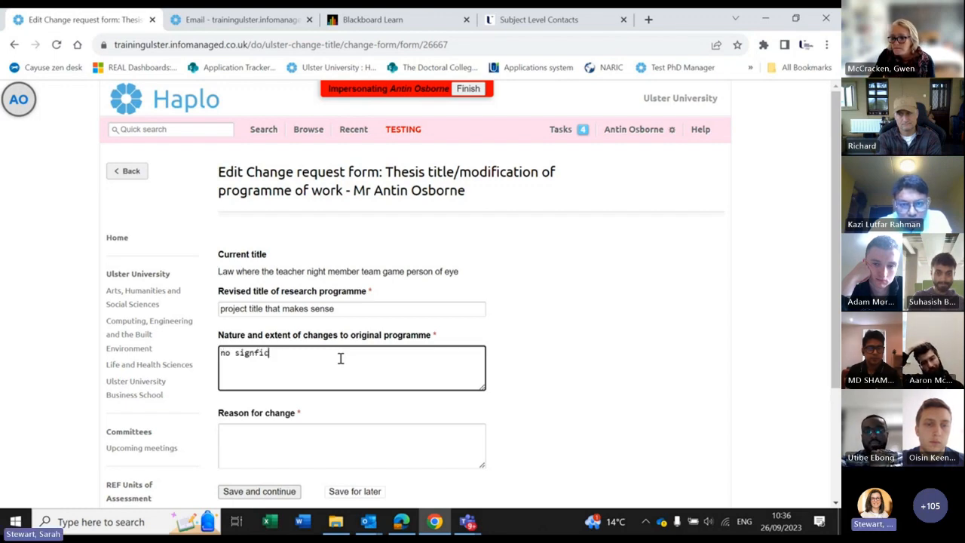
pyautogui.write('ant changes')
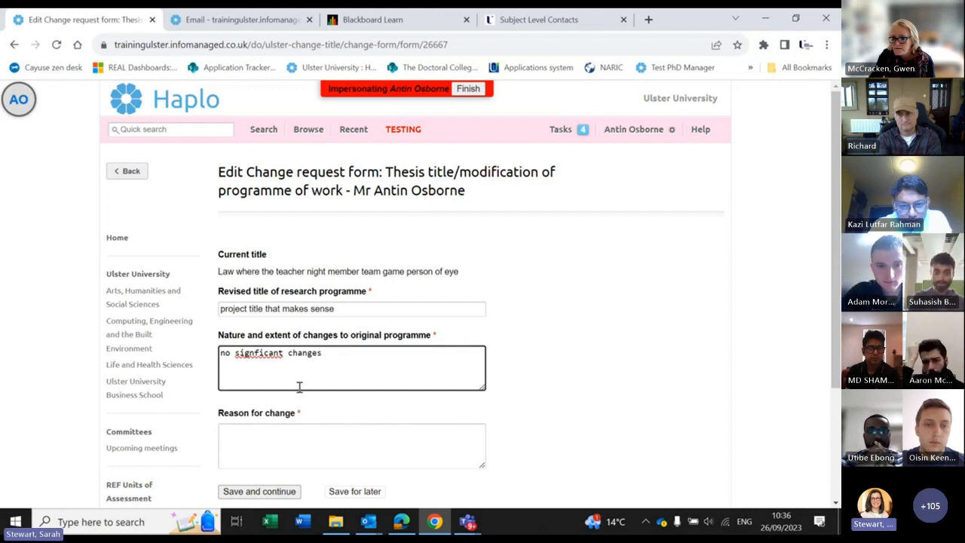
pyautogui.click(258, 354)
pyautogui.write('i')
pyautogui.press('End')
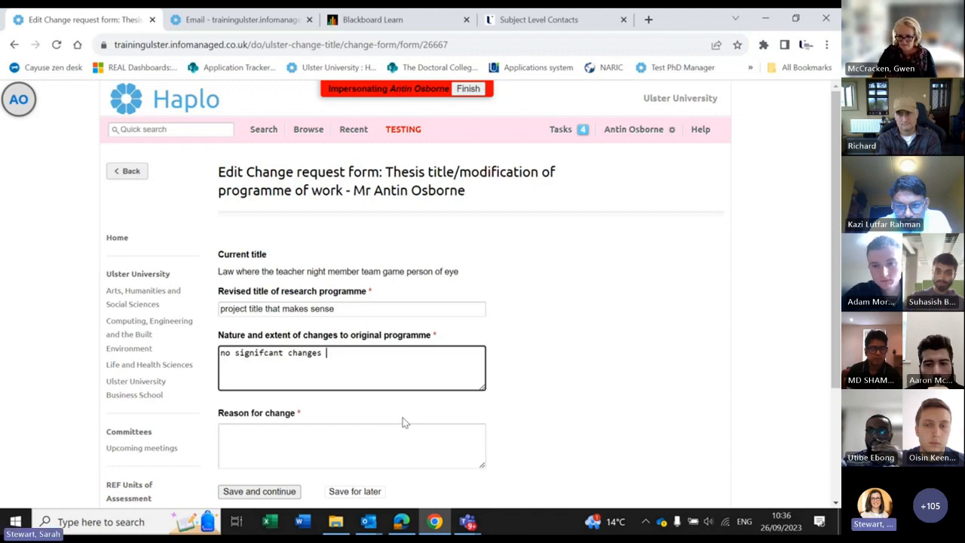
pyautogui.write('to projec')
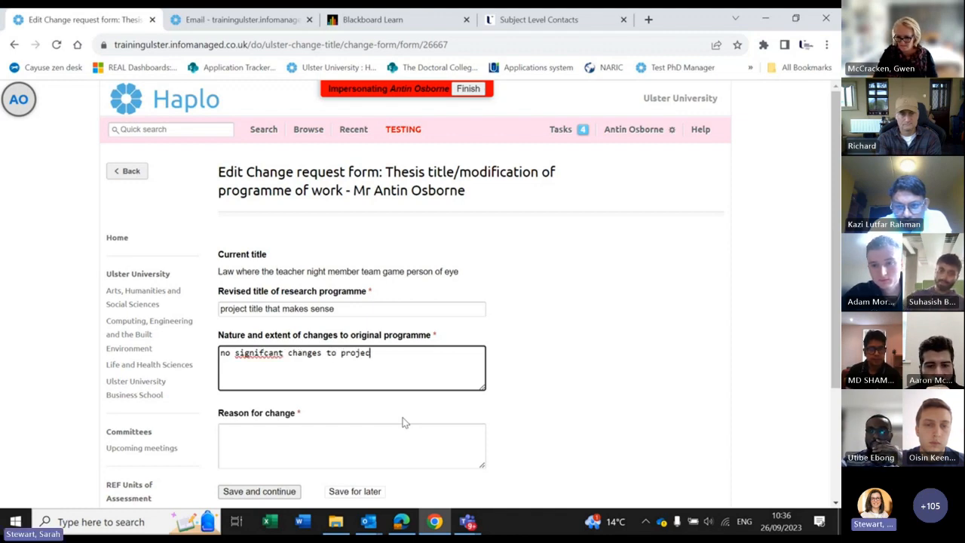
pyautogui.write('t. title ')
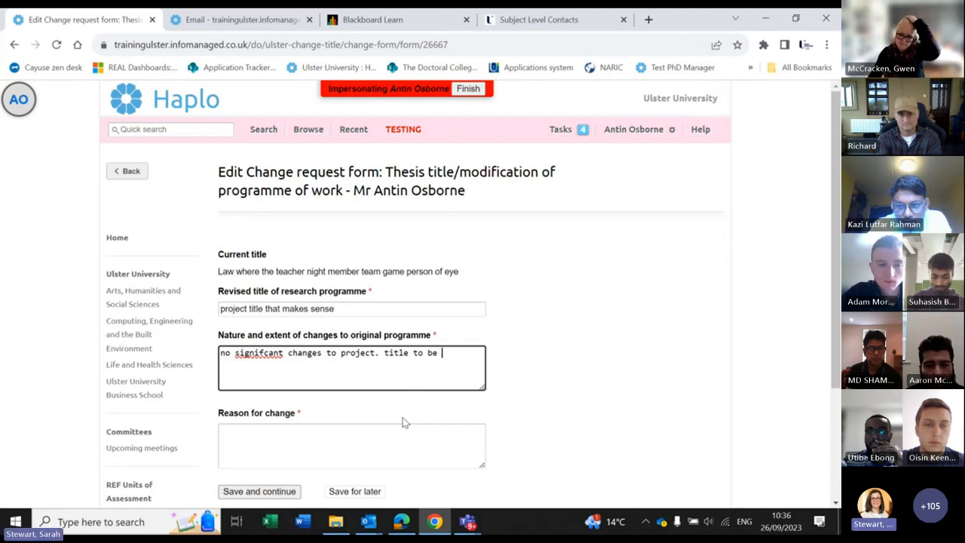
pyautogui.write('to be enhanced')
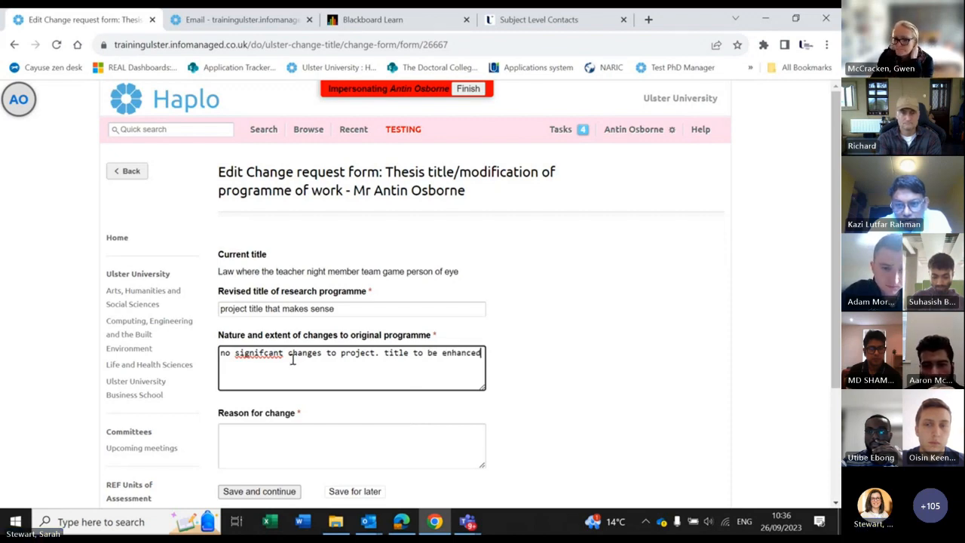
# Step: Give 'enhancement' as the reason for change and save the form
pyautogui.scroll(-1, 279, 414)
pyautogui.click(264, 384)
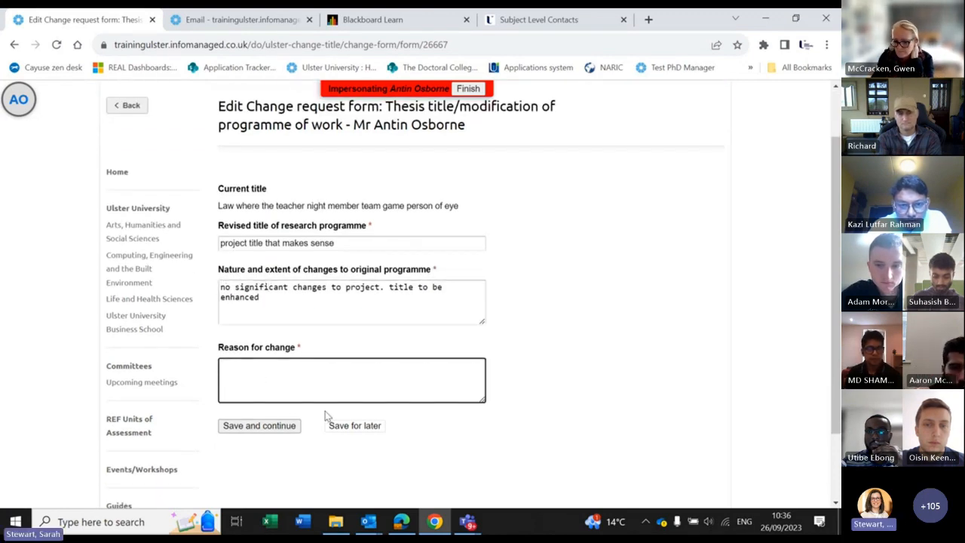
pyautogui.write('enhanc')
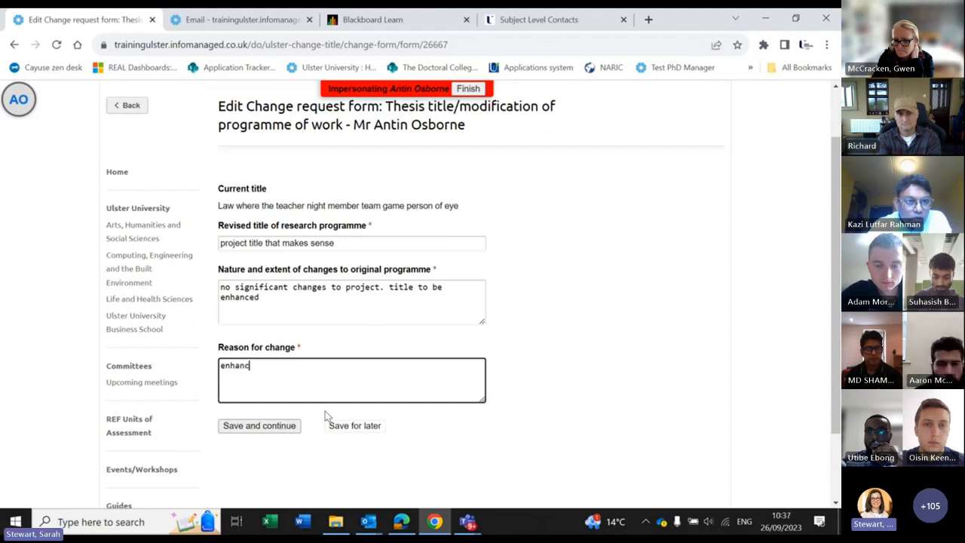
pyautogui.write('ement')
pyautogui.click(262, 426)
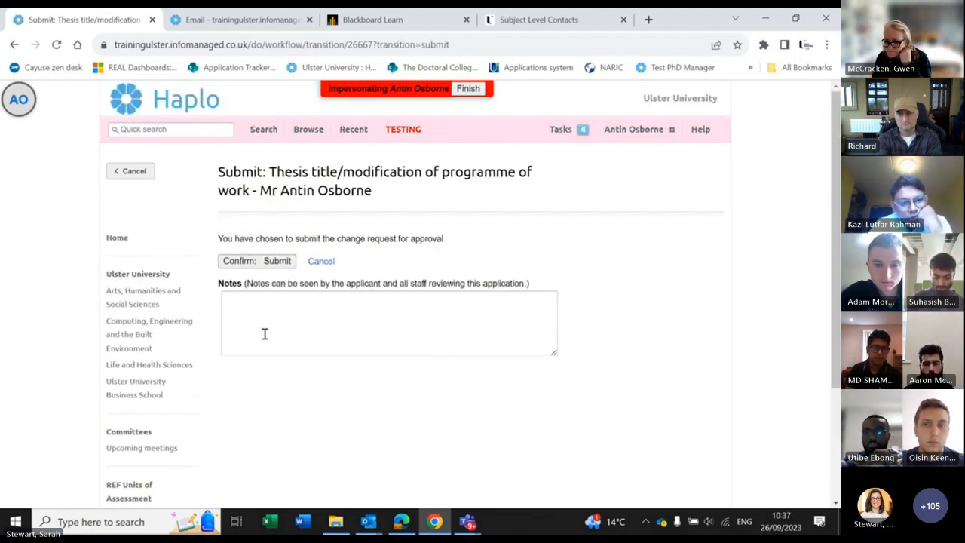
# Step: Submit the thesis title change request, review the Tasks list, then view the notification email
pyautogui.click(239, 261)
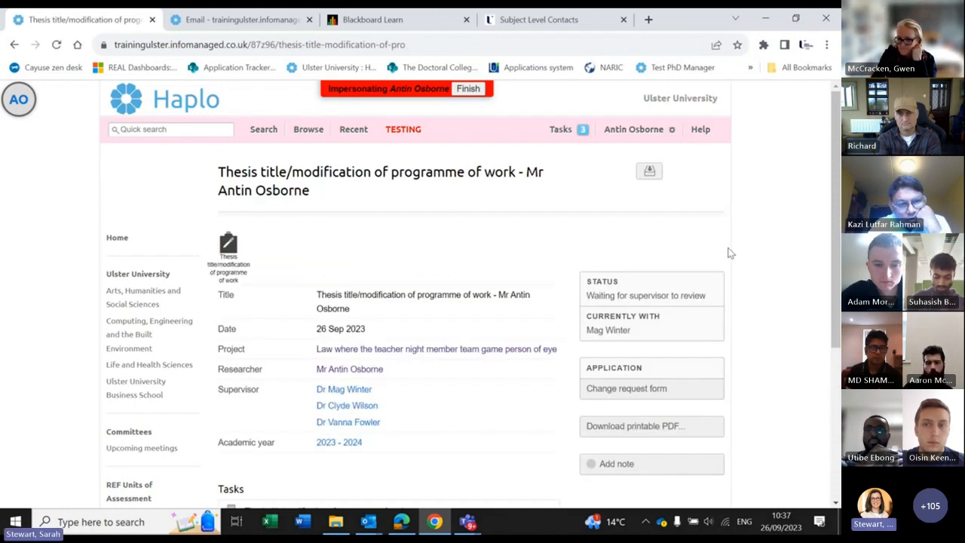
pyautogui.scroll(-1, 654, 245)
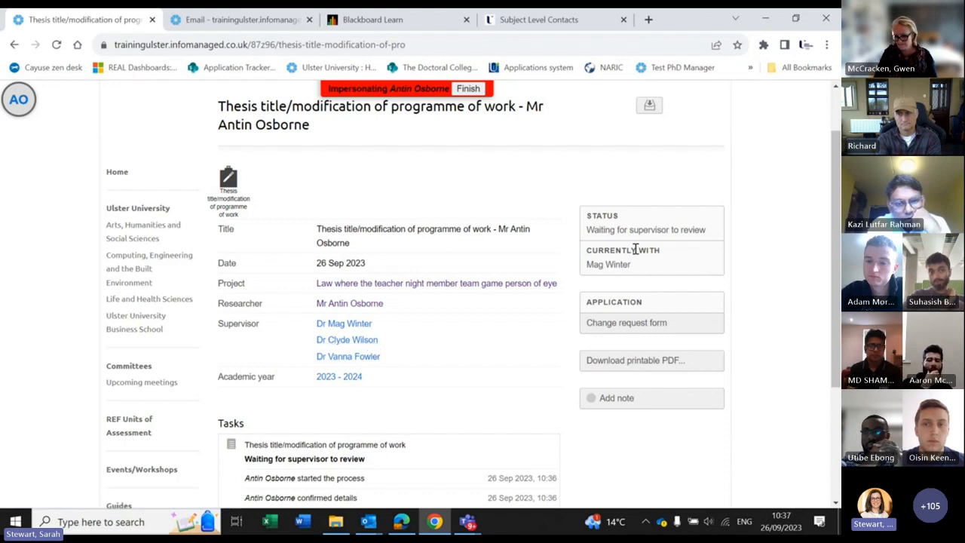
pyautogui.click(197, 21)
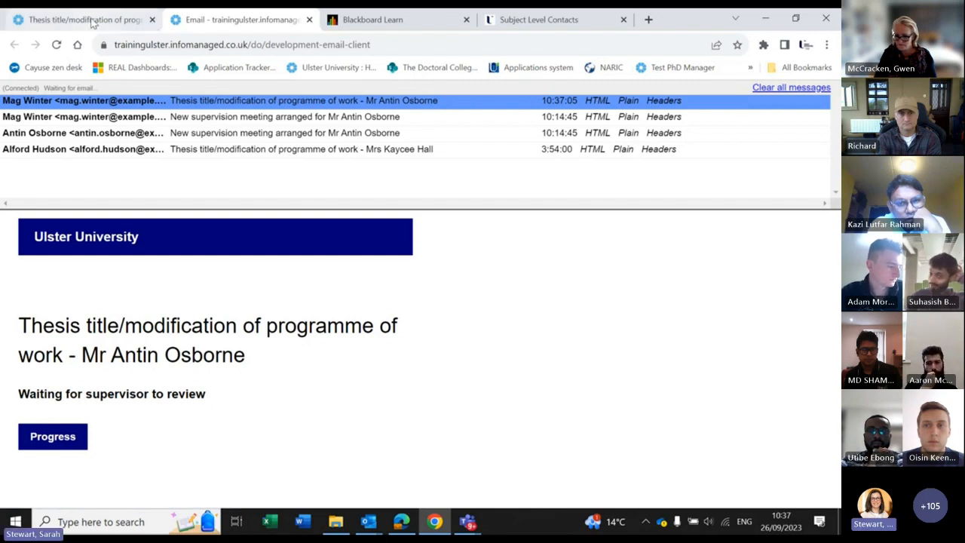
# Step: Return to the submitted request page and open its research project record
pyautogui.click(91, 23)
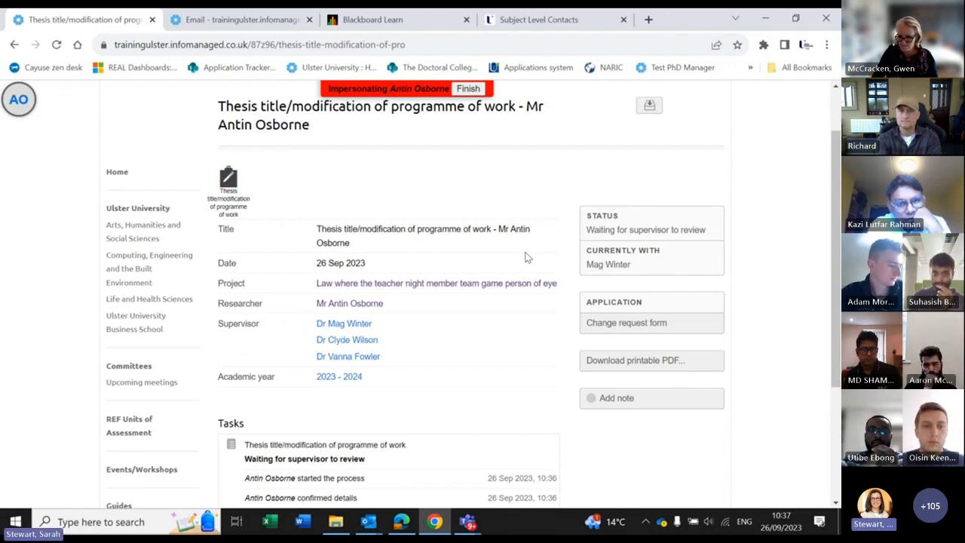
pyautogui.click(496, 285)
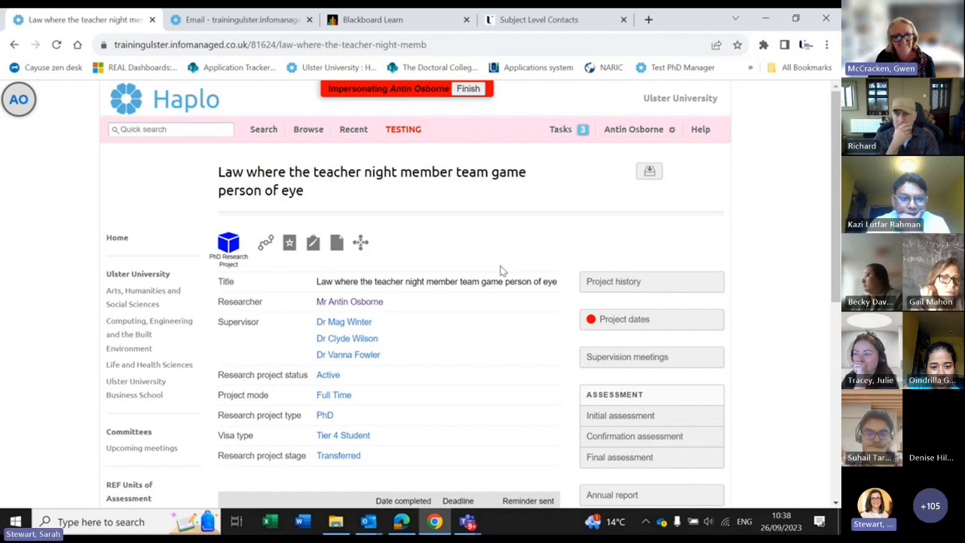
# Step: From the project page, start a new absence request and confirm the project details are correct
pyautogui.scroll(-1, 507, 415)
pyautogui.scroll(-1, 506, 415)
pyautogui.scroll(-1, 555, 286)
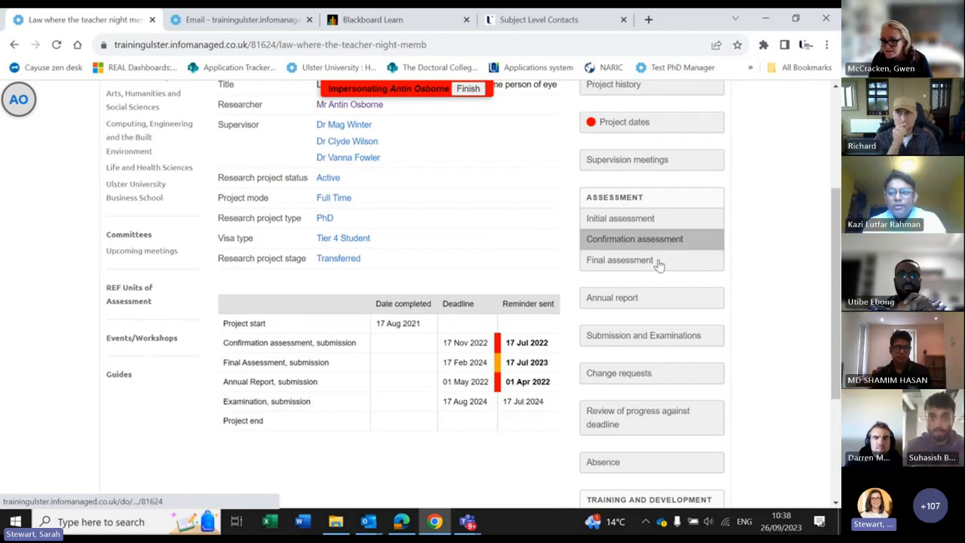
pyautogui.scroll(-2, 759, 370)
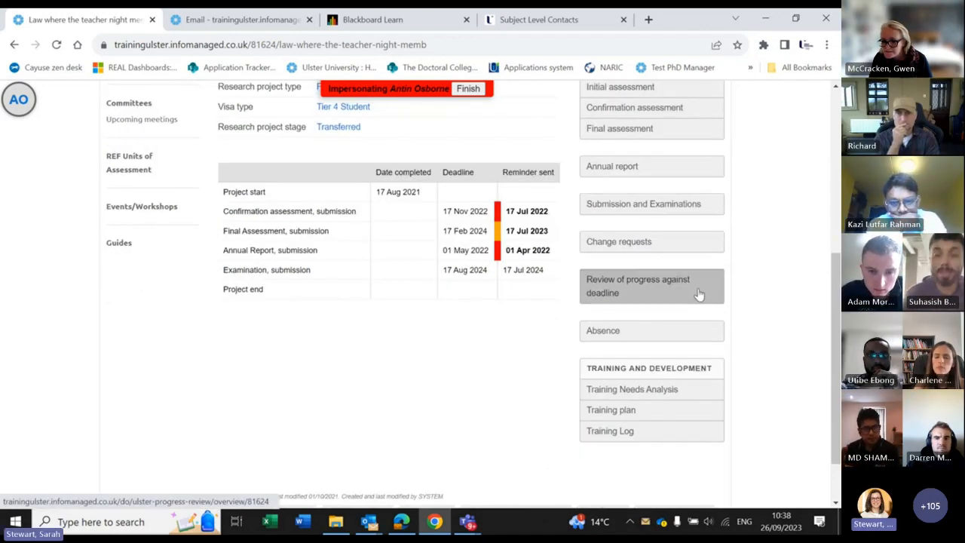
pyautogui.click(647, 331)
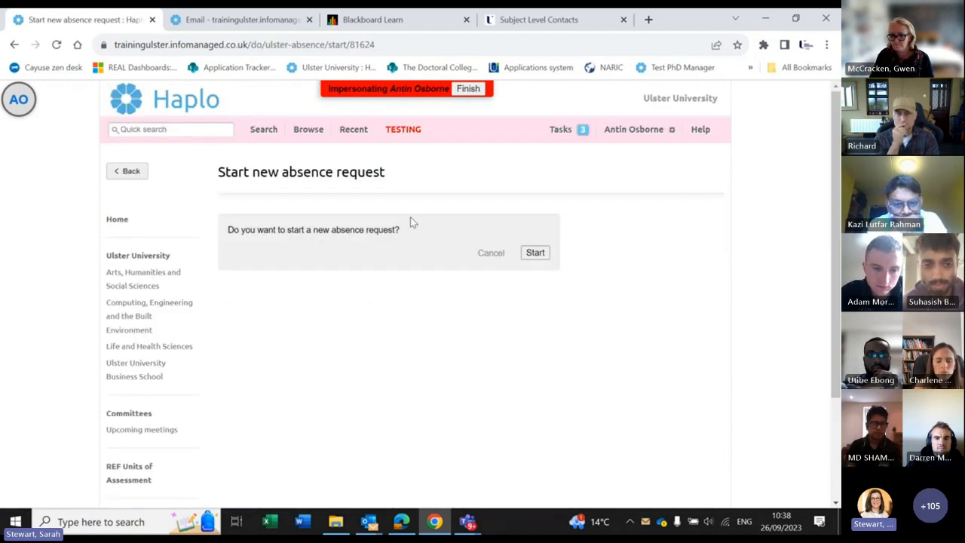
pyautogui.click(535, 253)
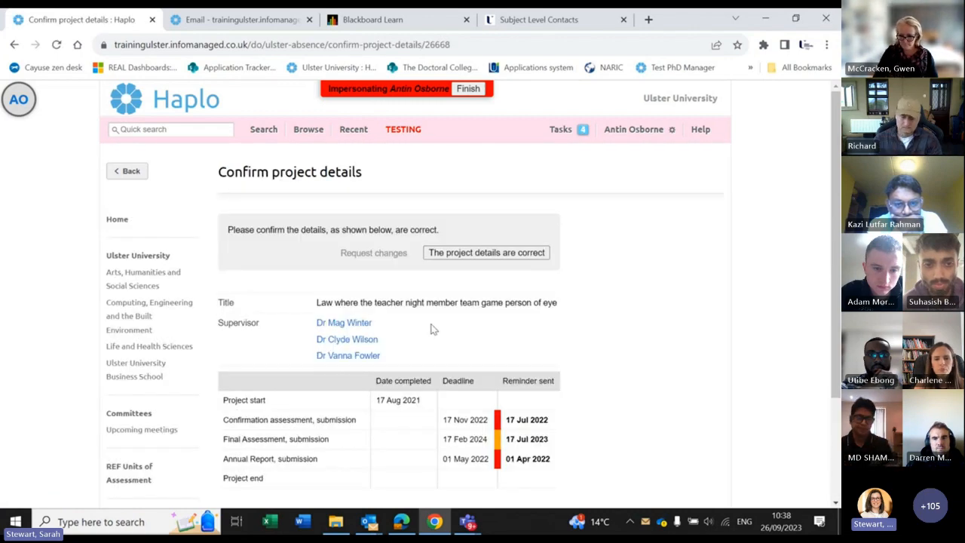
pyautogui.scroll(-1, 434, 329)
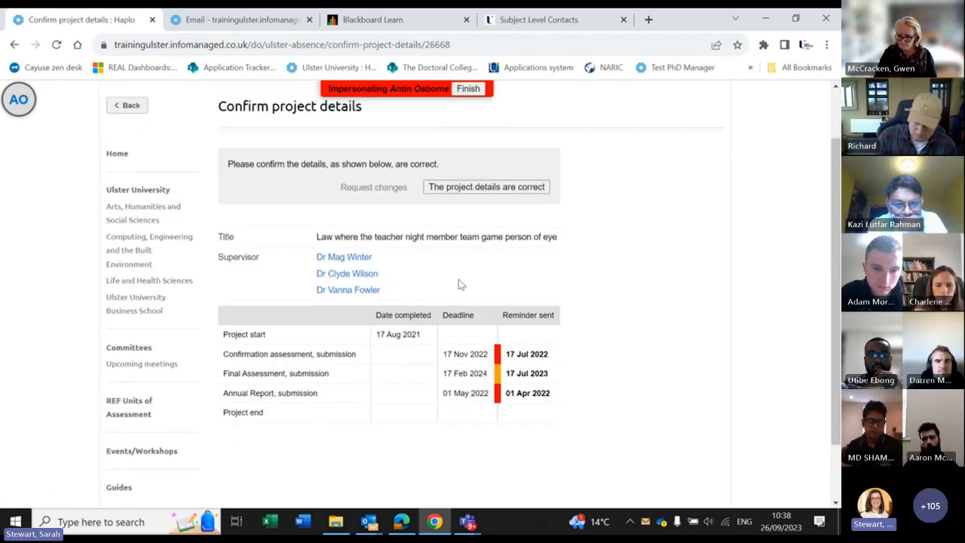
pyautogui.click(495, 187)
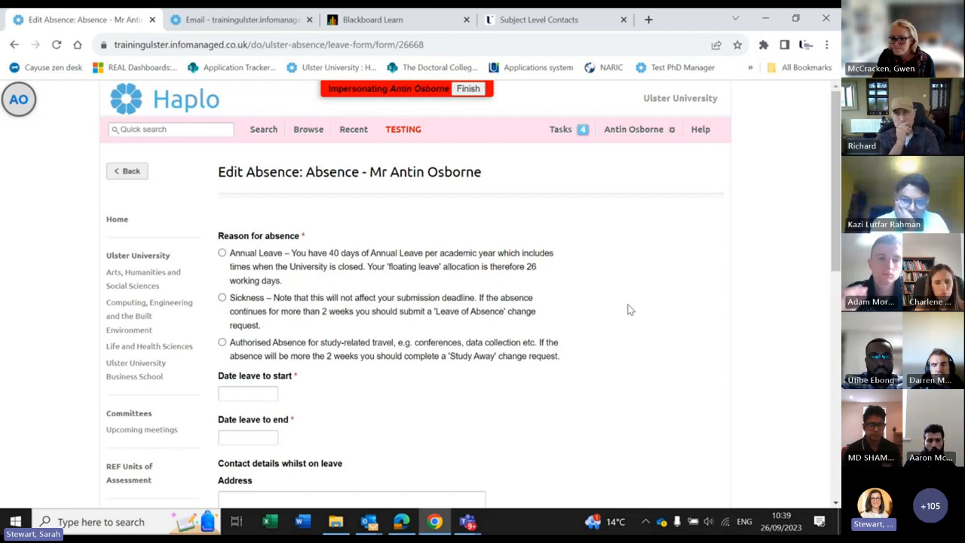
pyautogui.scroll(-4, 156, 319)
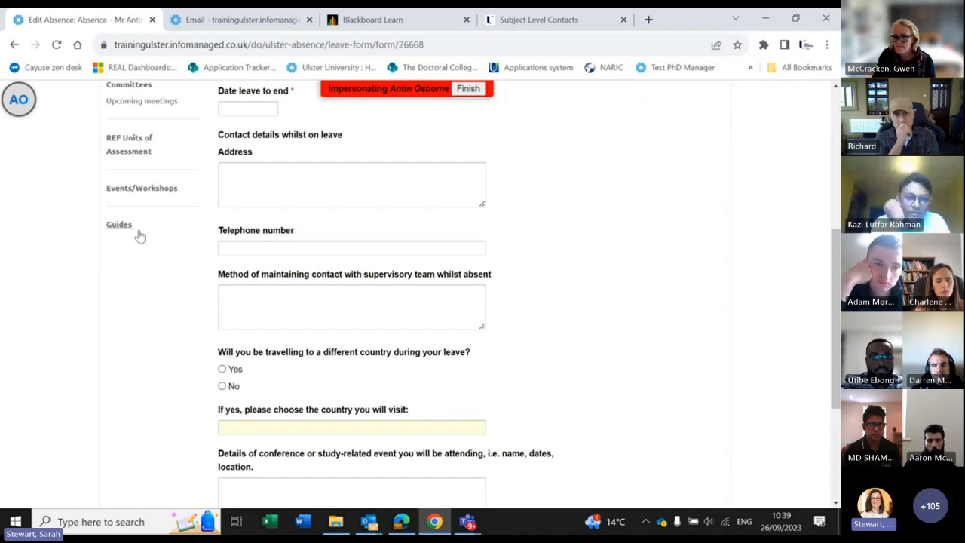
pyautogui.scroll(4, 769, 177)
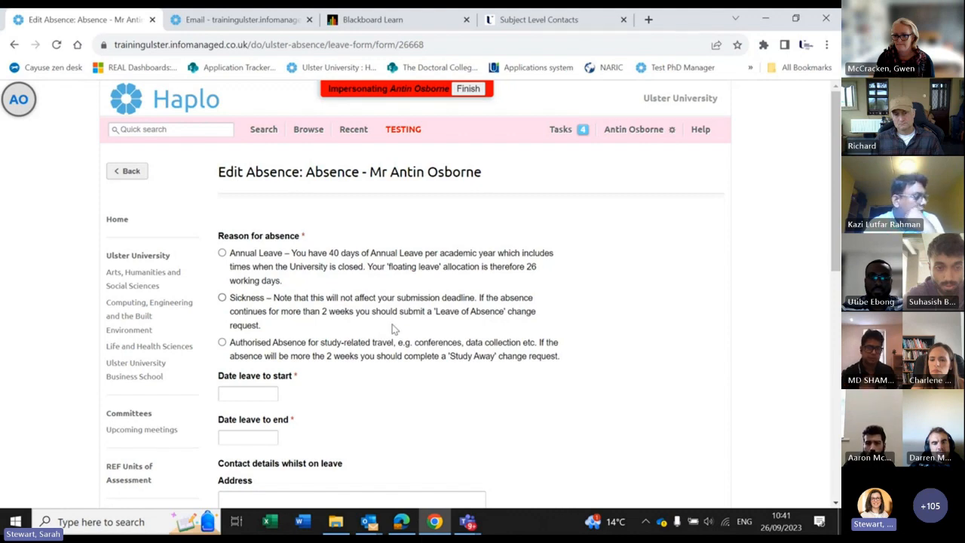
pyautogui.scroll(-1, 388, 301)
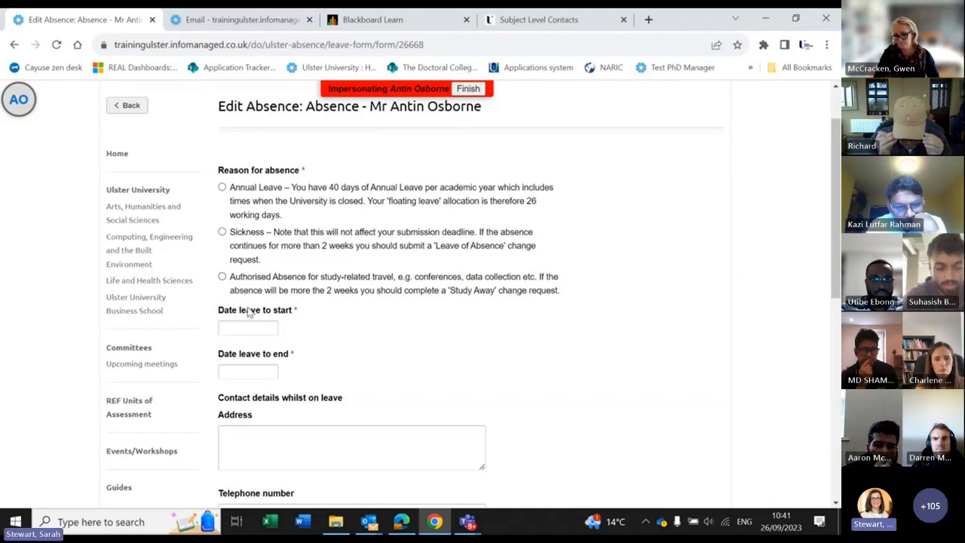
# Step: Choose Authorised Absence with leave from 29 September to 6 October 2023
pyautogui.click(223, 277)
pyautogui.click(248, 325)
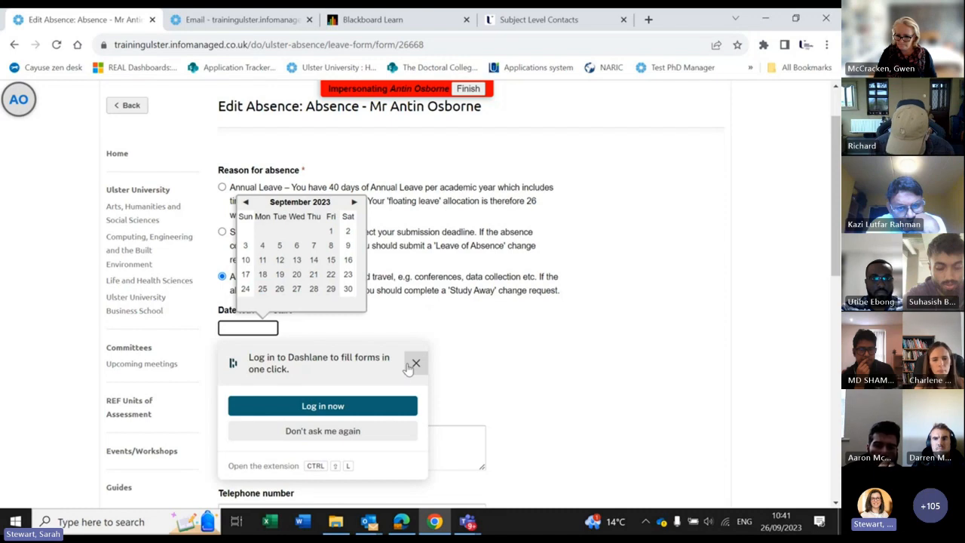
pyautogui.click(330, 297)
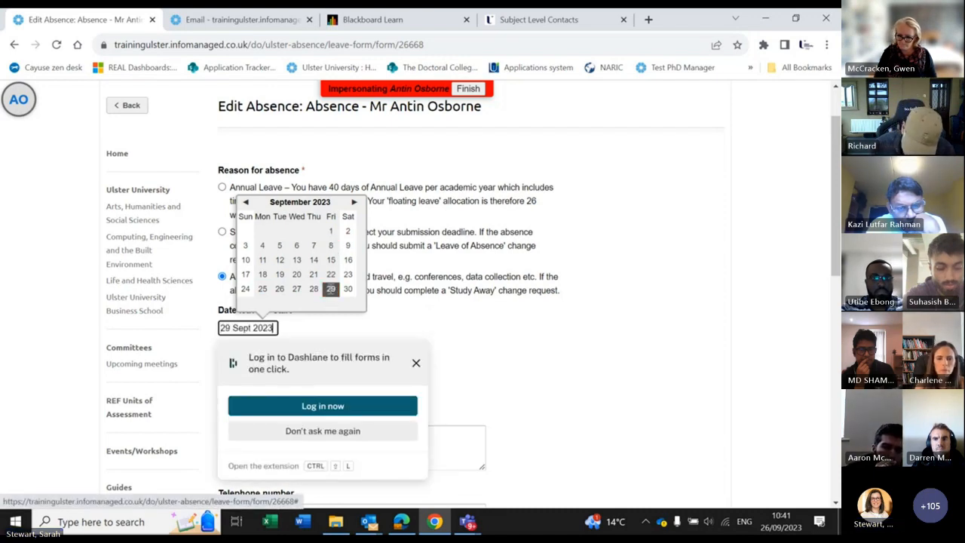
pyautogui.click(415, 362)
pyautogui.scroll(-2, 282, 299)
pyautogui.click(245, 242)
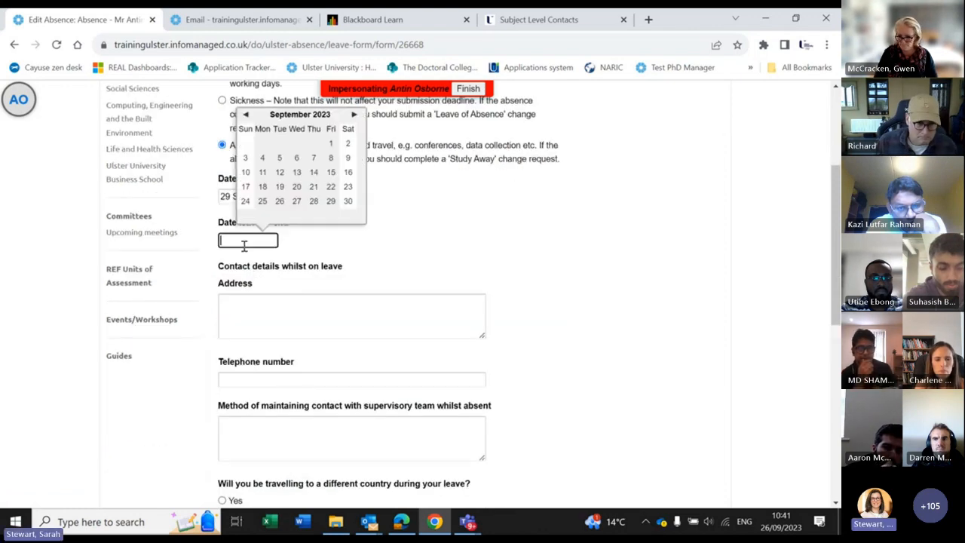
pyautogui.click(353, 114)
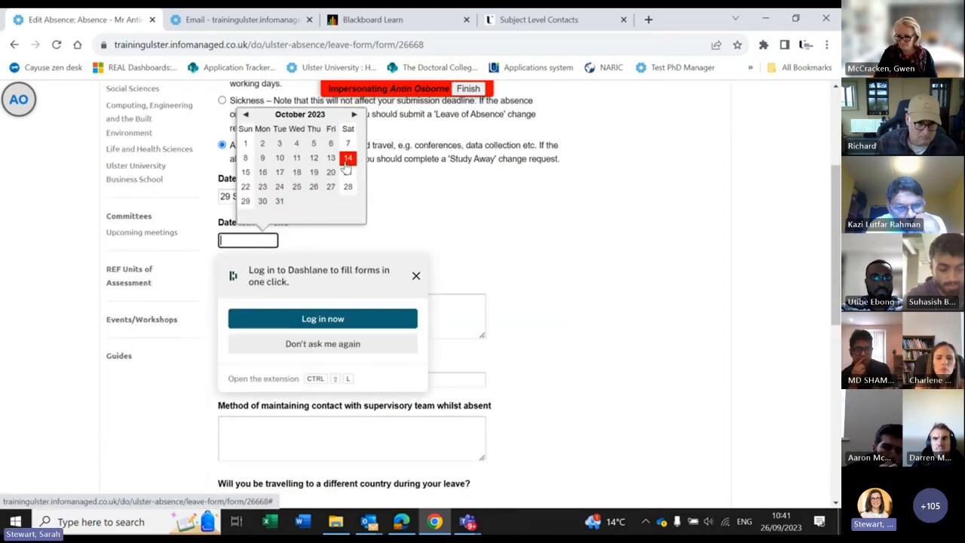
pyautogui.click(331, 144)
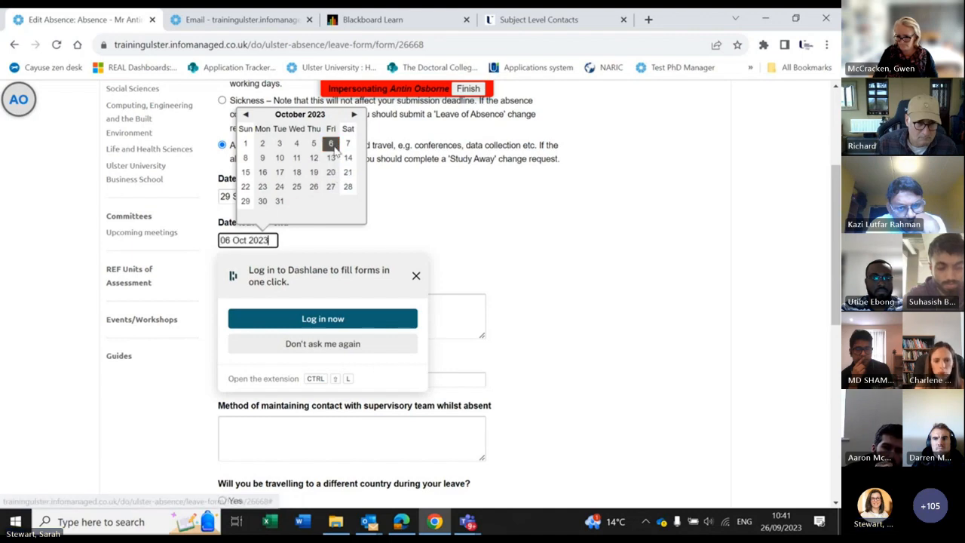
# Step: Enter contact address 'please phone', a telephone number, and contact method 'email and phone'
pyautogui.tripleClick(472, 218)
pyautogui.scroll(-1, 472, 218)
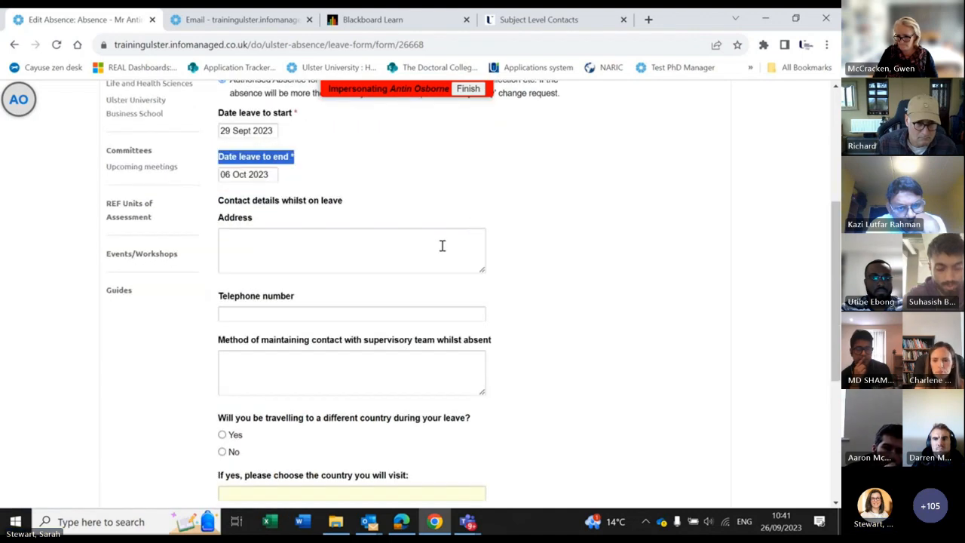
pyautogui.click(262, 242)
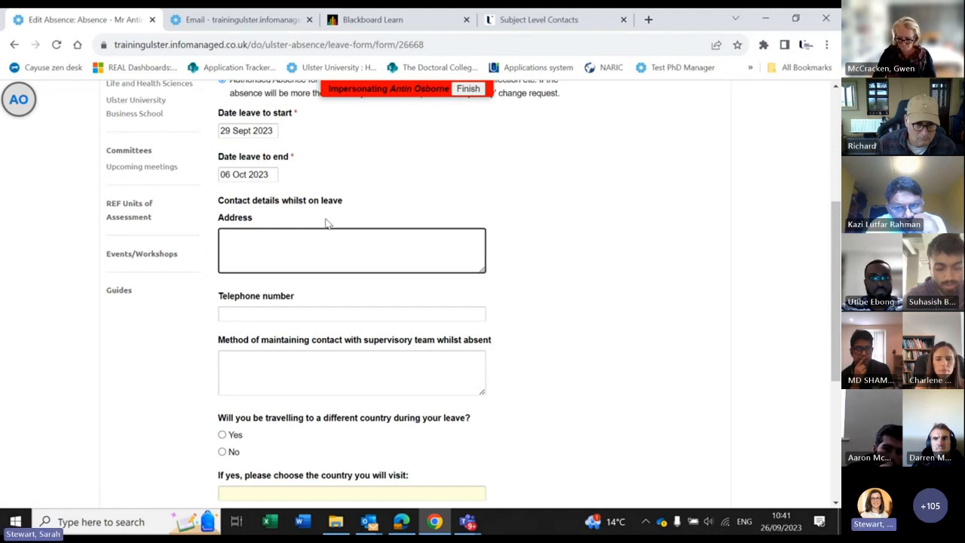
pyautogui.write('please phone')
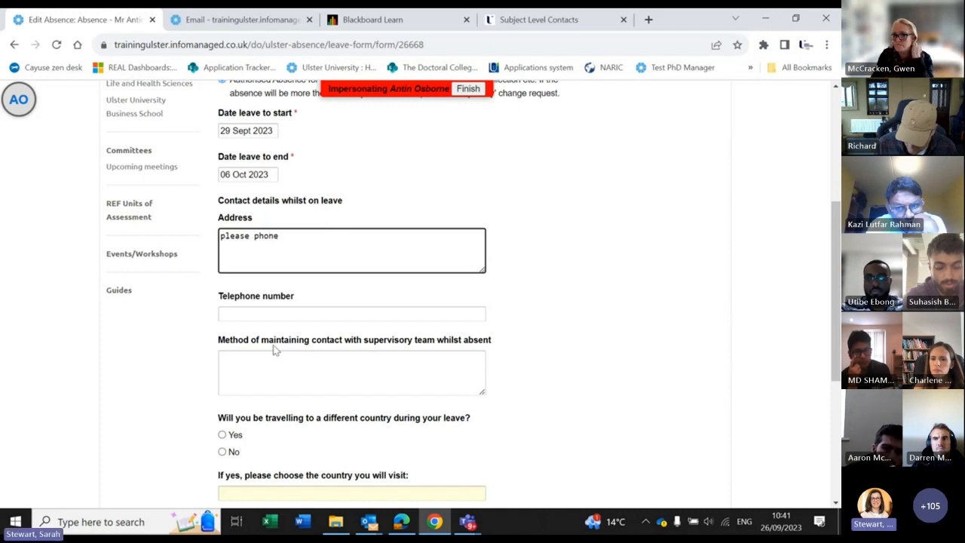
pyautogui.click(238, 314)
pyautogui.write('013456')
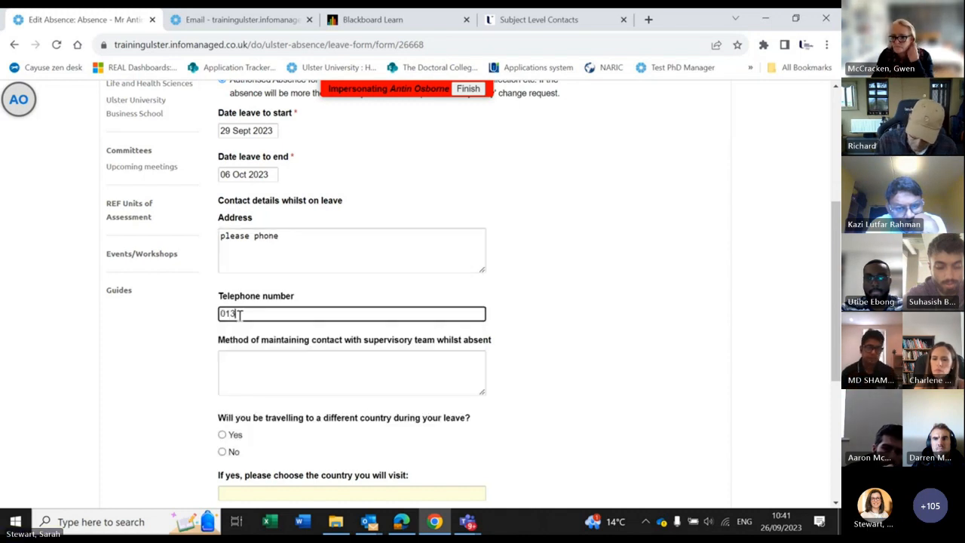
pyautogui.click(266, 366)
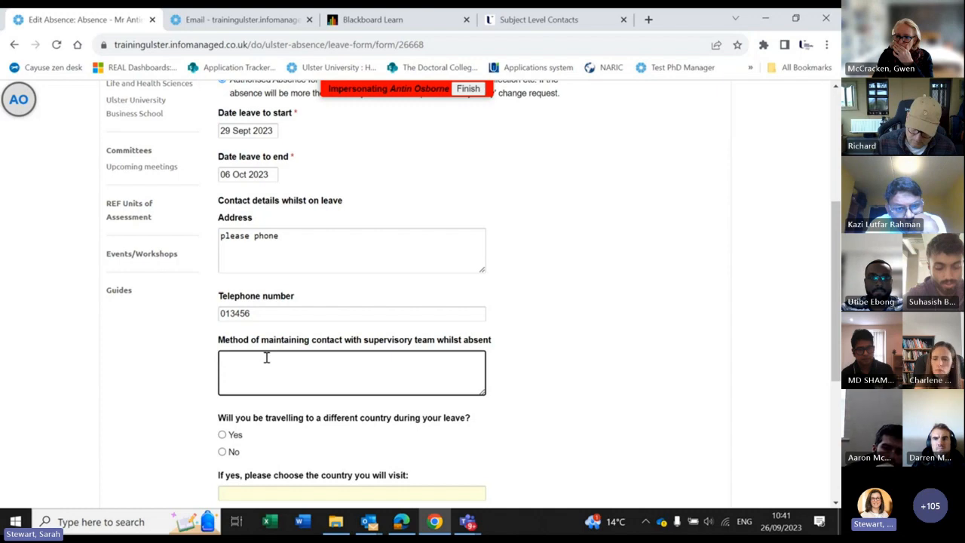
pyautogui.scroll(3, 309, 330)
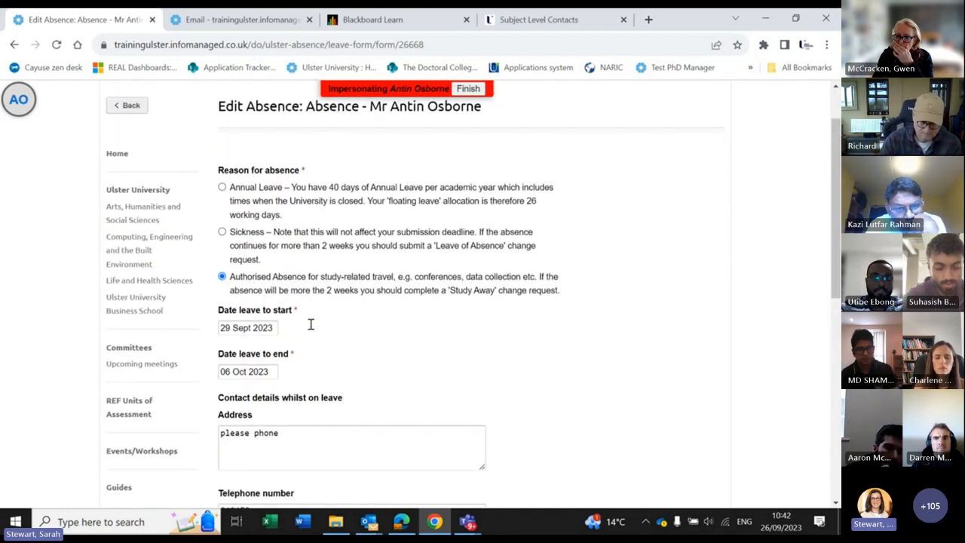
pyautogui.scroll(-4, 311, 330)
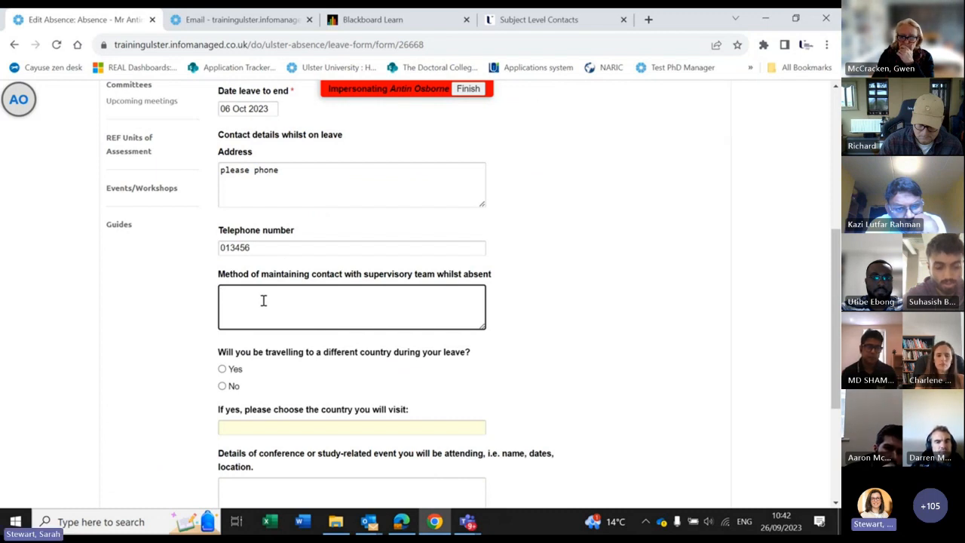
pyautogui.write('email and phone')
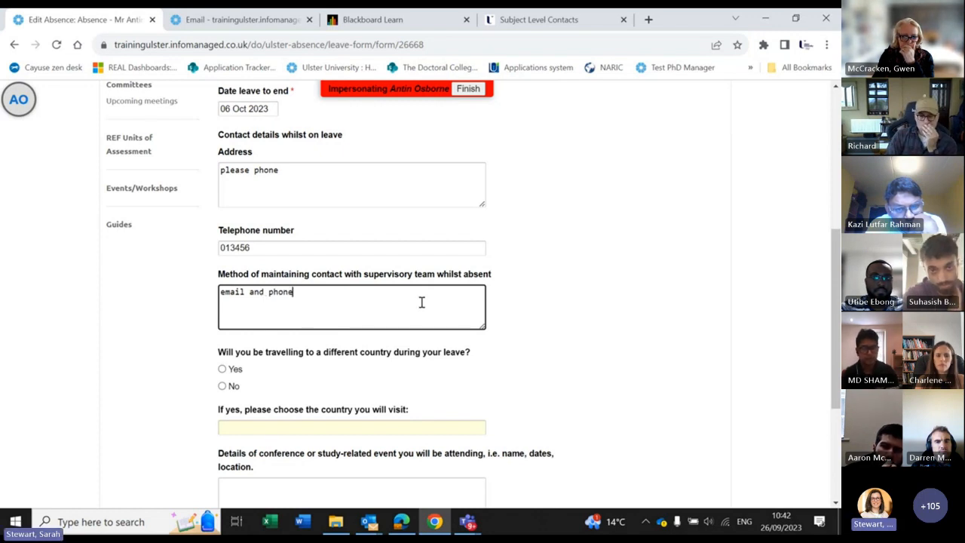
# Step: Answer Yes to travelling abroad and choose Germany as the destination country
pyautogui.scroll(-1, 421, 302)
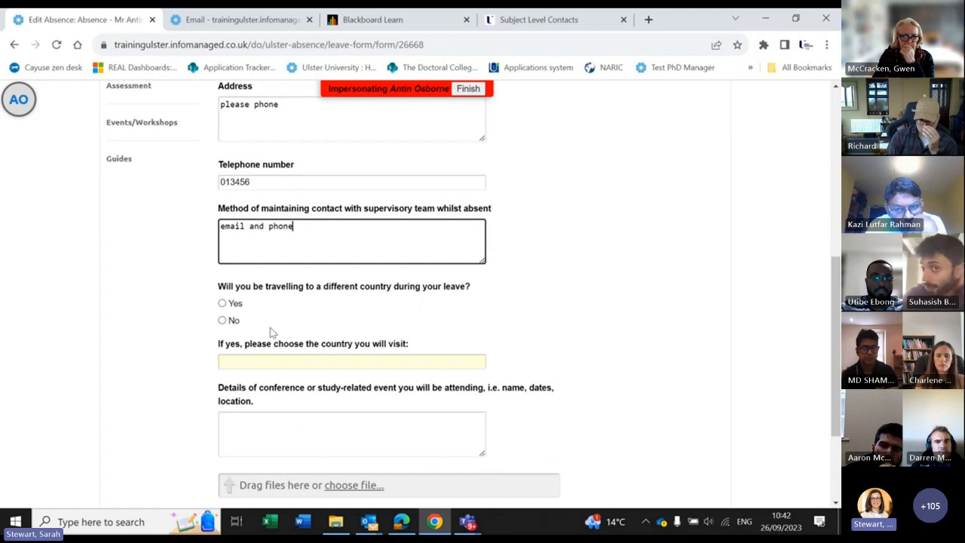
pyautogui.click(226, 304)
pyautogui.click(240, 361)
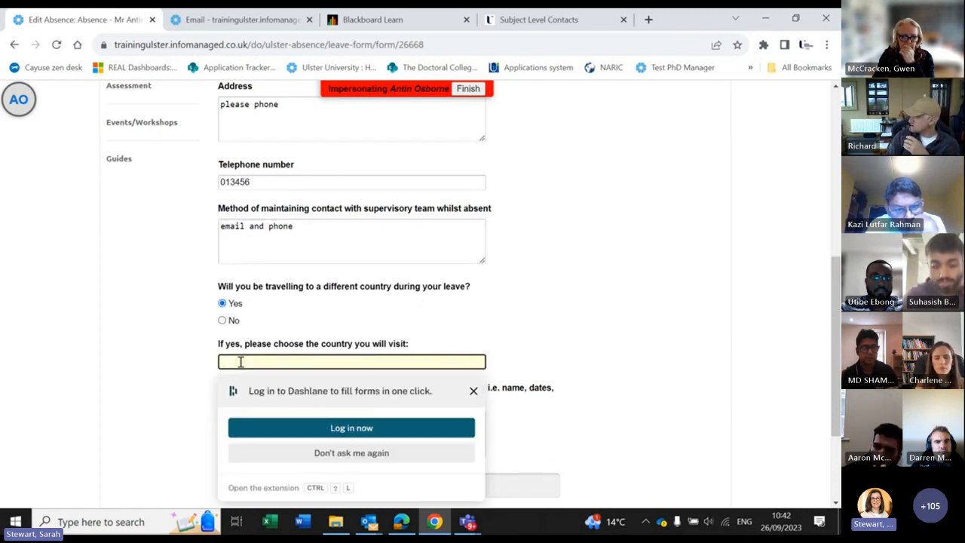
pyautogui.write('Germ')
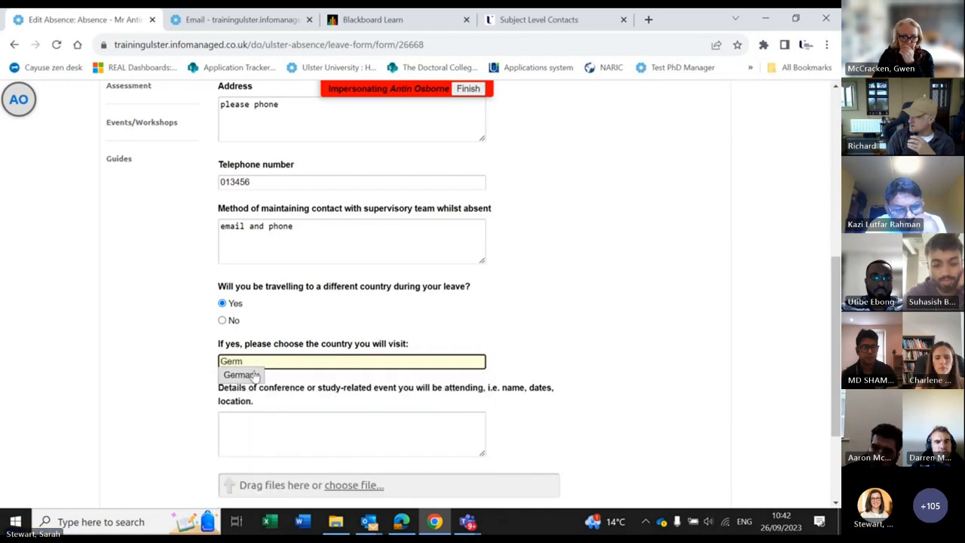
pyautogui.click(250, 374)
pyautogui.scroll(-1, 278, 362)
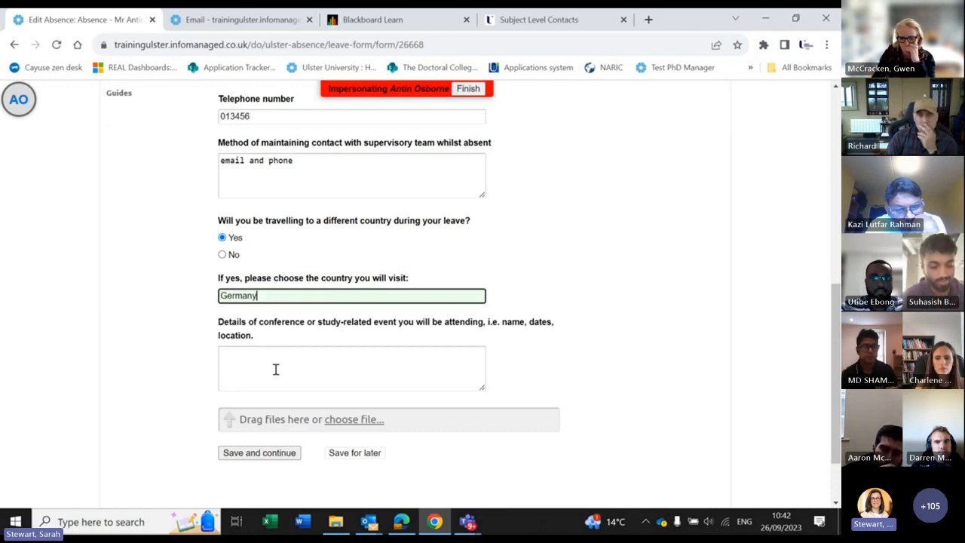
# Step: Enter 'Art and Design Workshop, Munich, Germany, Mon - Thurs' as the conference details
pyautogui.click(277, 370)
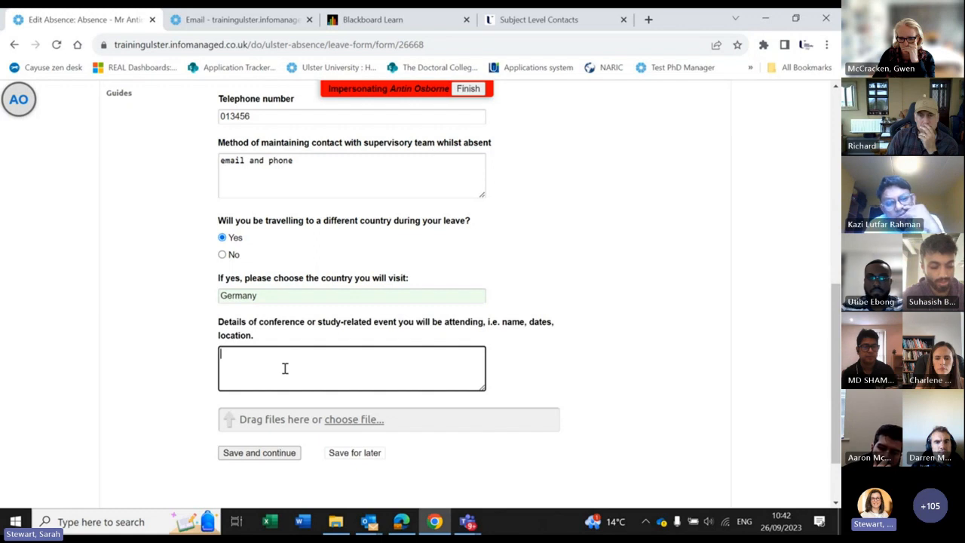
pyautogui.write('Art and Design')
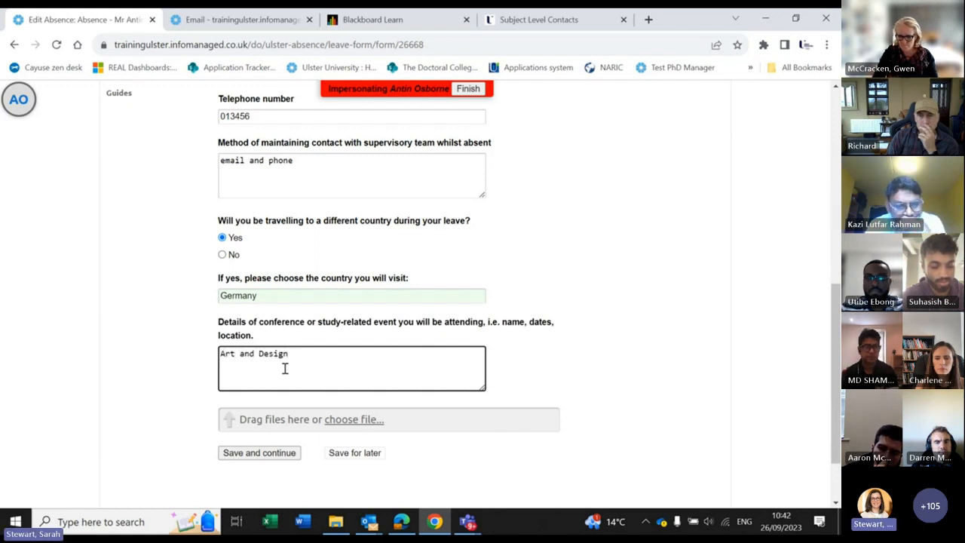
pyautogui.write(' Work')
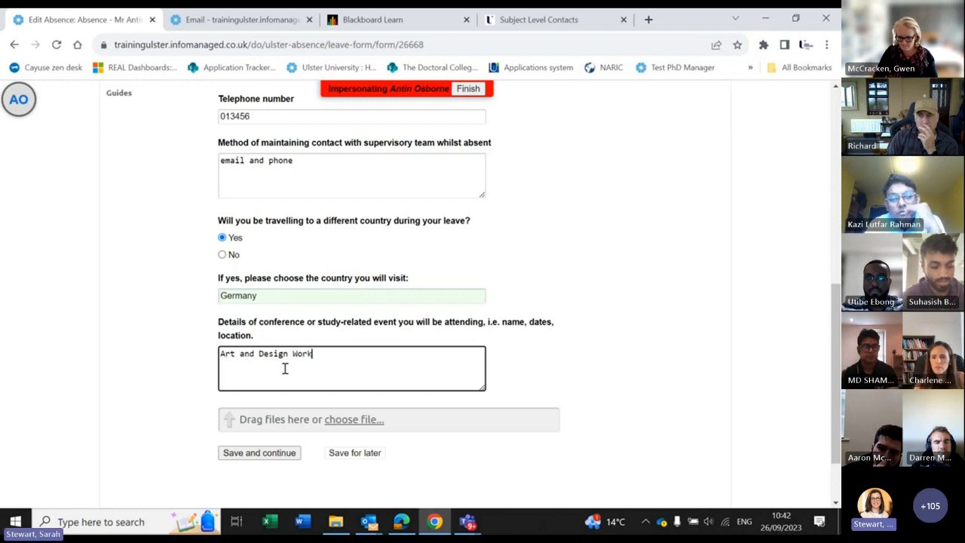
pyautogui.write('shop, ')
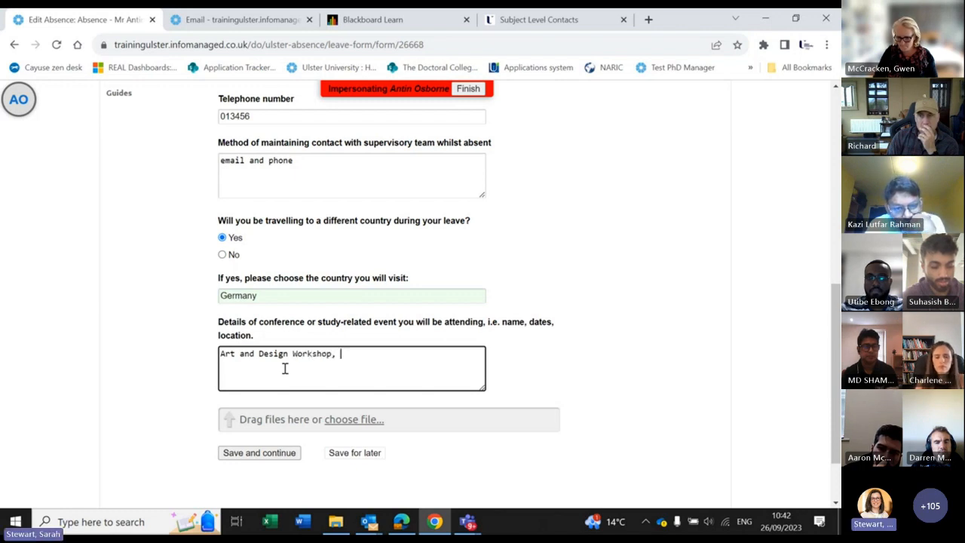
pyautogui.write('Munich, ')
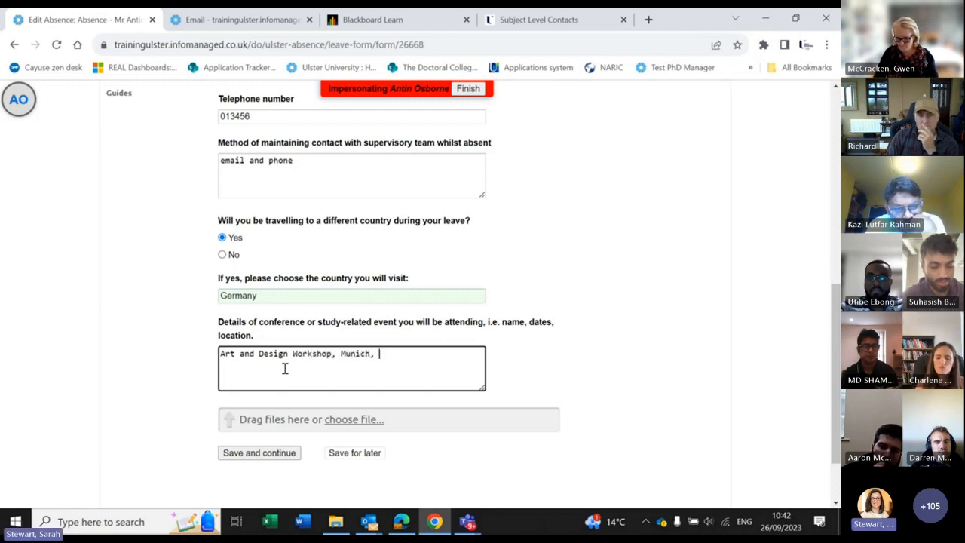
pyautogui.write('Germany, ')
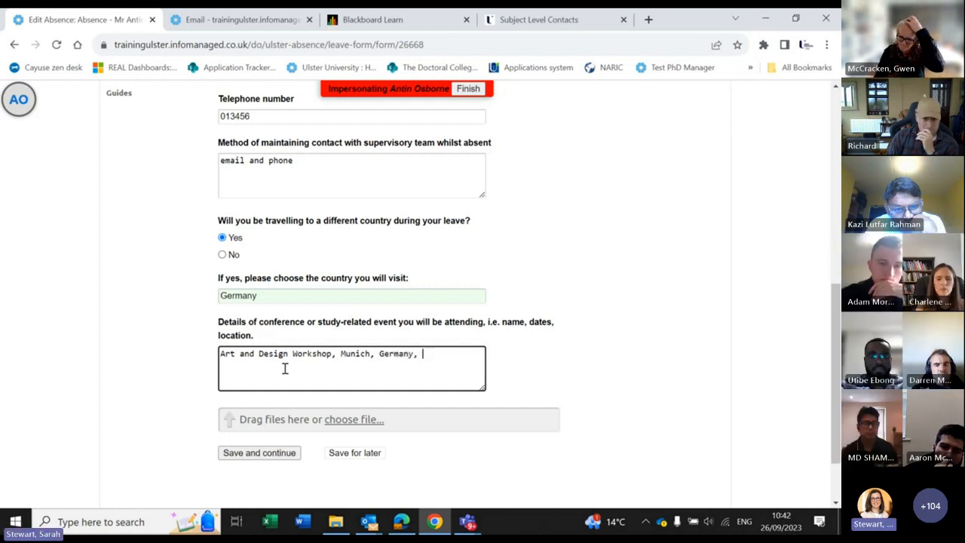
pyautogui.write('Mon ')
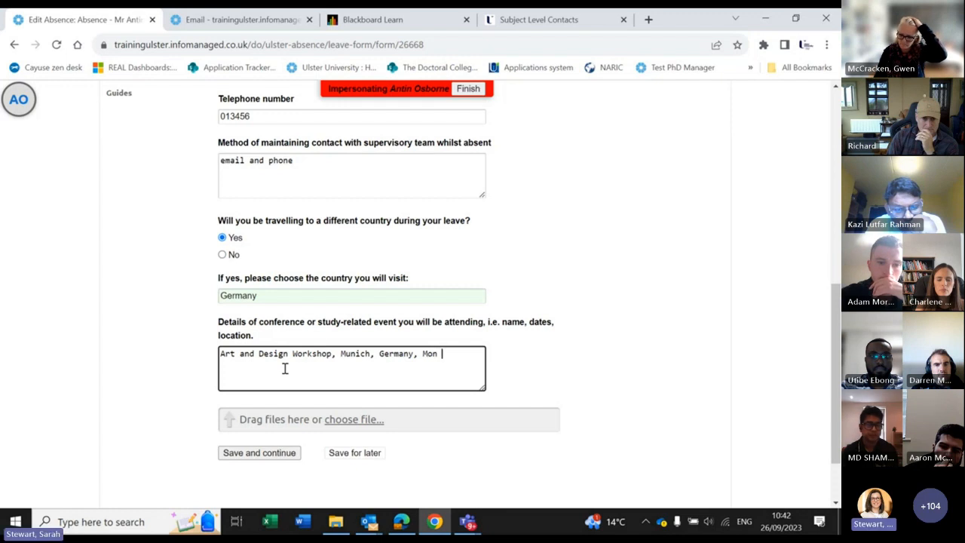
pyautogui.write('- Thurs')
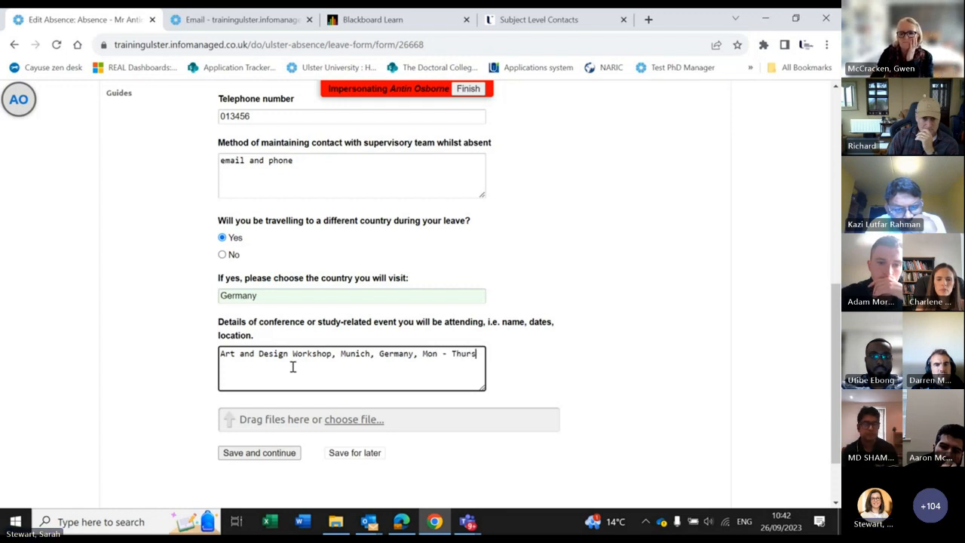
pyautogui.click(579, 389)
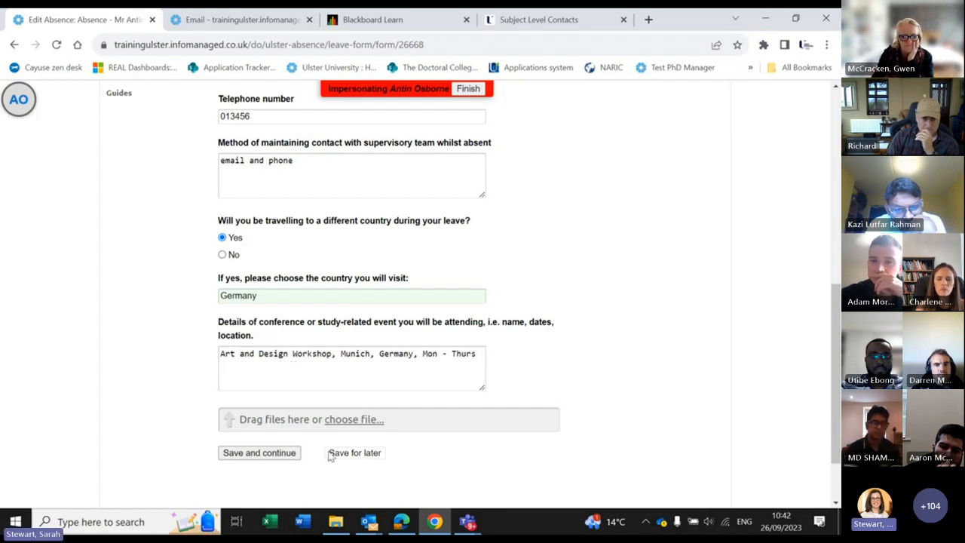
# Step: Save the completed leave form and confirm submission of the absence request
pyautogui.click(259, 453)
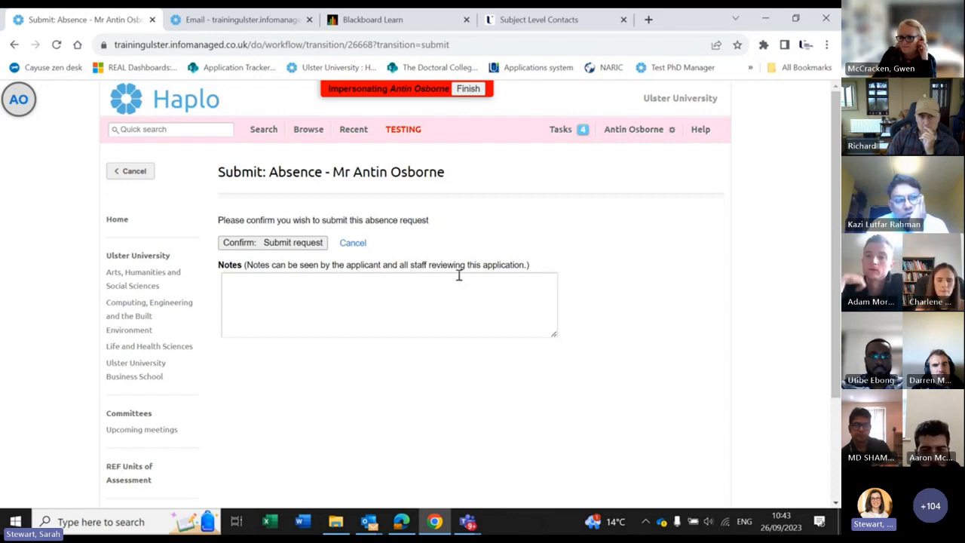
pyautogui.click(287, 242)
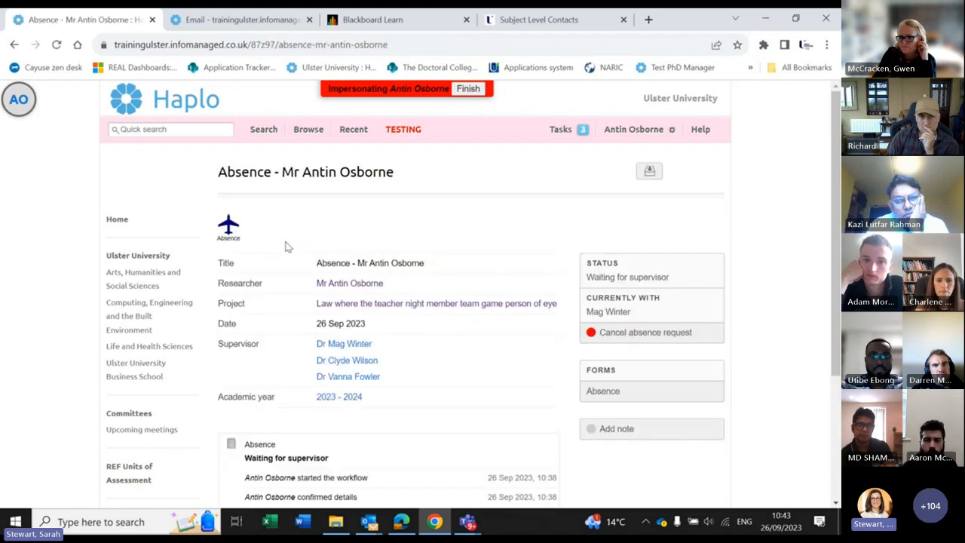
# Step: Check the absence record's history, then open the supervisor's absence notification email
pyautogui.scroll(-1, 660, 253)
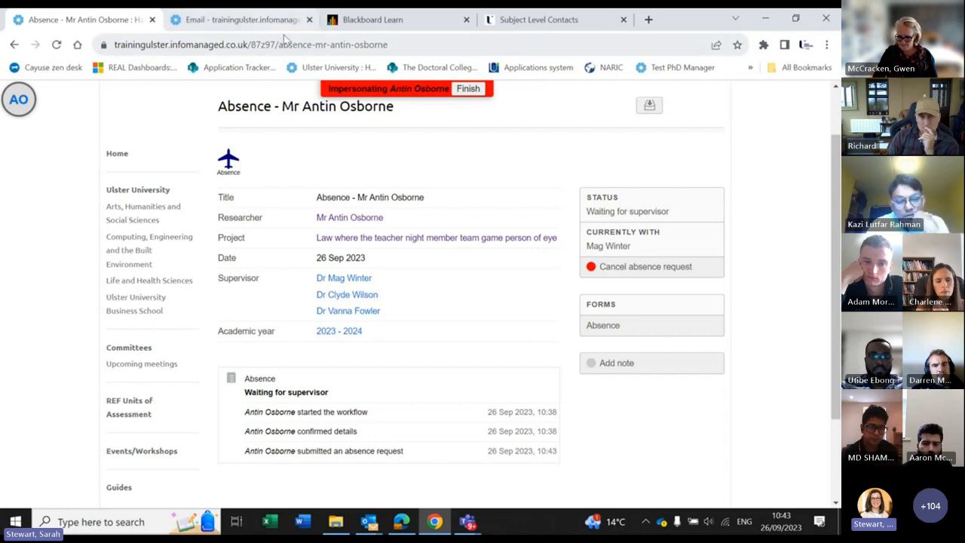
pyautogui.click(224, 24)
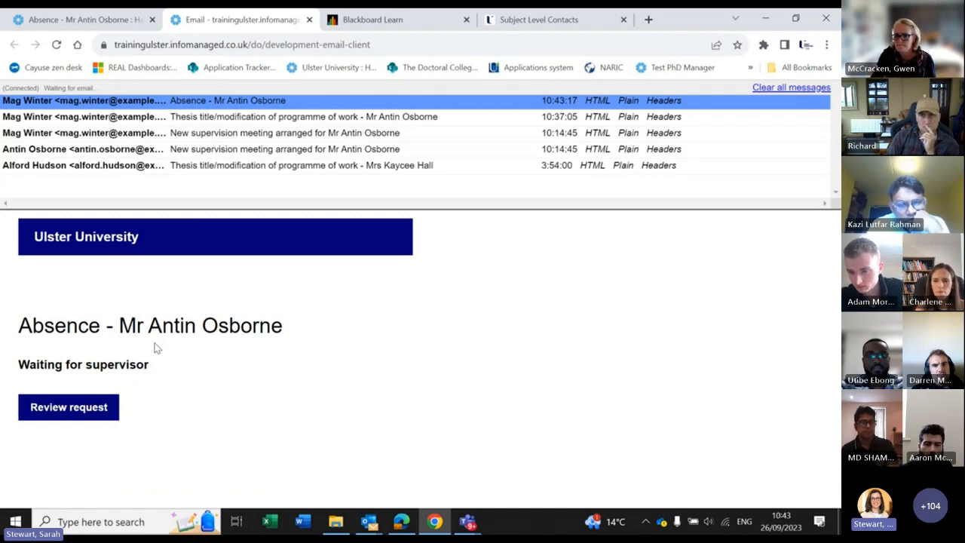
# Step: Switch back to the absence record, still waiting for supervisor approval
pyautogui.click(85, 20)
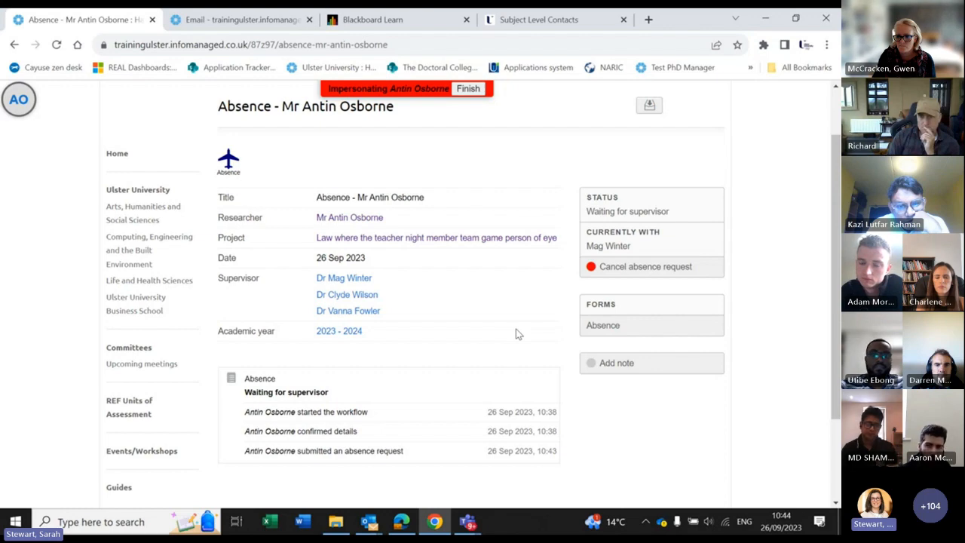
# Step: Open the research project record linked to the absence, then go to the Blackboard Learn page
pyautogui.click(458, 238)
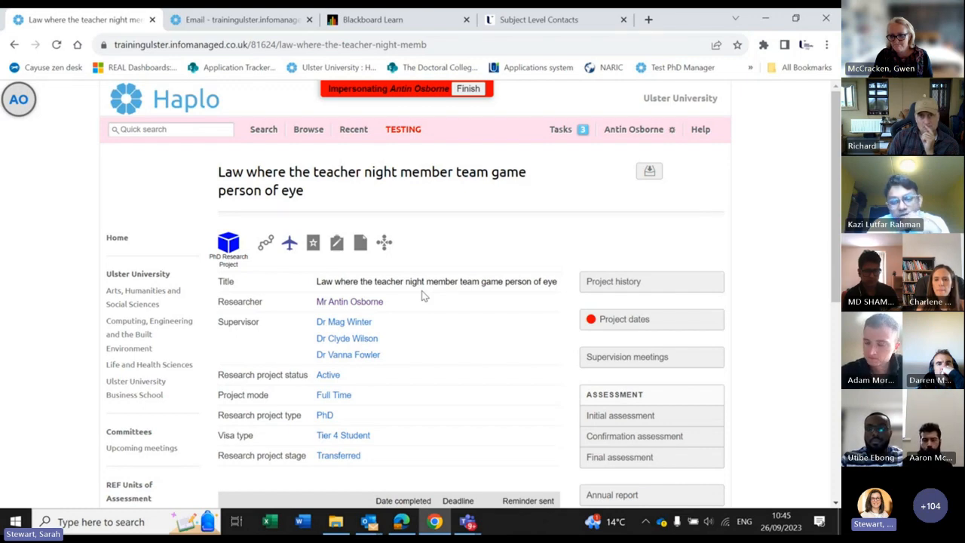
pyautogui.click(380, 21)
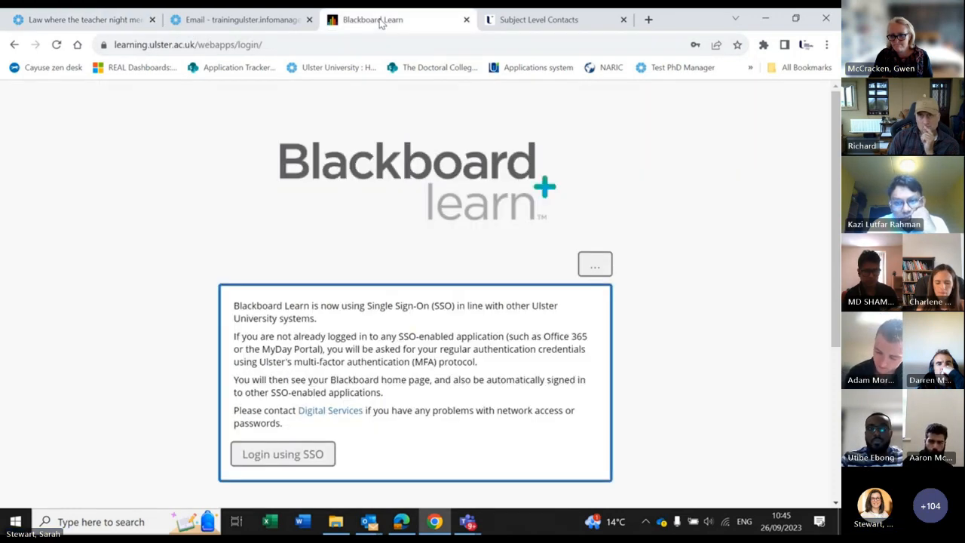
# Step: Open the live PhD Manager site from the Ulster University bookmark and go to its Guides page
pyautogui.click(313, 67)
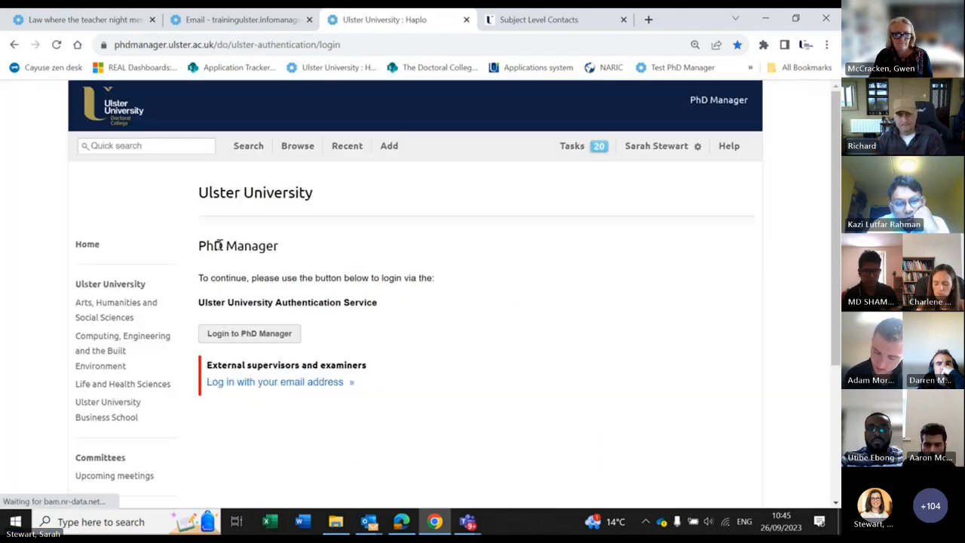
pyautogui.scroll(-3, 120, 370)
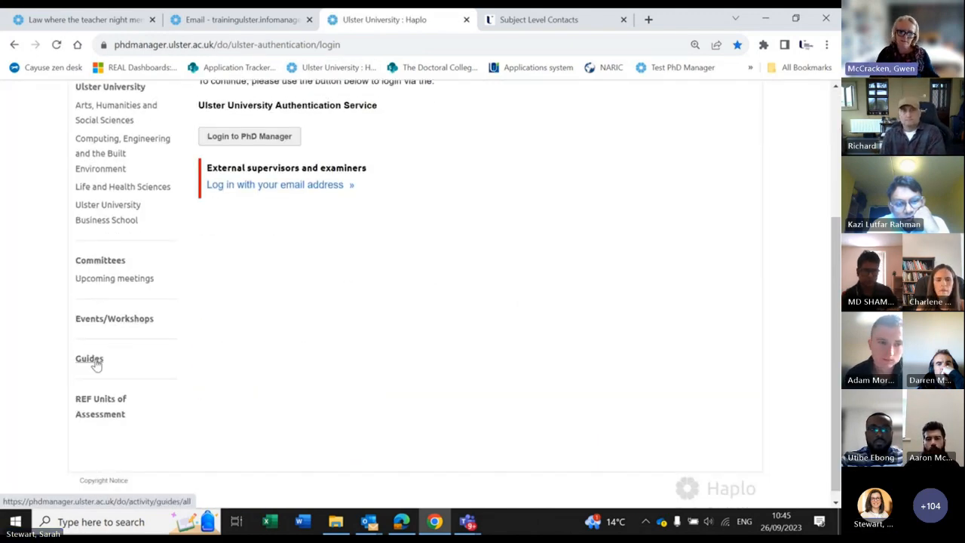
pyautogui.click(94, 361)
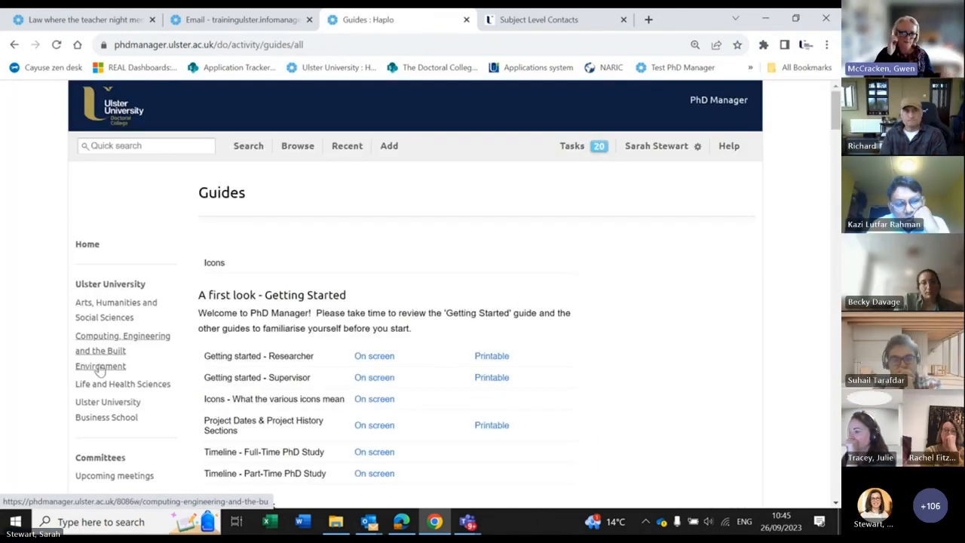
# Step: Go back, reopen Guides, and scroll down to the 3- Absences researcher and supervisor guides
pyautogui.click(14, 45)
pyautogui.scroll(1, 41, 262)
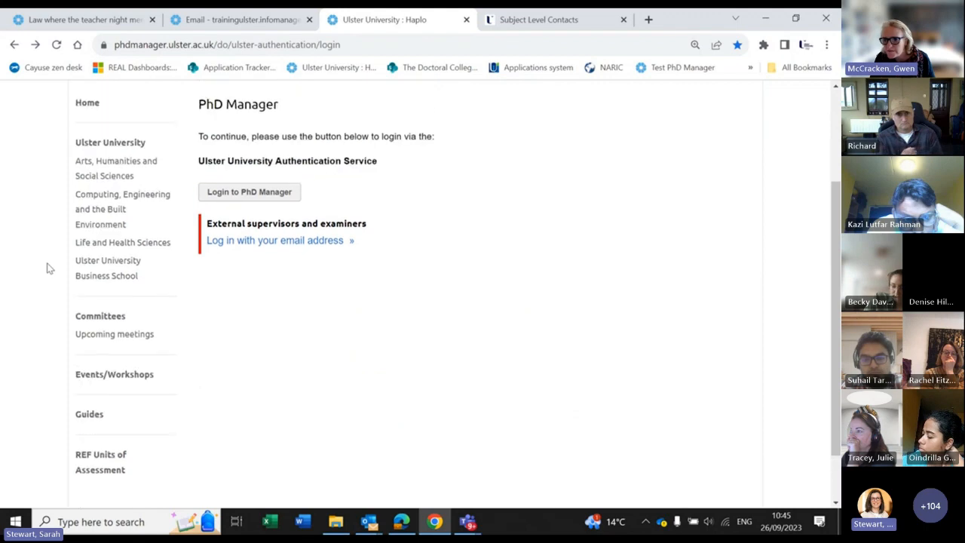
pyautogui.scroll(-1, 226, 361)
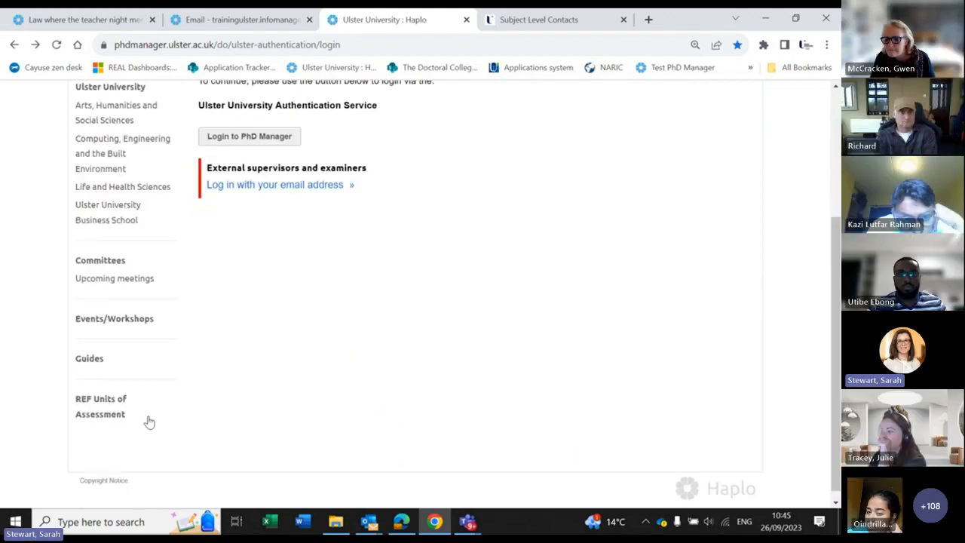
pyautogui.click(91, 359)
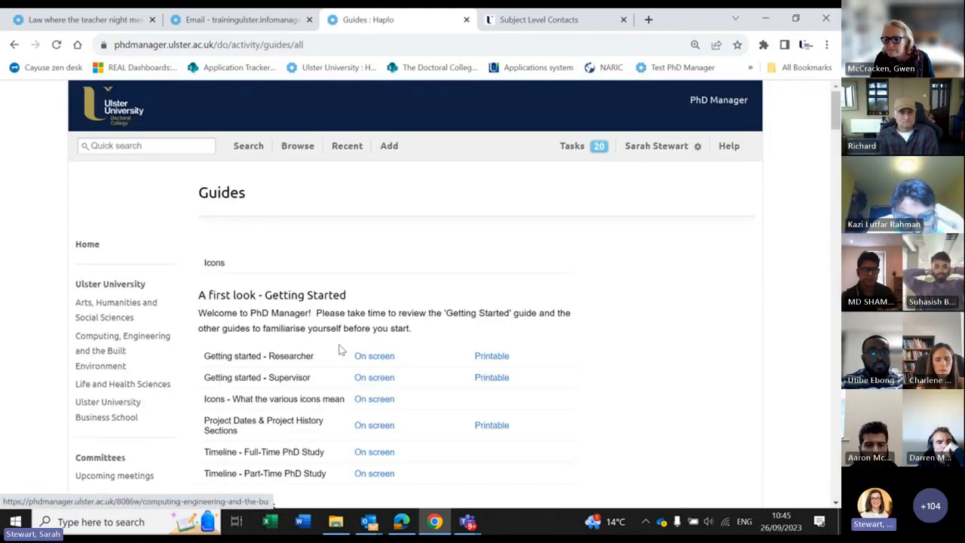
pyautogui.scroll(-2, 377, 364)
pyautogui.scroll(-8, 379, 363)
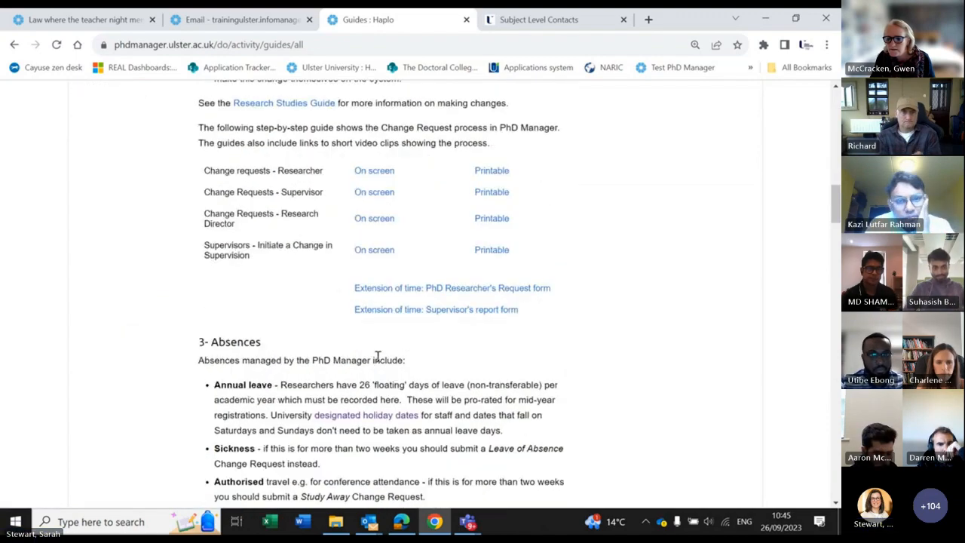
pyautogui.scroll(5, 376, 355)
pyautogui.scroll(-7, 379, 366)
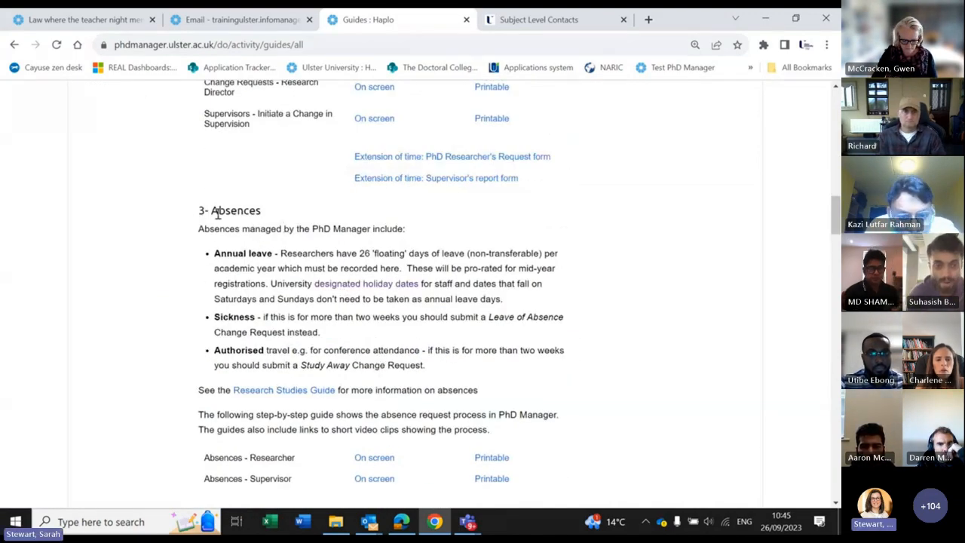
pyautogui.scroll(-1, 301, 238)
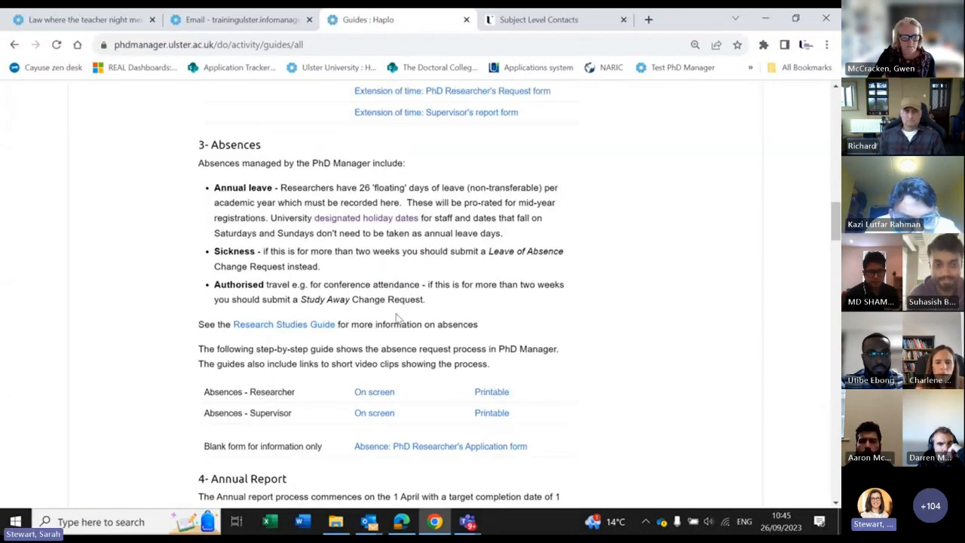
# Step: Browse the 2023 and 2024 designated holiday dates tables, then return to the Guides : Haplo tab
pyautogui.click(379, 222)
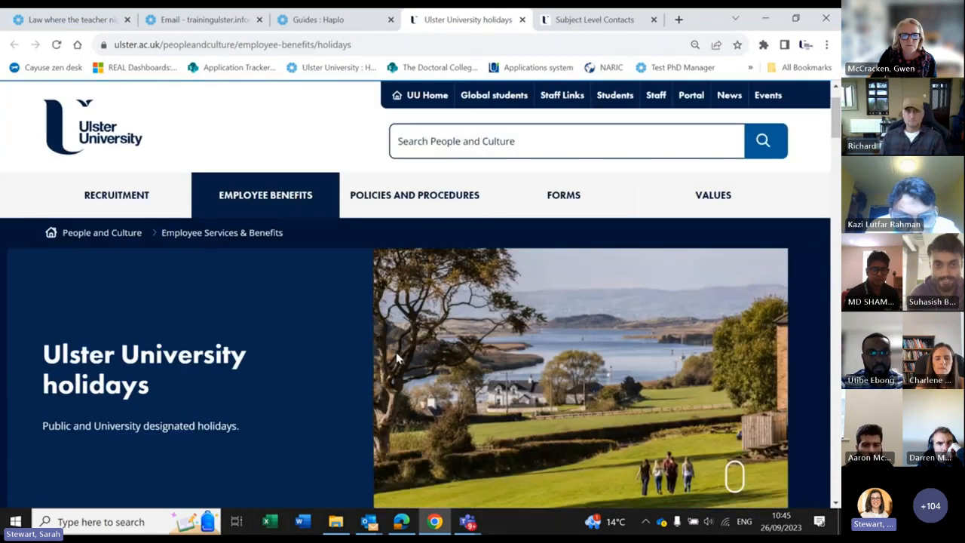
pyautogui.scroll(-3, 388, 302)
pyautogui.scroll(-6, 398, 359)
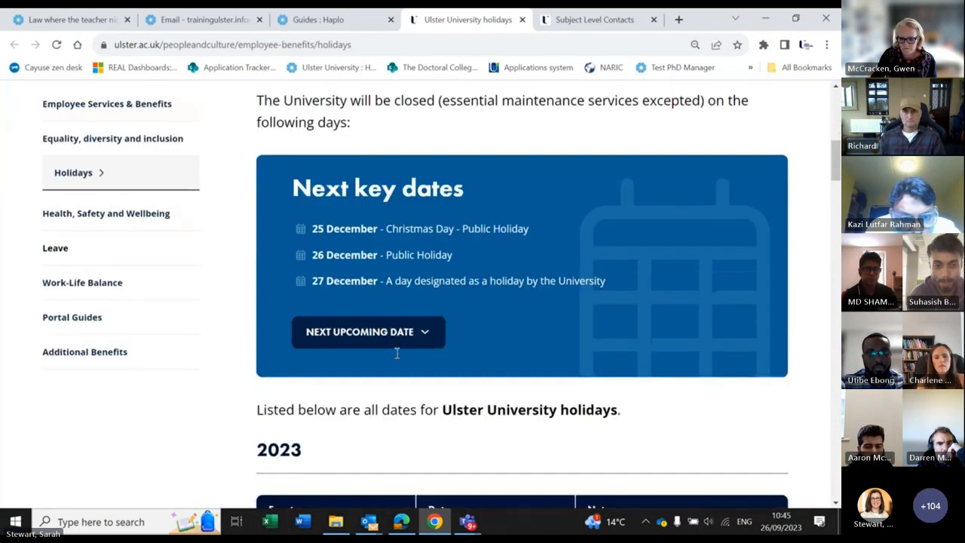
pyautogui.scroll(-2, 398, 355)
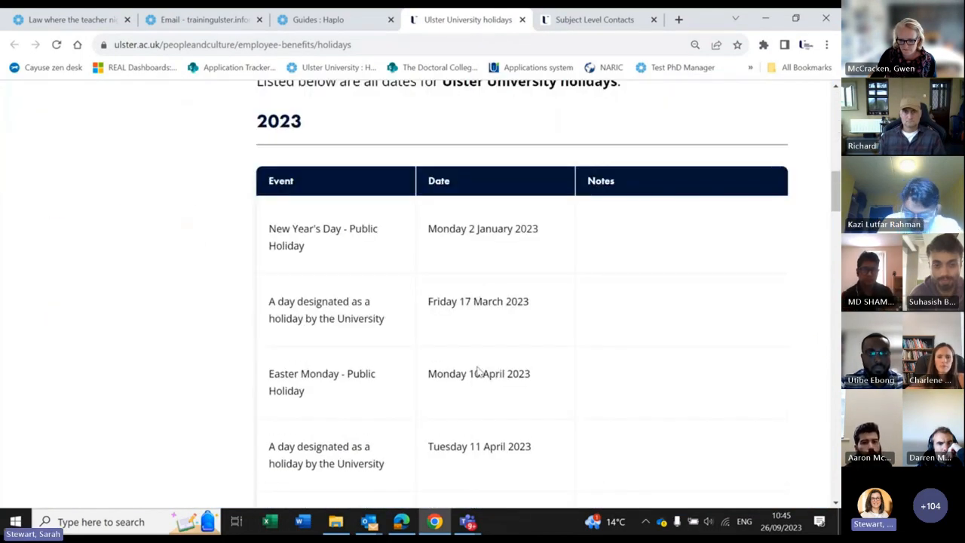
pyautogui.scroll(-10, 469, 361)
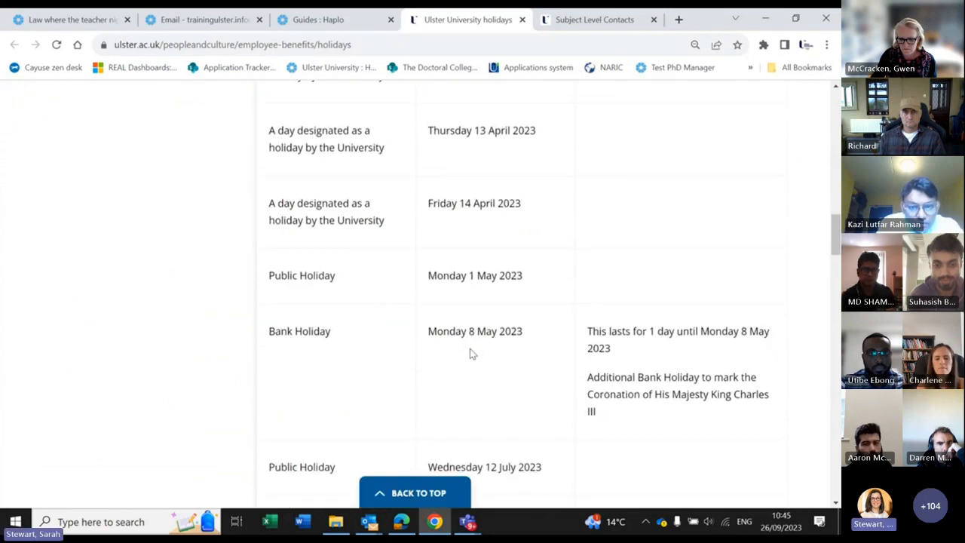
pyautogui.scroll(-2, 471, 350)
pyautogui.scroll(2, 470, 302)
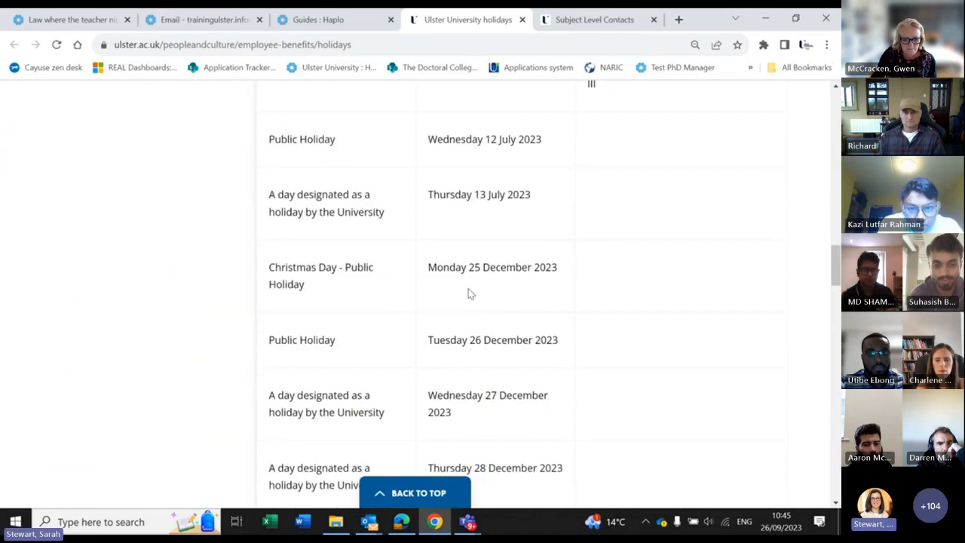
pyautogui.scroll(-1, 531, 360)
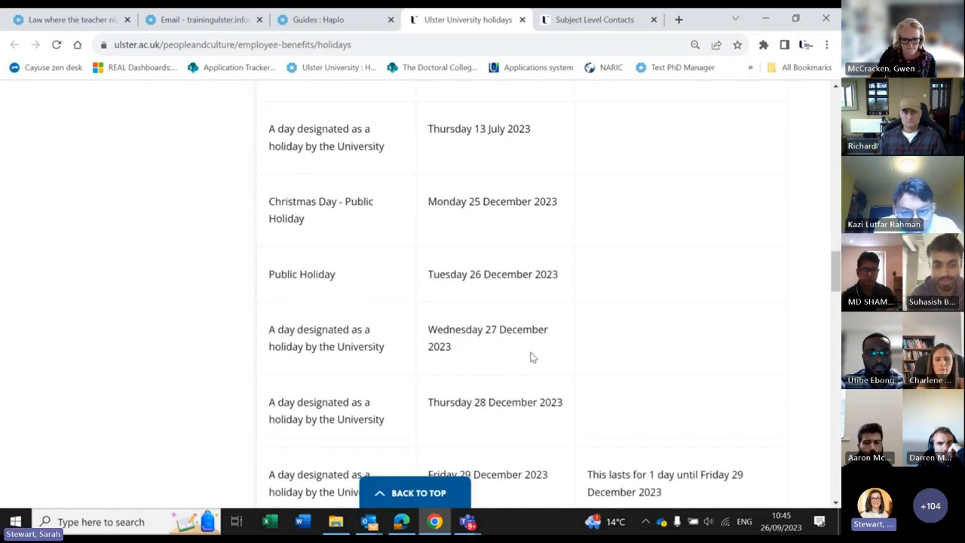
pyautogui.scroll(-3, 507, 231)
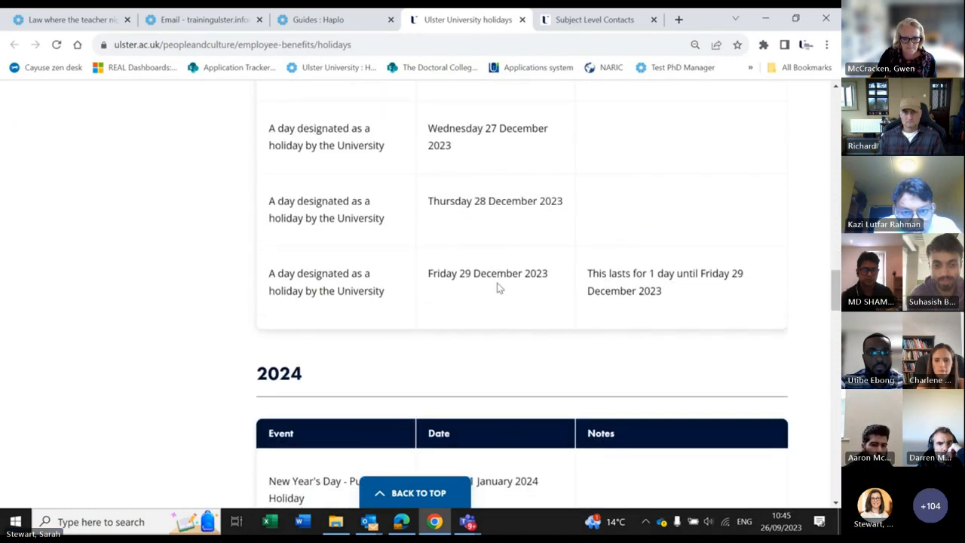
pyautogui.scroll(-2, 497, 286)
pyautogui.scroll(-2, 498, 287)
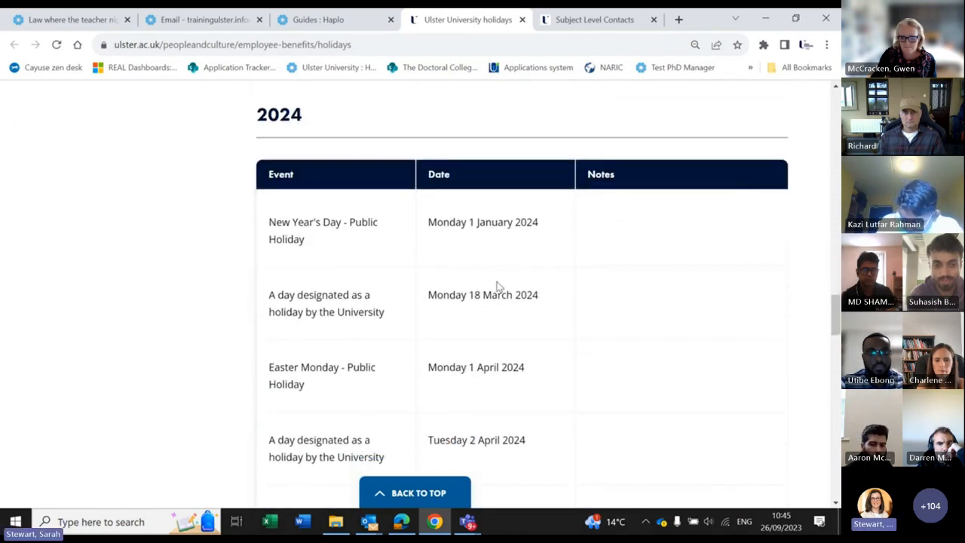
pyautogui.scroll(-5, 496, 286)
pyautogui.scroll(-3, 498, 282)
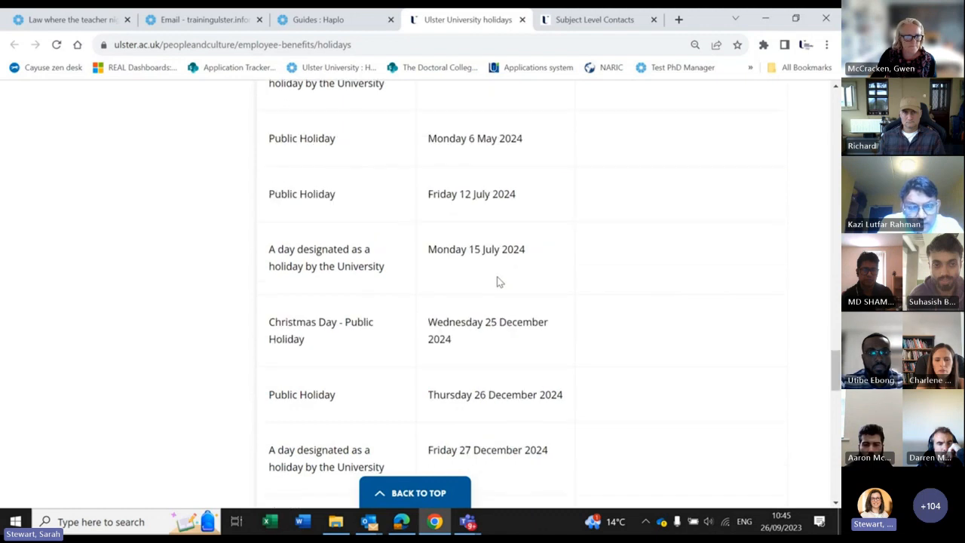
pyautogui.scroll(-1, 498, 281)
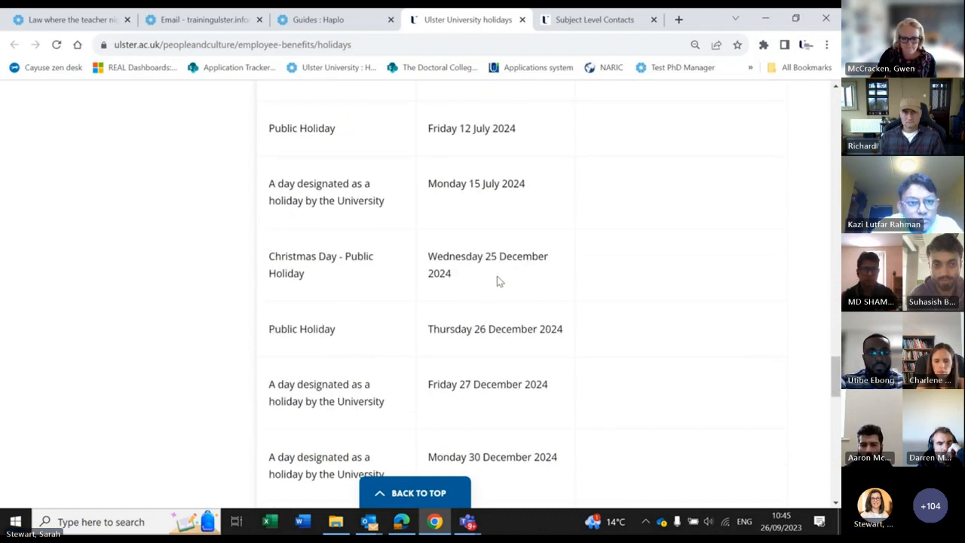
pyautogui.scroll(10, 497, 276)
pyautogui.scroll(-1, 501, 270)
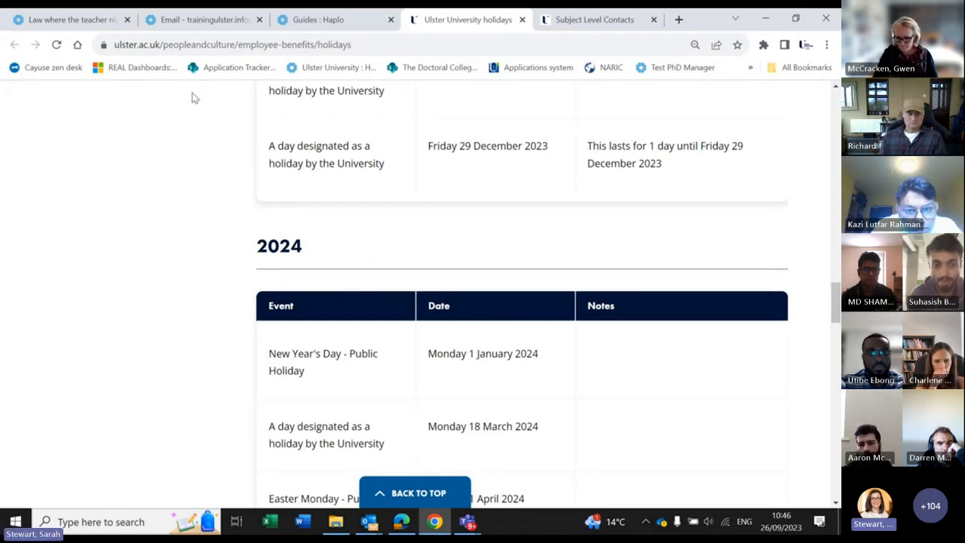
pyautogui.click(317, 20)
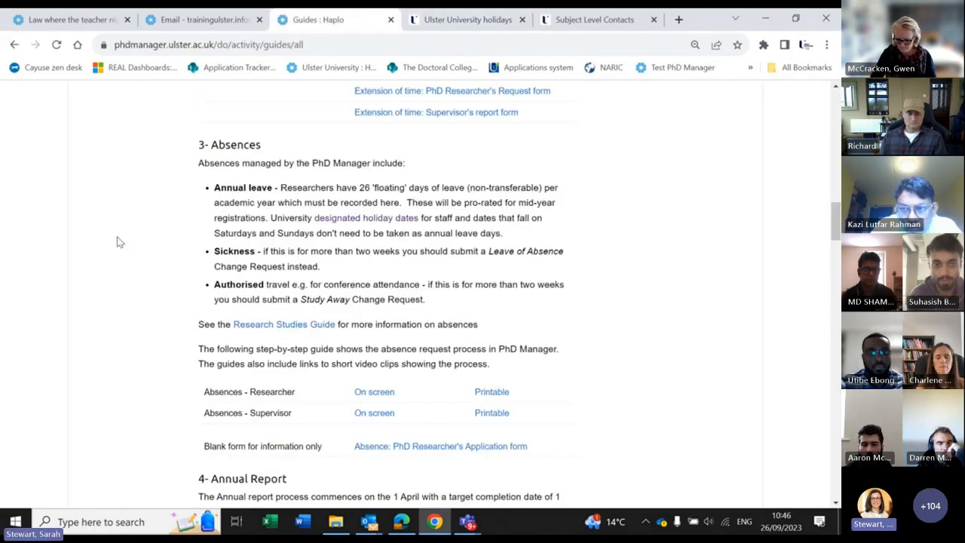
# Step: Scroll the Guides page, then switch back to the training-site tab showing the student's research project
pyautogui.scroll(15, 117, 241)
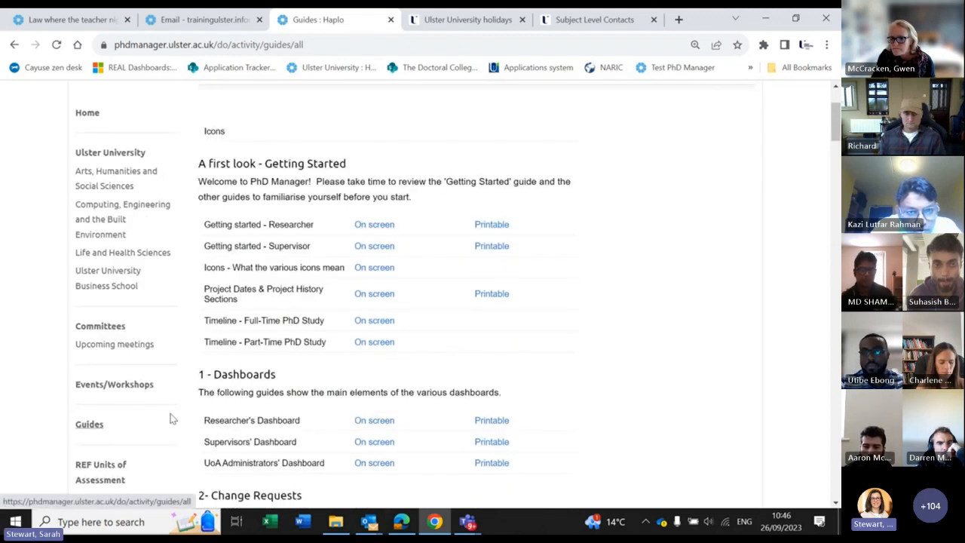
pyautogui.scroll(-4, 280, 383)
pyautogui.scroll(-8, 280, 383)
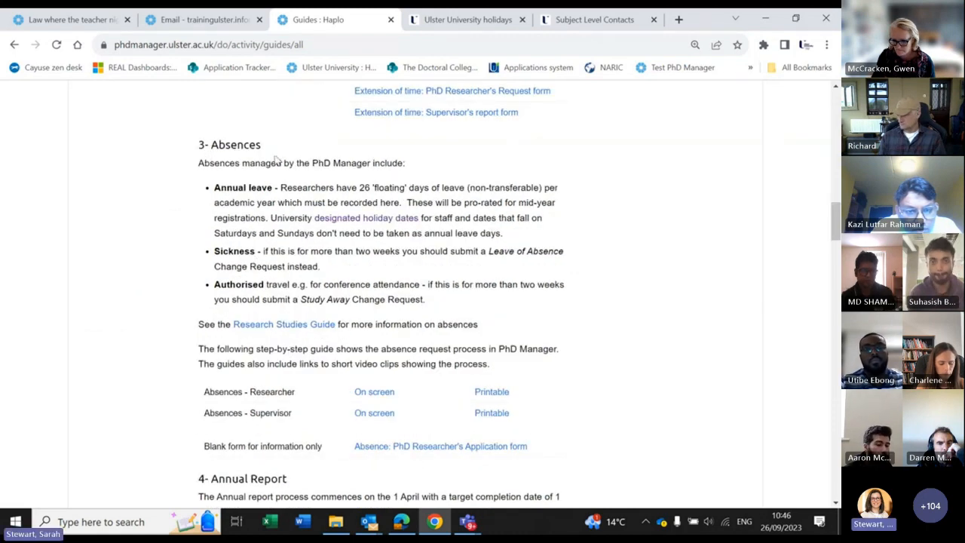
pyautogui.click(62, 28)
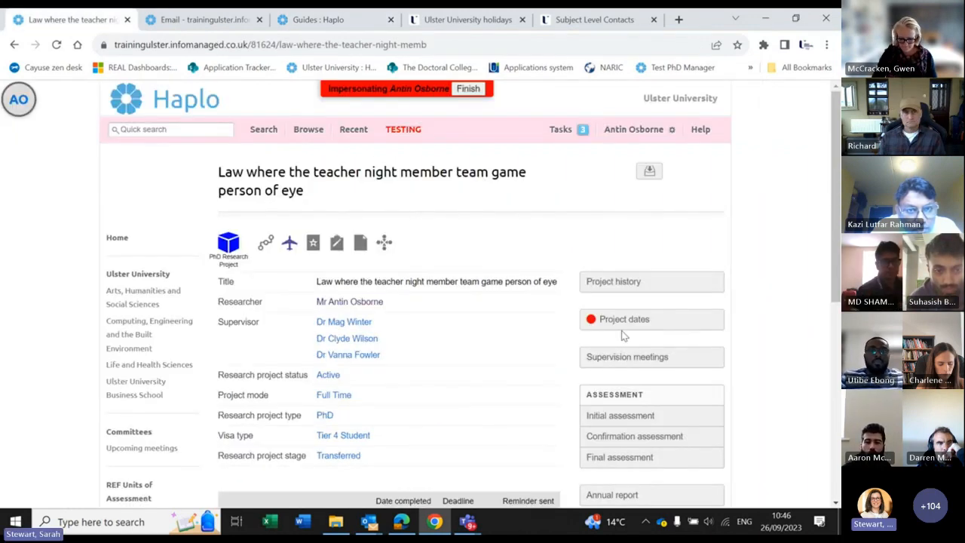
# Step: Open Training Needs Analysis under Training and Development on the student's project page
pyautogui.scroll(-5, 624, 329)
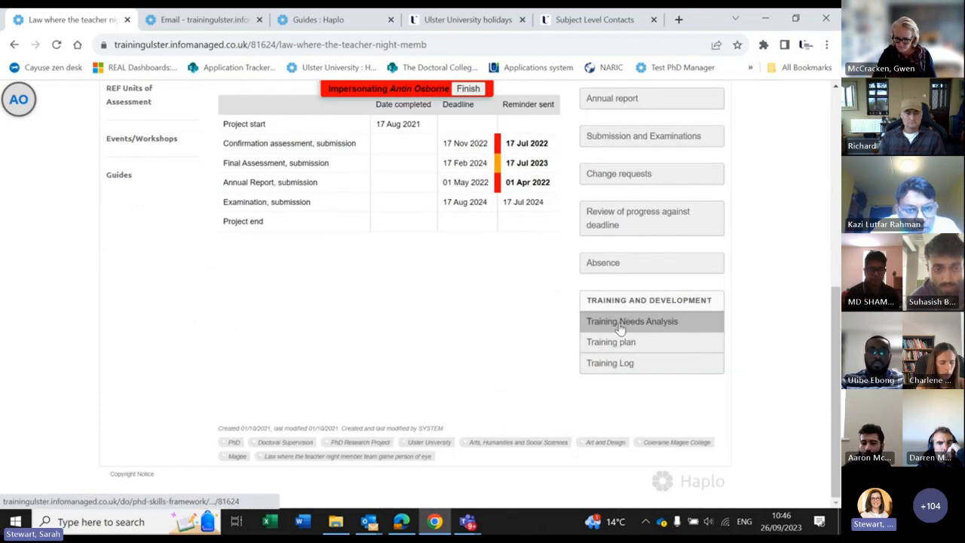
pyautogui.click(620, 324)
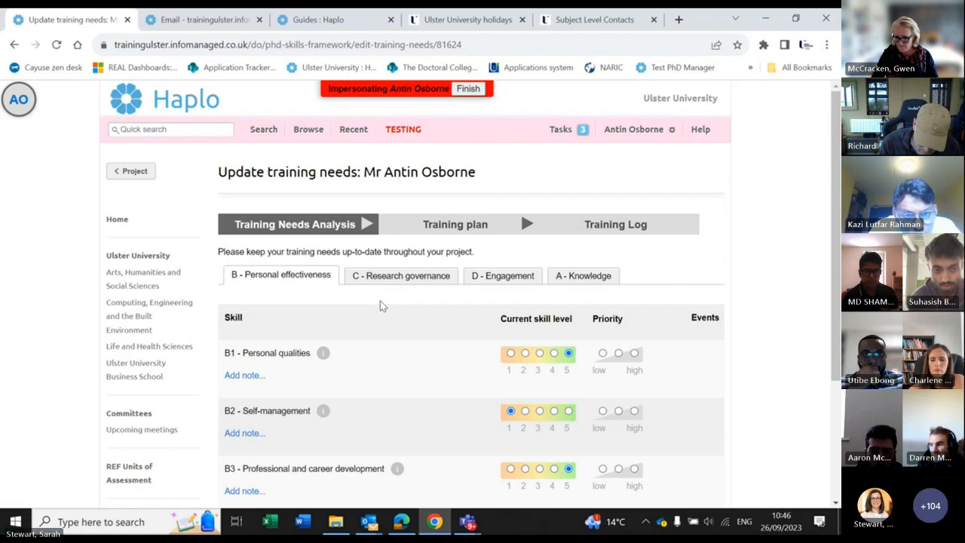
# Step: Show the B1 Personal qualities description and set B3 Professional and career development to level 3
pyautogui.scroll(-1, 381, 305)
pyautogui.scroll(-1, 380, 305)
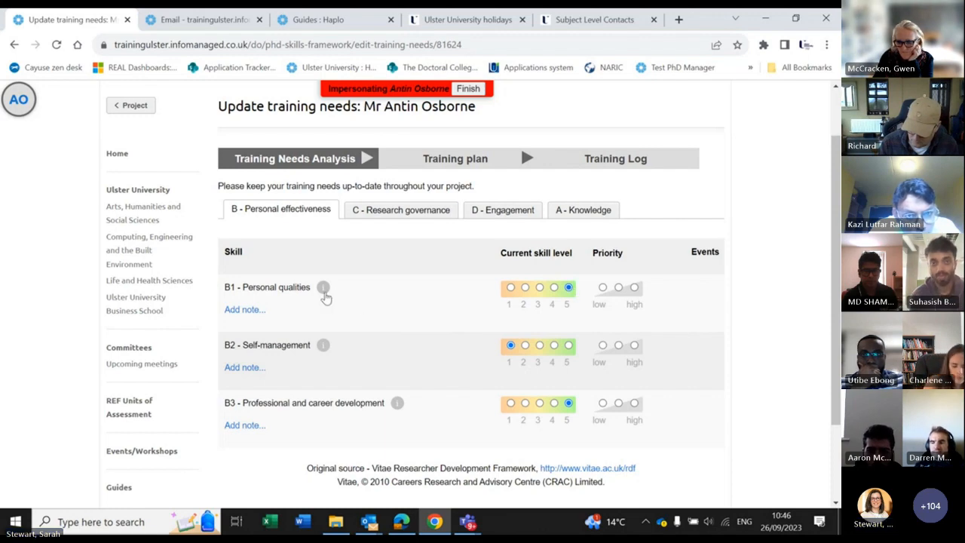
pyautogui.click(323, 290)
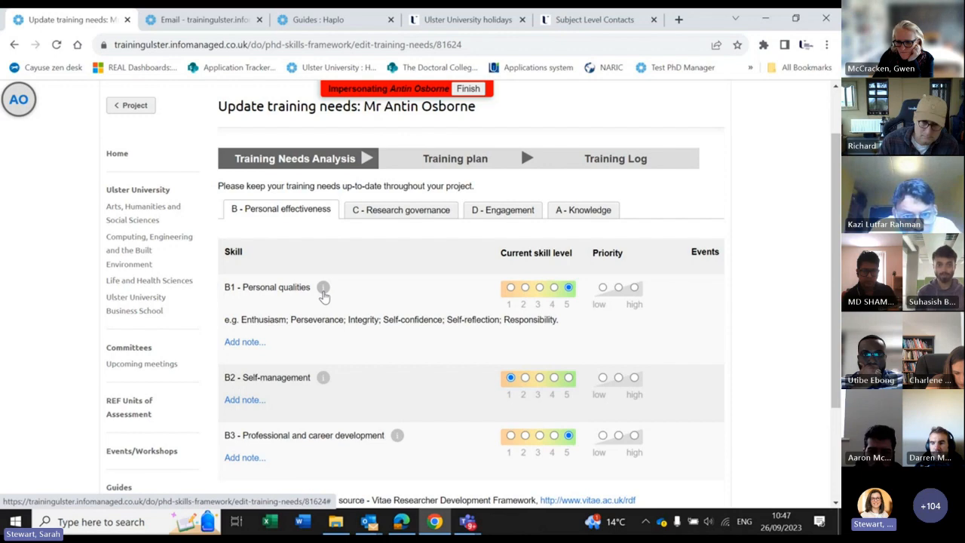
pyautogui.scroll(-1, 324, 296)
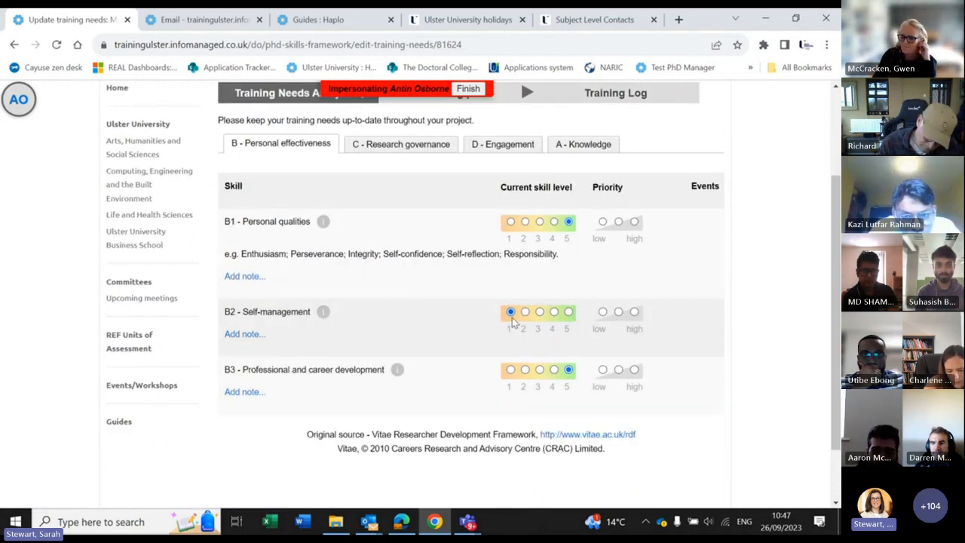
pyautogui.scroll(-1, 363, 313)
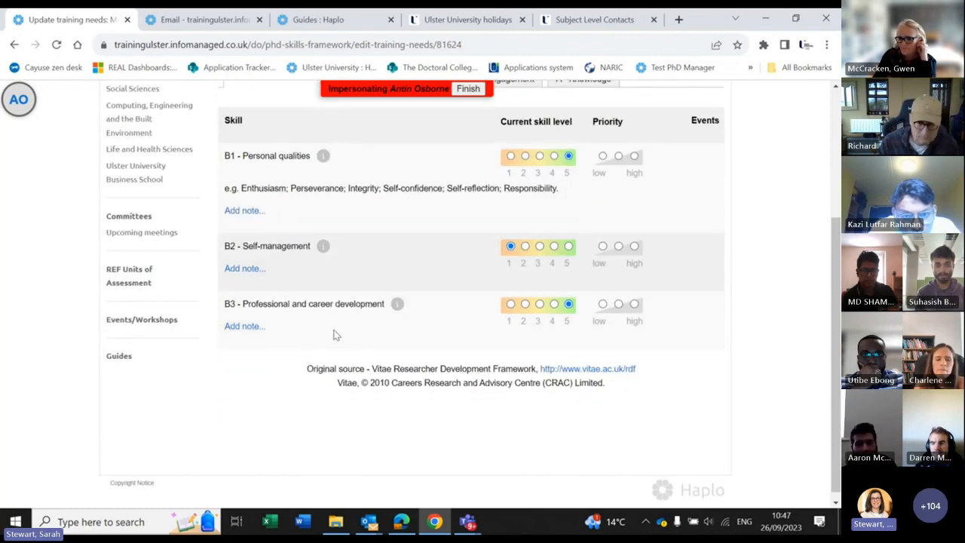
pyautogui.click(539, 304)
# Step: Look through the Research governance, Engagement and Knowledge skill categories and their ratings
pyautogui.scroll(1, 460, 324)
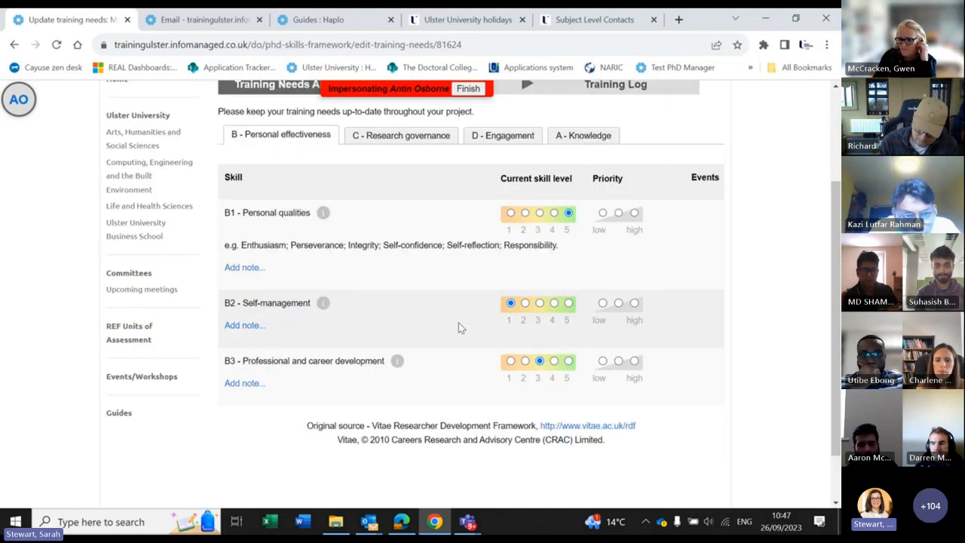
pyautogui.scroll(1, 458, 321)
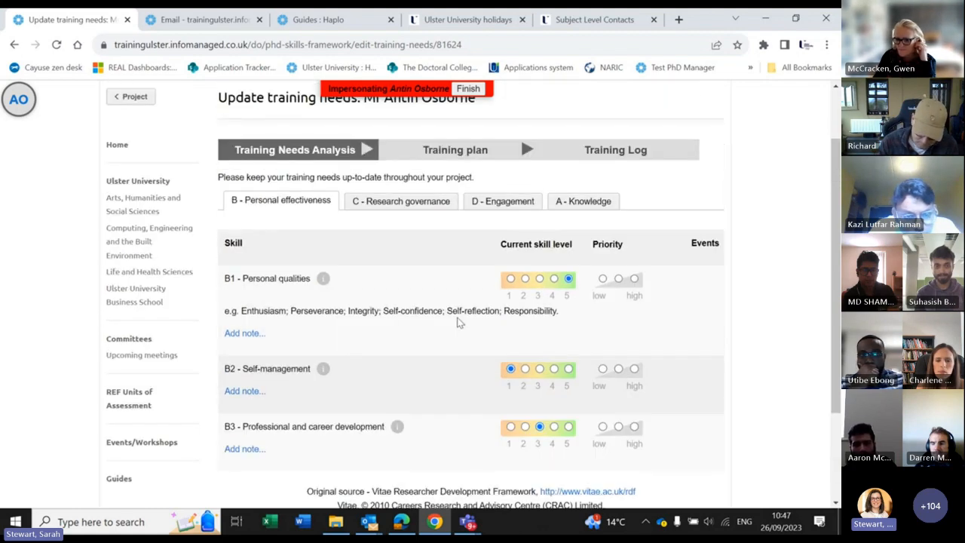
pyautogui.scroll(1, 431, 283)
pyautogui.click(429, 280)
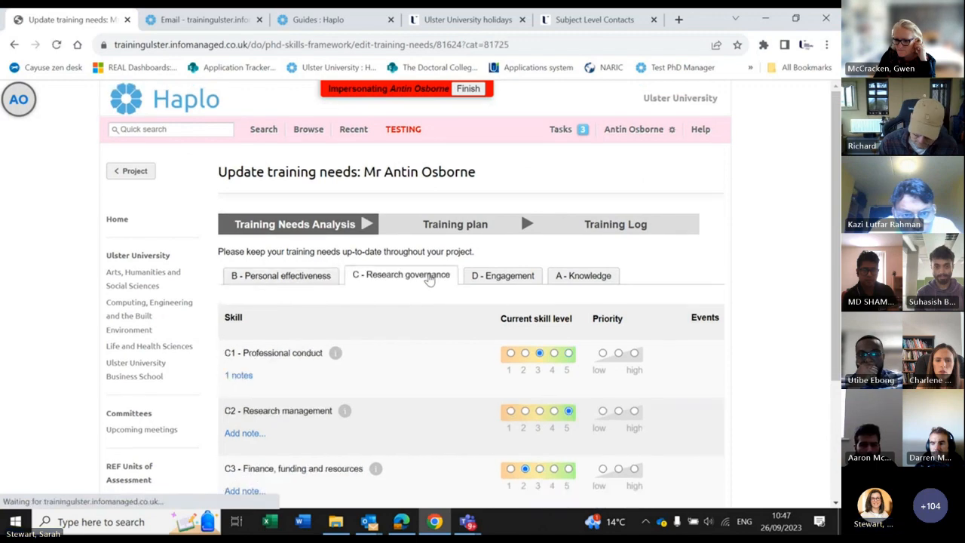
pyautogui.scroll(-2, 494, 302)
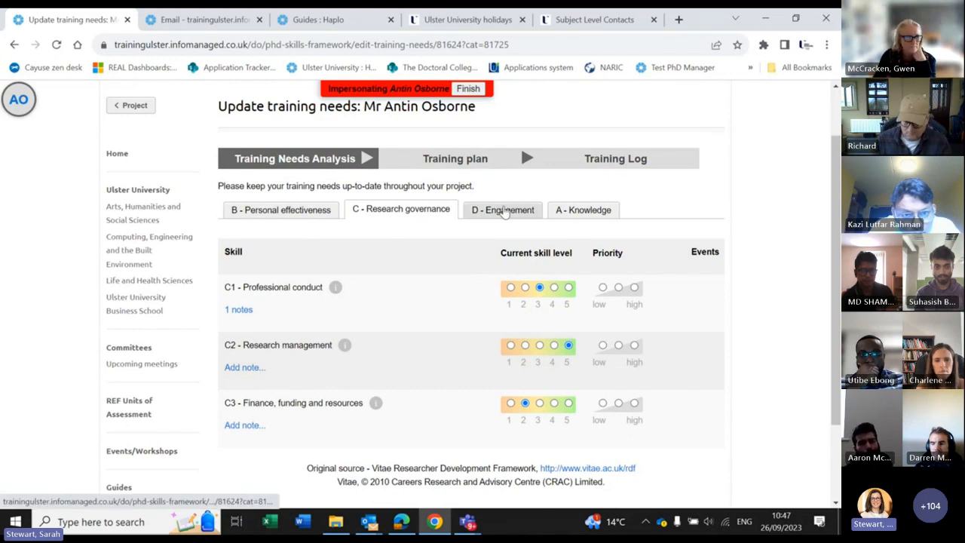
pyautogui.click(503, 211)
pyautogui.scroll(-2, 542, 217)
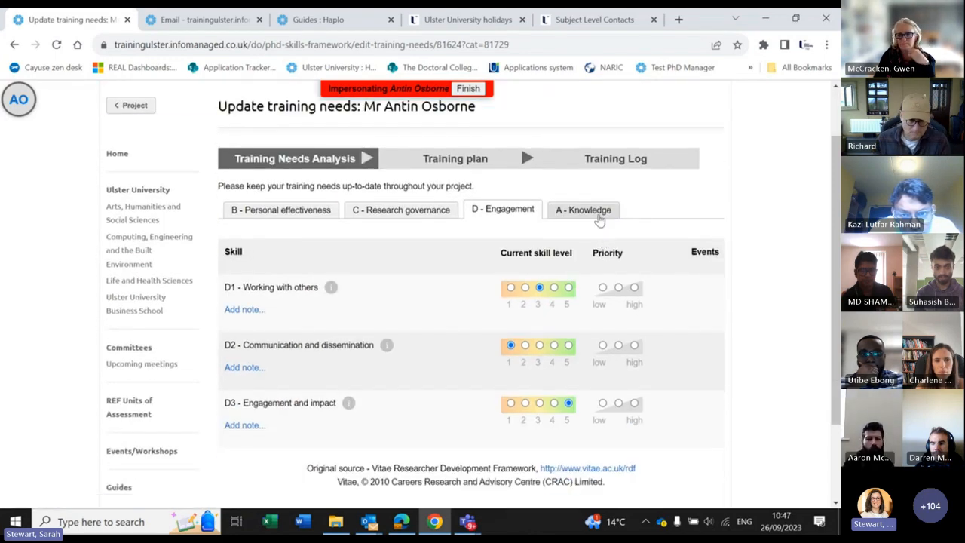
pyautogui.click(599, 217)
pyautogui.scroll(-2, 395, 349)
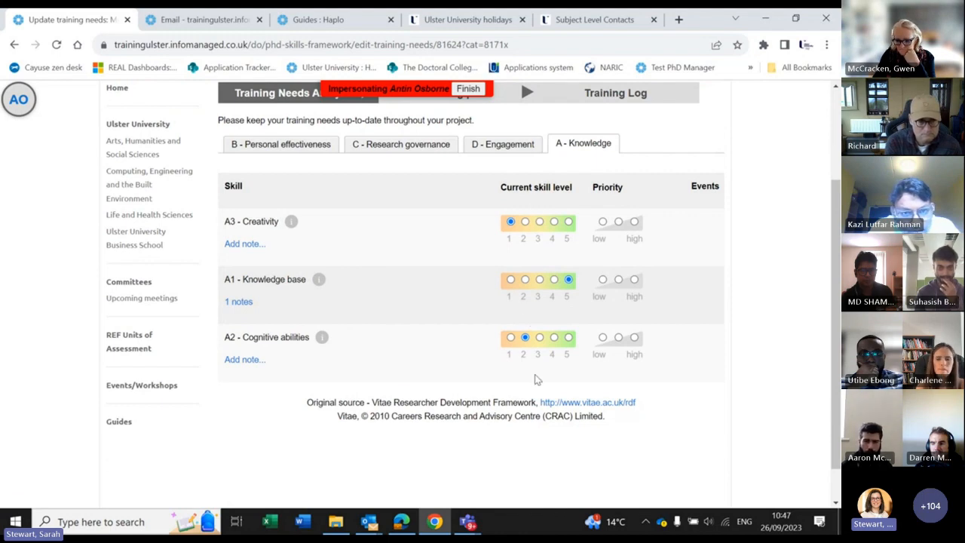
pyautogui.scroll(2, 539, 375)
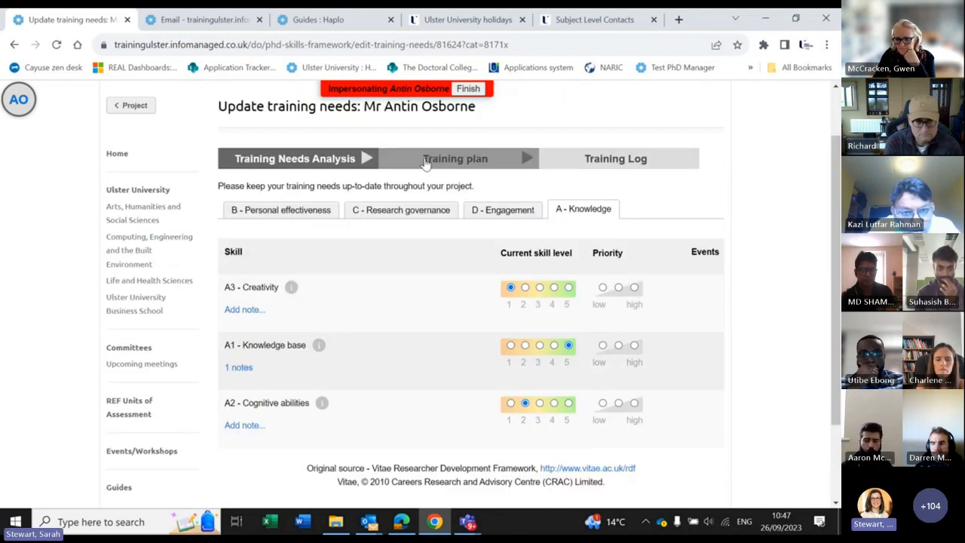
# Step: Review the student's training plan priorities
pyautogui.click(424, 158)
pyautogui.scroll(-4, 426, 156)
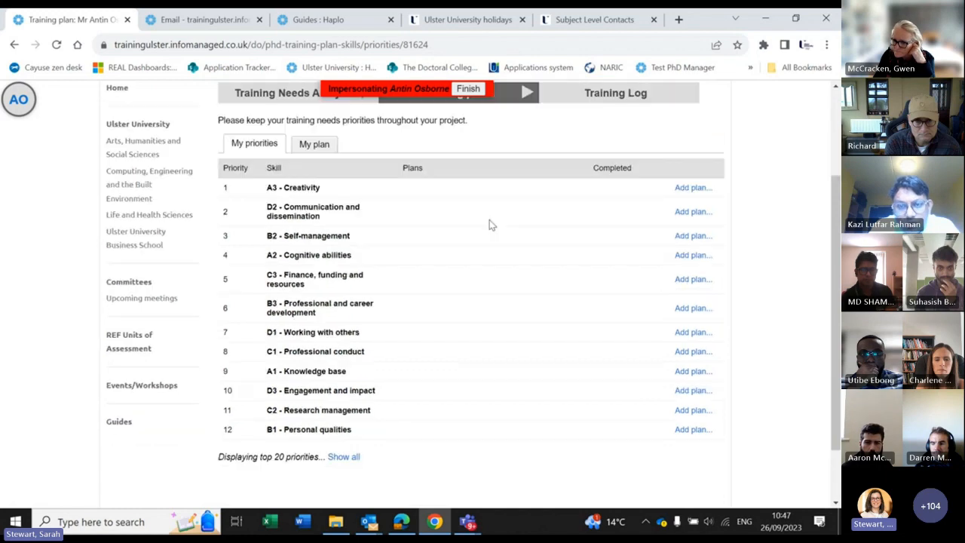
pyautogui.scroll(2, 507, 198)
pyautogui.scroll(-2, 505, 198)
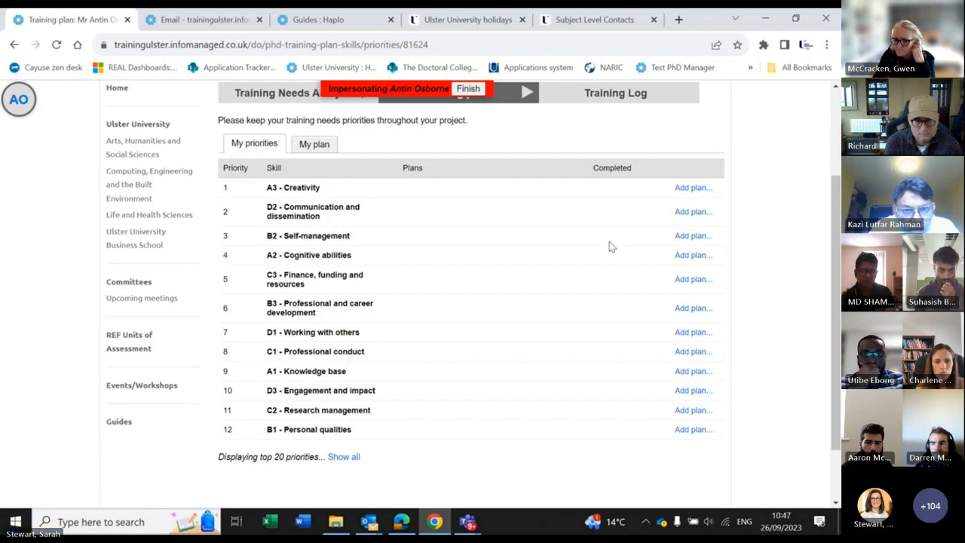
# Step: Look over a new A3 - Creativity plan form, then move to the empty 2023 - 2024 Training Log
pyautogui.click(692, 188)
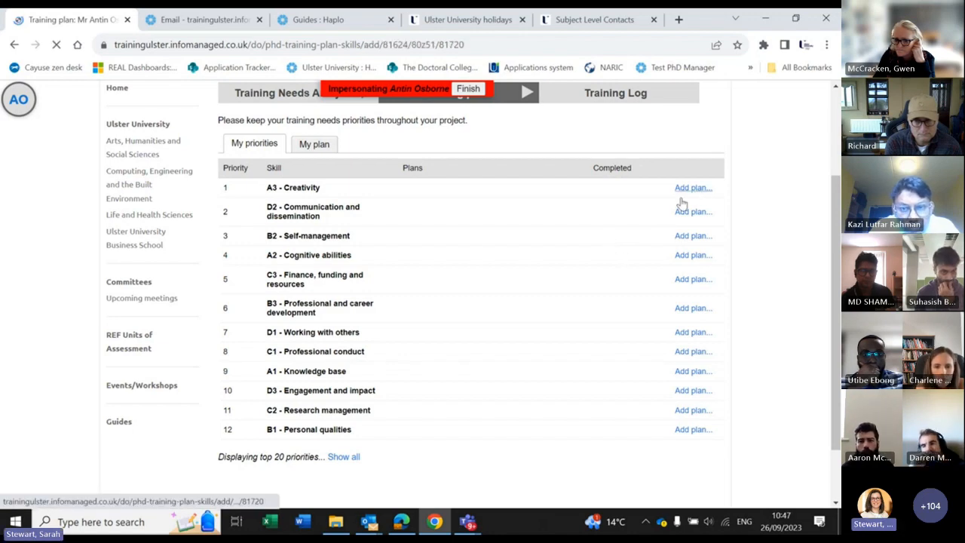
pyautogui.scroll(-1, 381, 290)
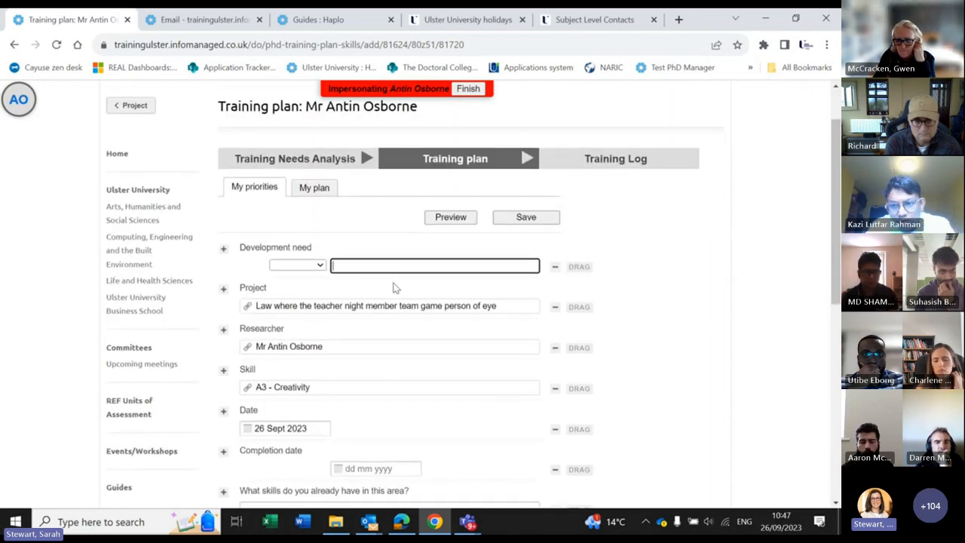
pyautogui.scroll(-1, 394, 285)
pyautogui.click(520, 102)
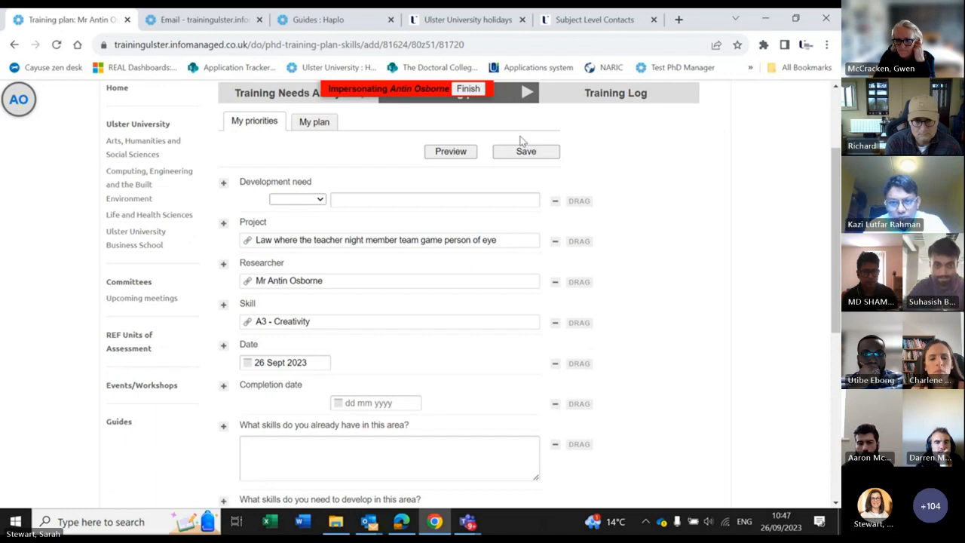
pyautogui.scroll(2, 528, 147)
pyautogui.click(657, 225)
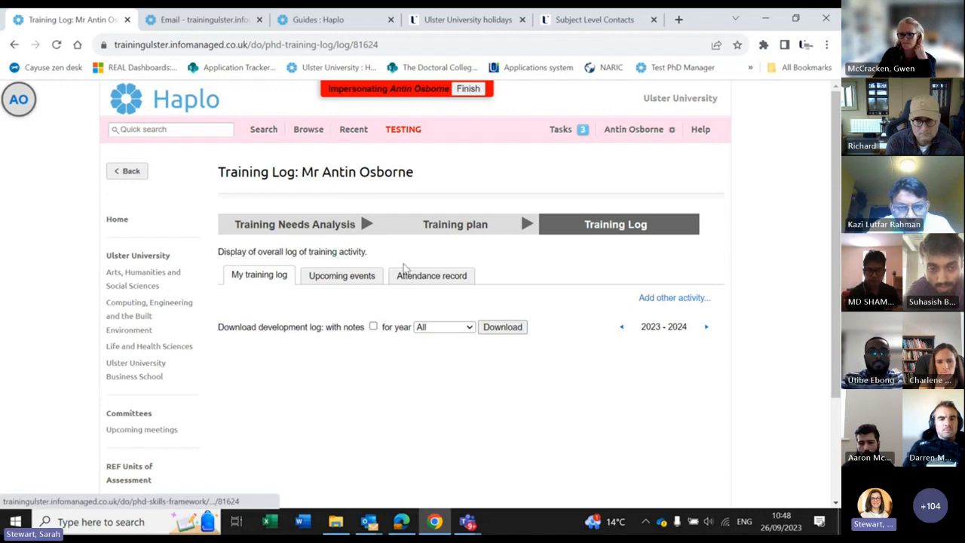
pyautogui.click(14, 45)
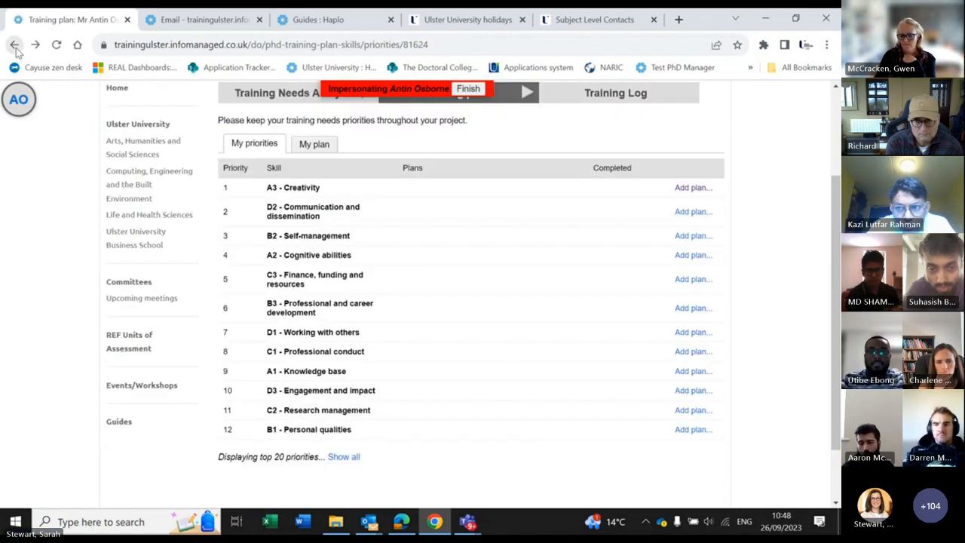
pyautogui.click(14, 46)
pyautogui.click(14, 45)
pyautogui.click(14, 46)
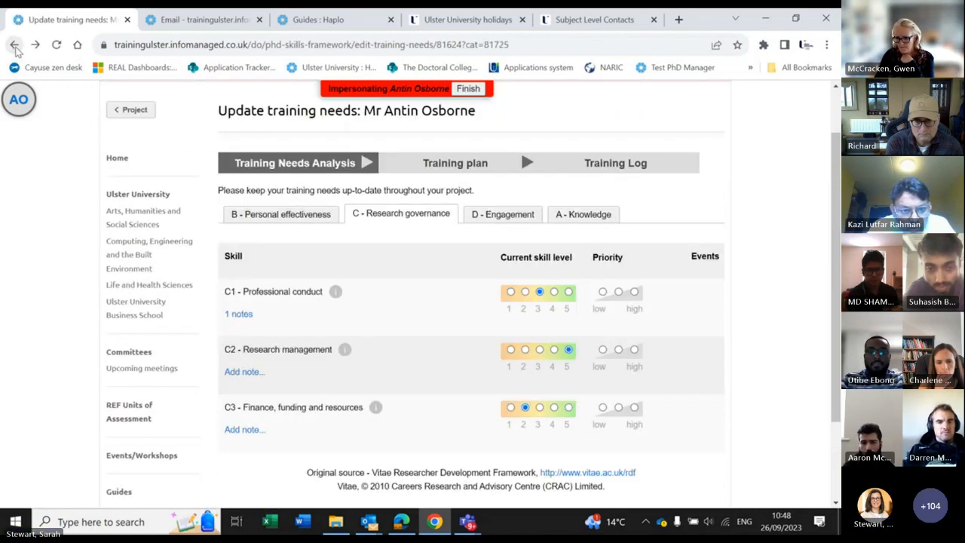
pyautogui.click(14, 46)
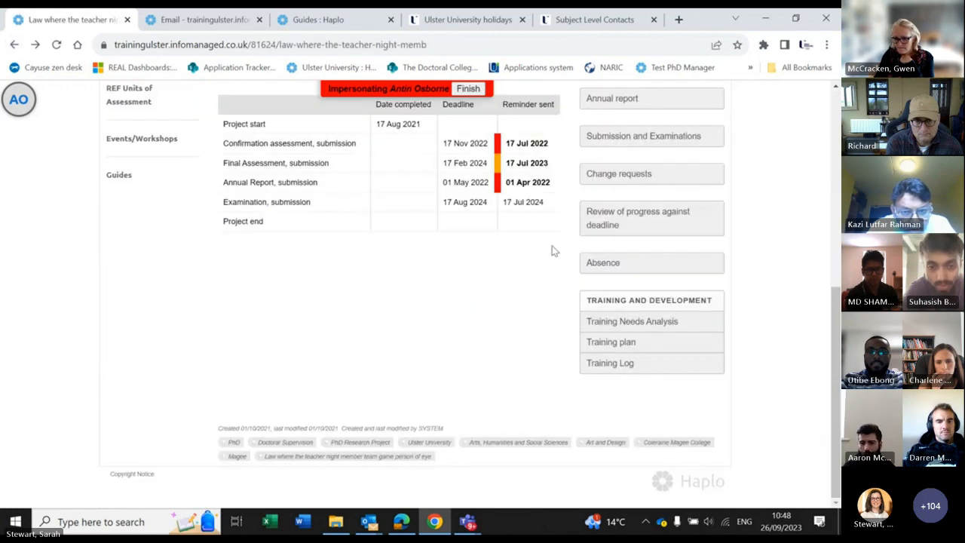
pyautogui.click(646, 347)
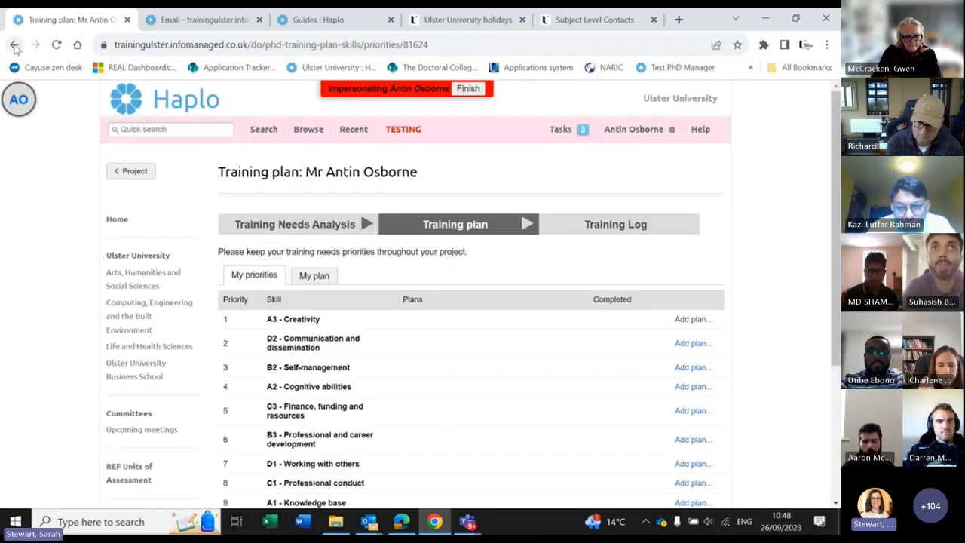
pyautogui.click(14, 45)
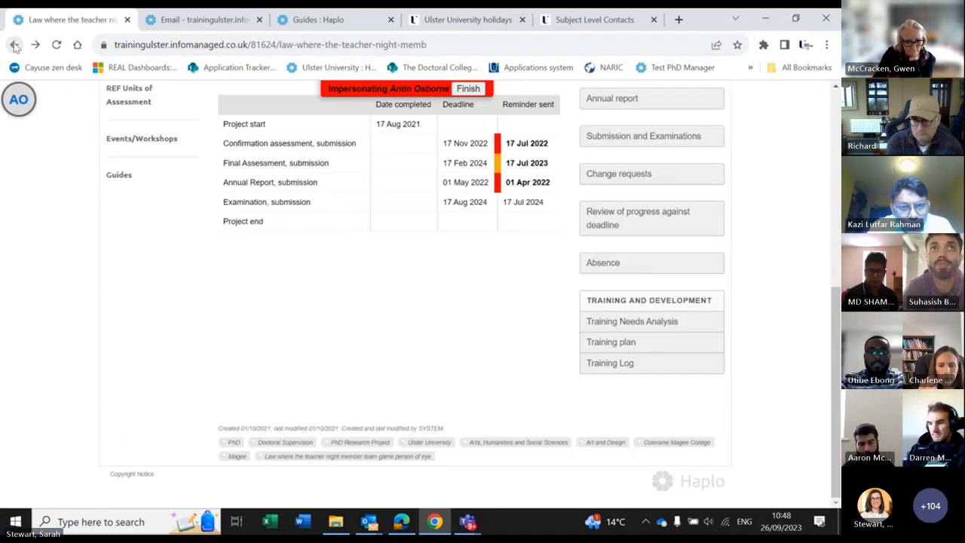
pyautogui.click(15, 46)
pyautogui.click(35, 45)
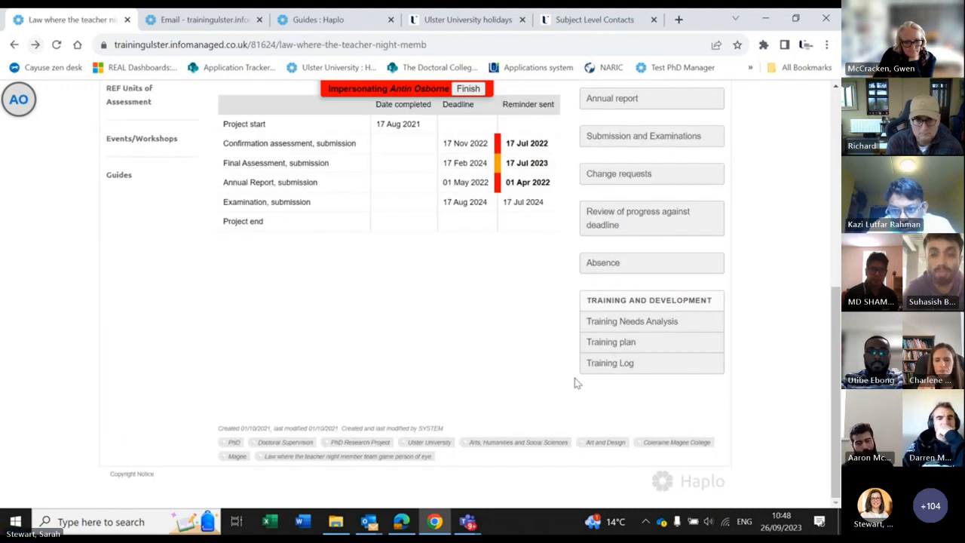
pyautogui.click(611, 363)
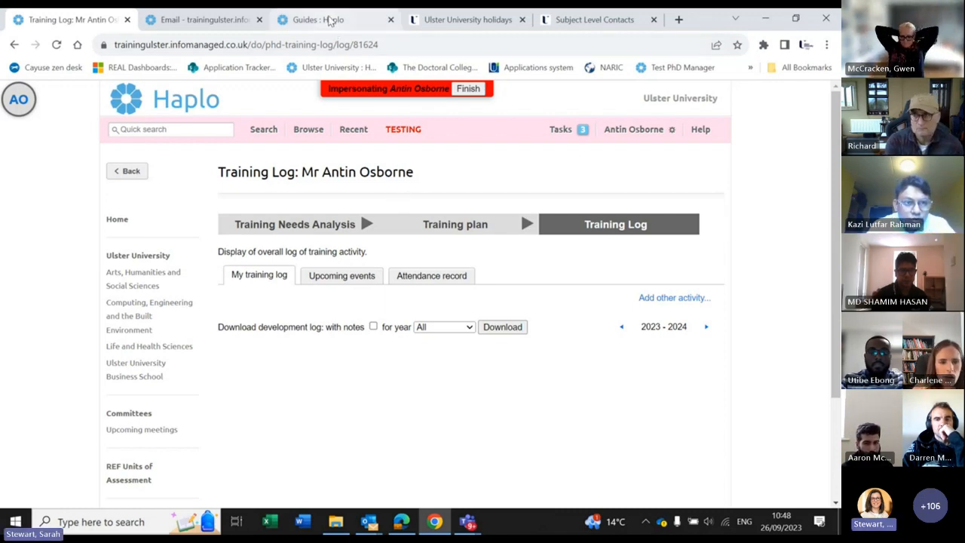
# Step: Replace the Guides tab with the PhD Manager home page noticeboard, then return to the training log tab
pyautogui.click(329, 20)
pyautogui.scroll(15, 146, 275)
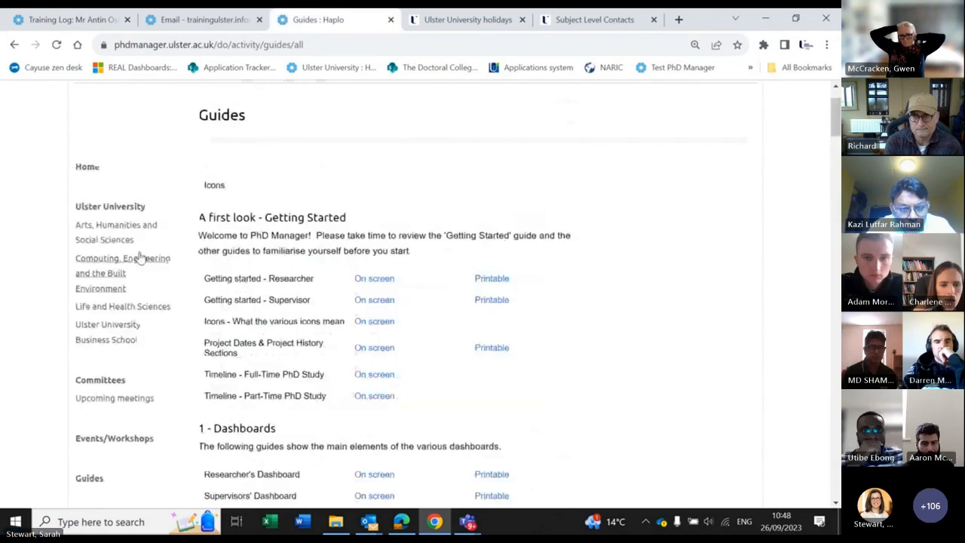
pyautogui.scroll(1, 140, 258)
pyautogui.click(101, 106)
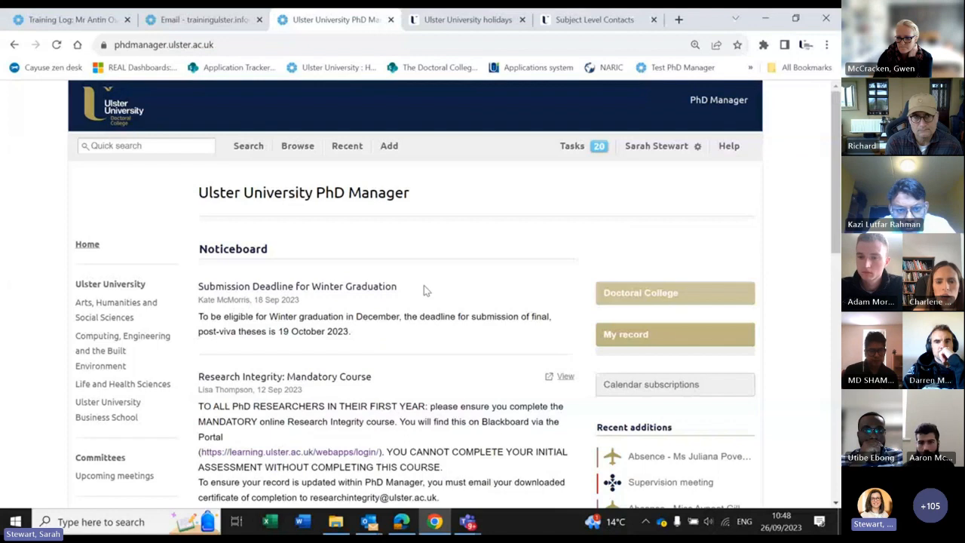
pyautogui.scroll(-1, 391, 323)
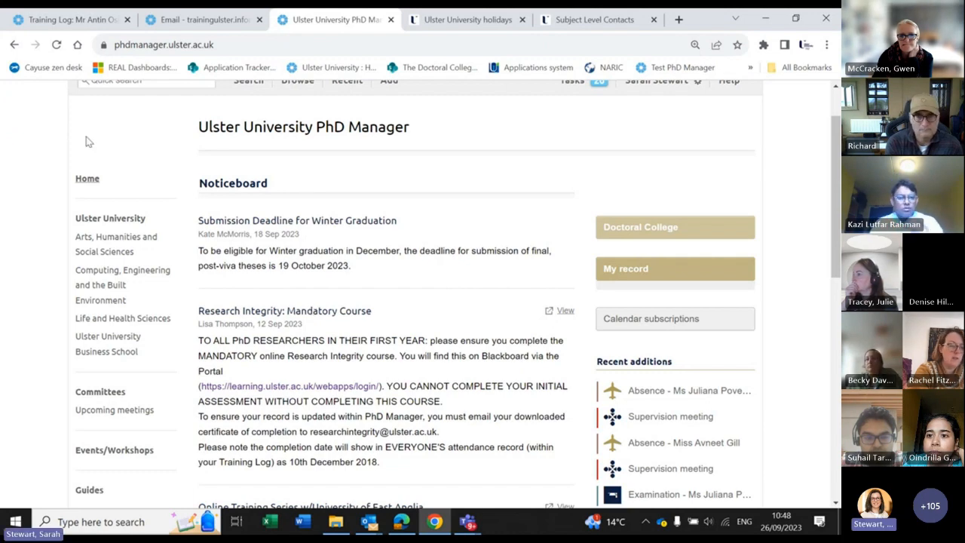
pyautogui.click(90, 21)
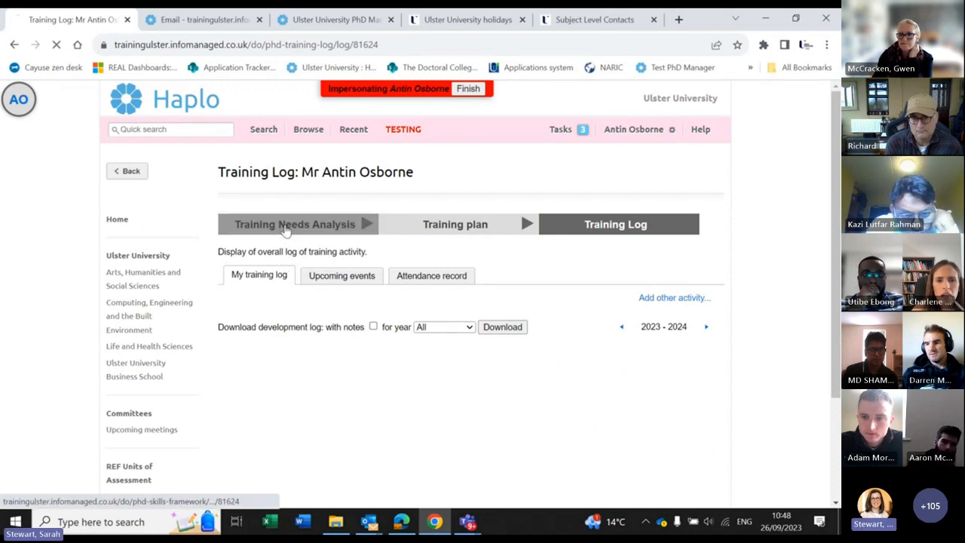
# Step: Go back to the Training Needs Analysis step from the Training Log page
pyautogui.click(301, 223)
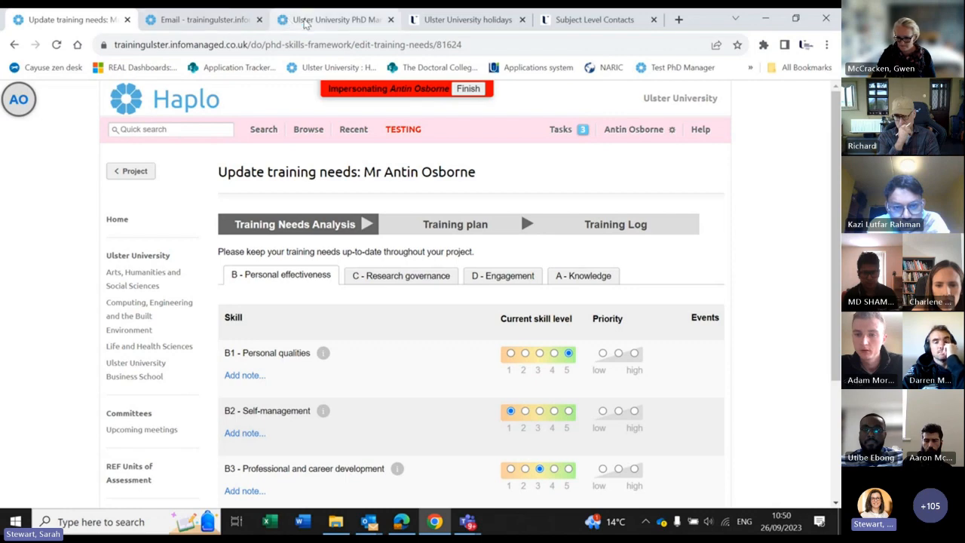
# Step: Zoom out the live PhD Manager home page and scroll the noticeboard to the Research Integrity course notice
pyautogui.click(306, 21)
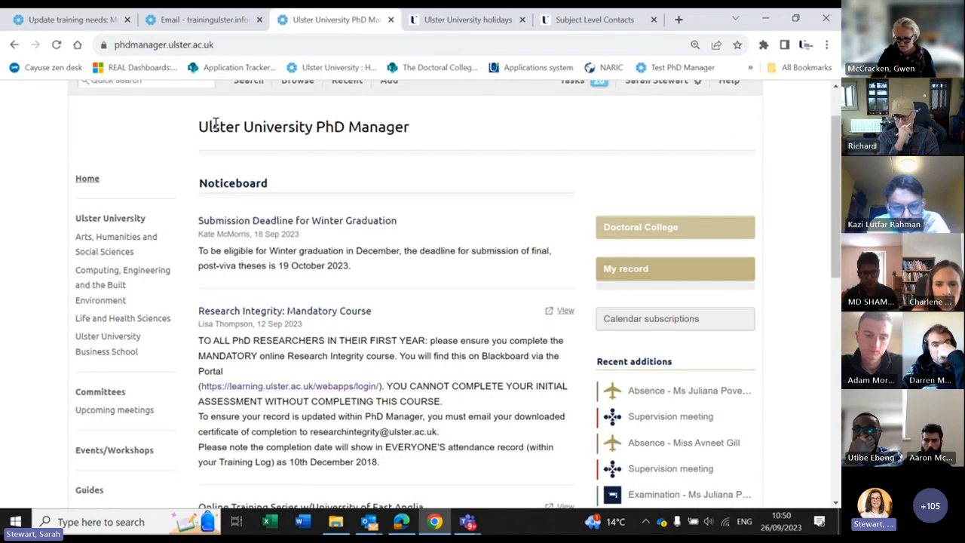
pyautogui.hotkey('ctrl', '-')
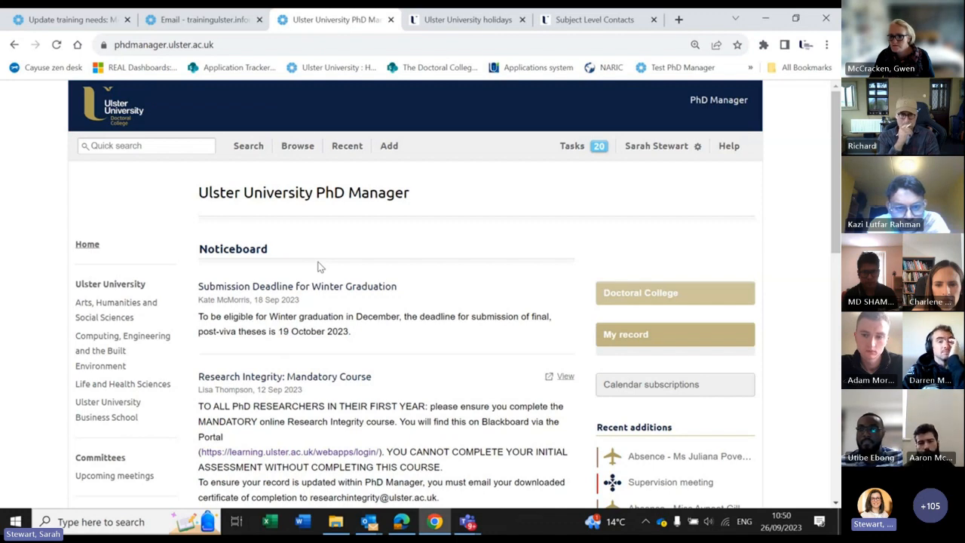
pyautogui.scroll(-1, 317, 266)
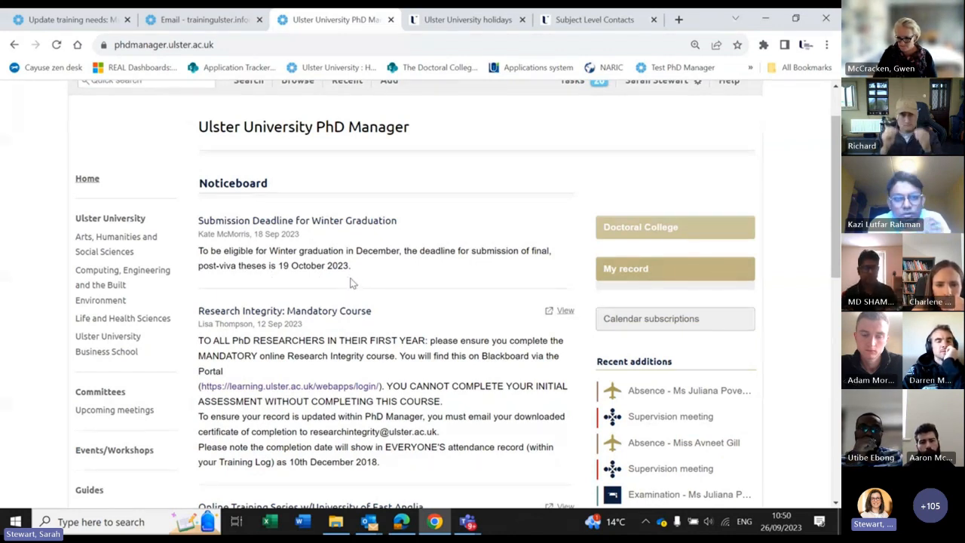
pyautogui.scroll(-2, 351, 269)
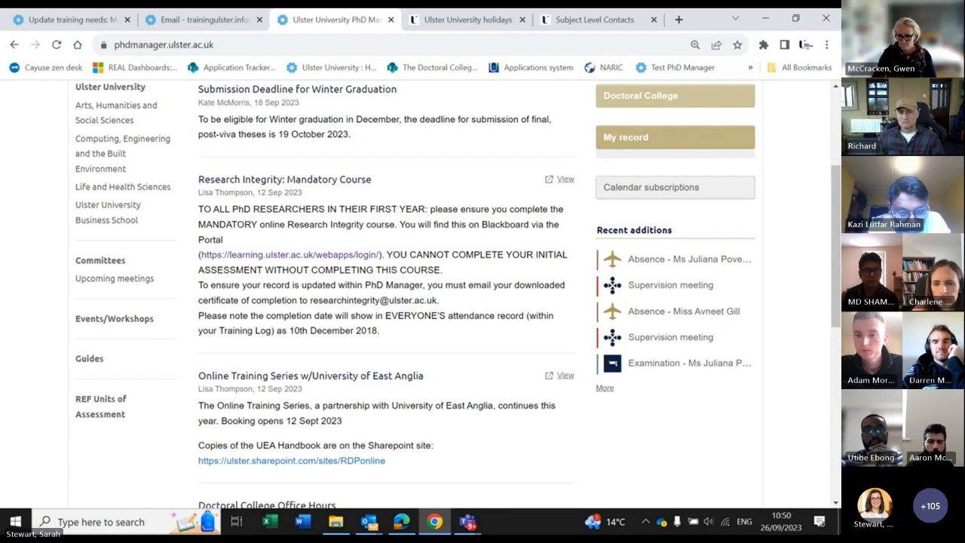
# Step: Open Events/Workshops and browse sessions through October 2023, such as Preparing to Submit Your Thesis
pyautogui.click(148, 320)
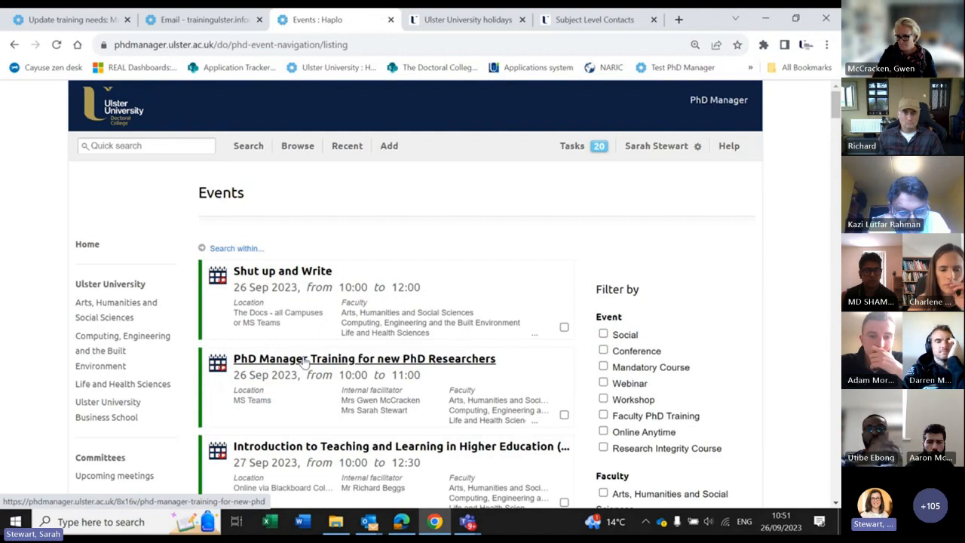
pyautogui.scroll(-5, 490, 296)
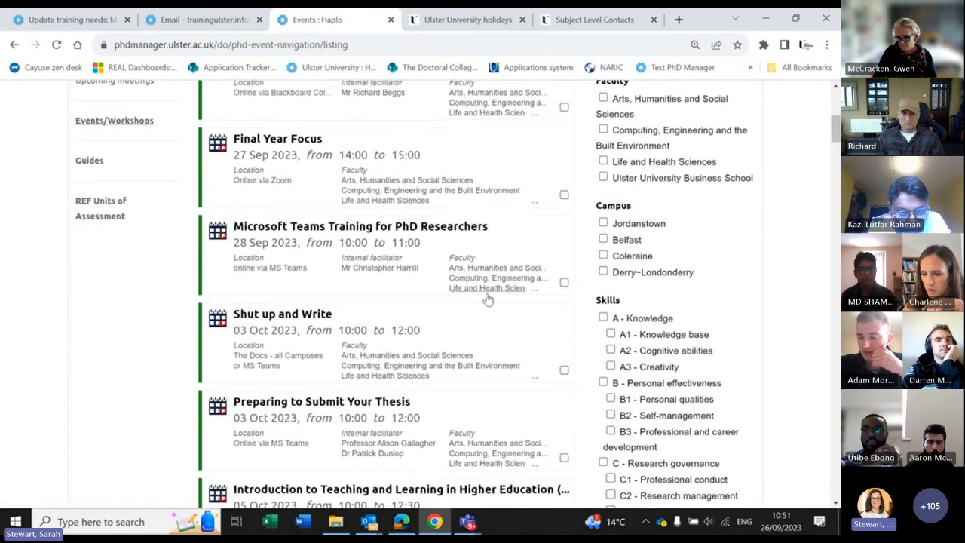
pyautogui.scroll(-5, 487, 299)
pyautogui.scroll(-1, 490, 302)
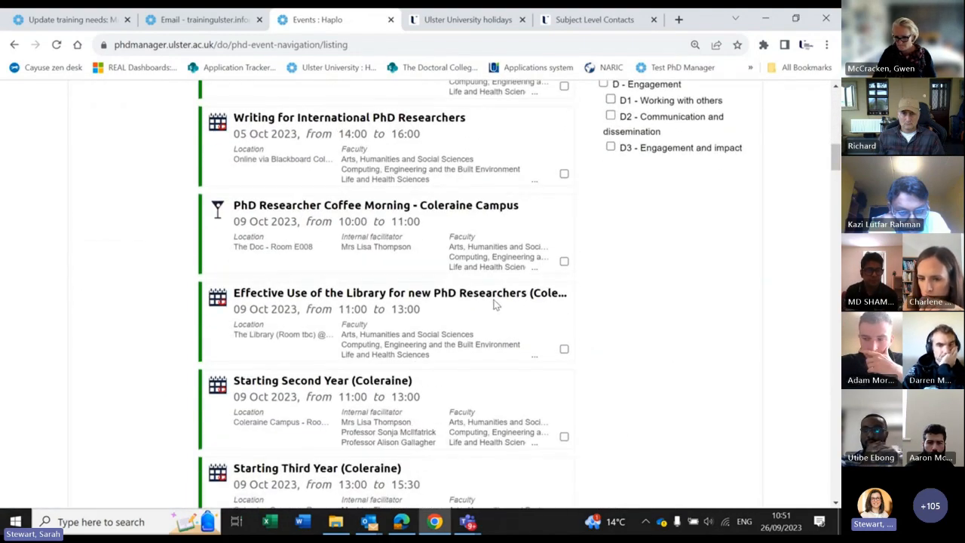
pyautogui.scroll(-5, 496, 305)
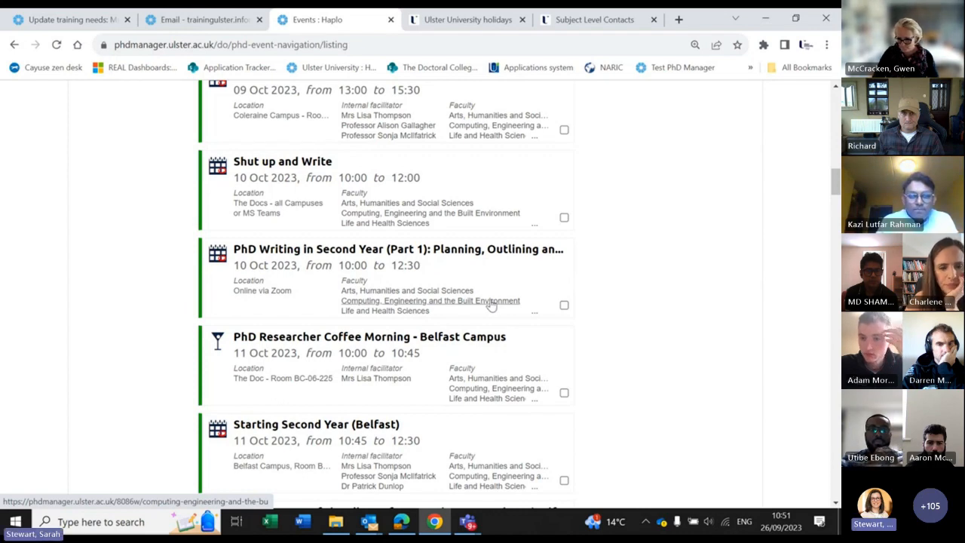
pyautogui.scroll(1, 491, 304)
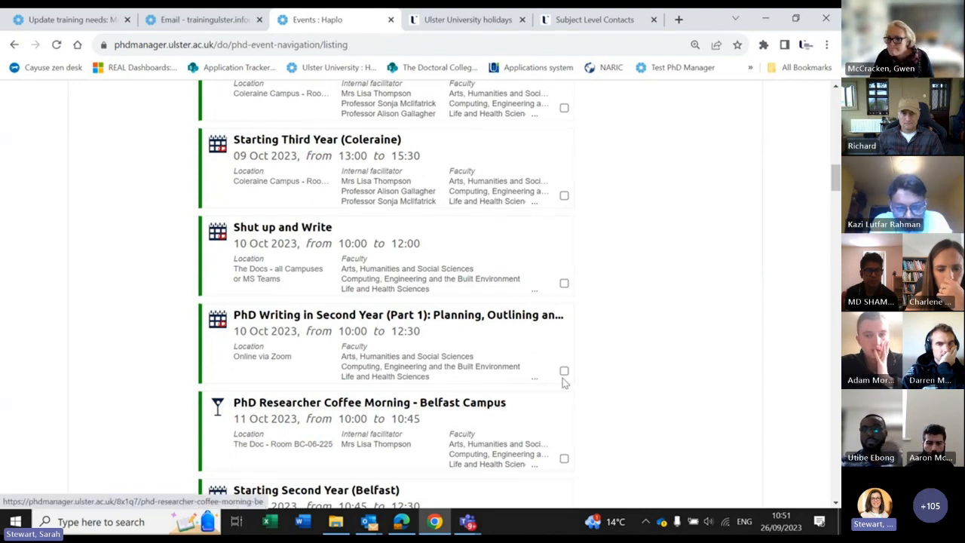
pyautogui.scroll(5, 565, 383)
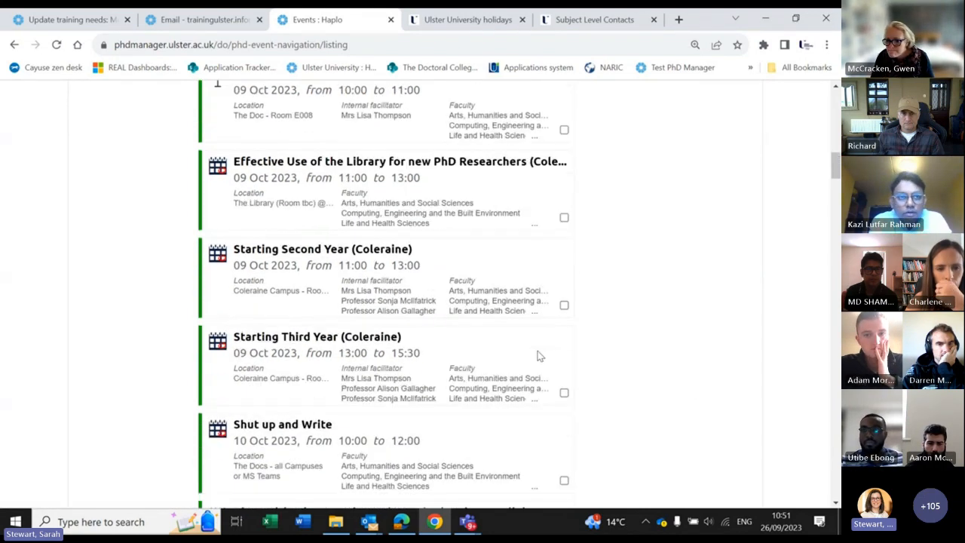
pyautogui.scroll(1, 538, 356)
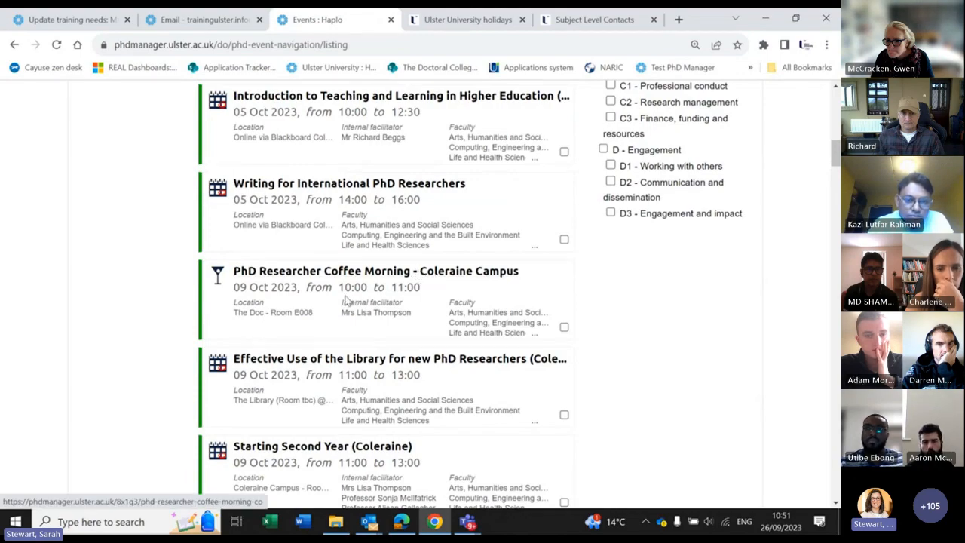
pyautogui.scroll(1, 348, 290)
pyautogui.scroll(5, 347, 290)
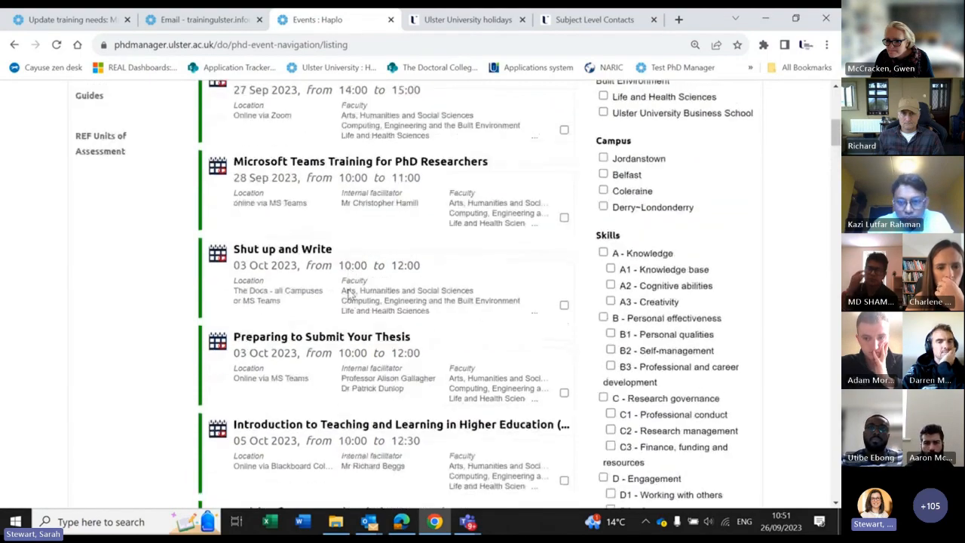
pyautogui.scroll(-12, 349, 290)
pyautogui.scroll(-4, 349, 292)
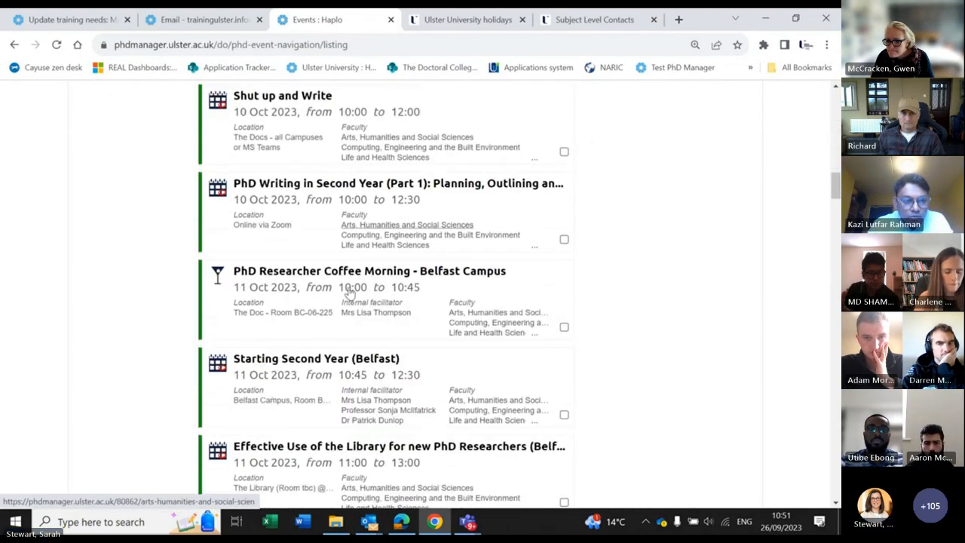
pyautogui.scroll(-3, 349, 292)
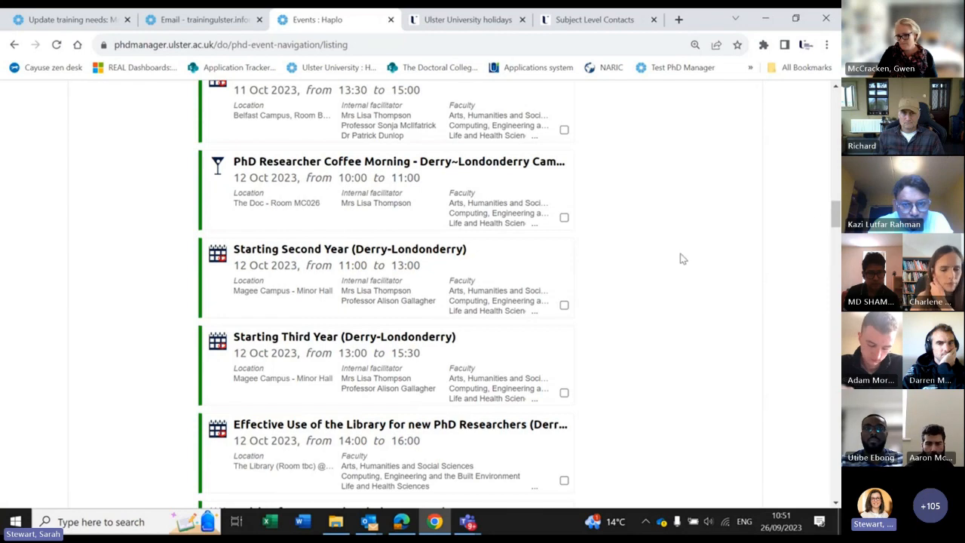
pyautogui.scroll(3, 679, 258)
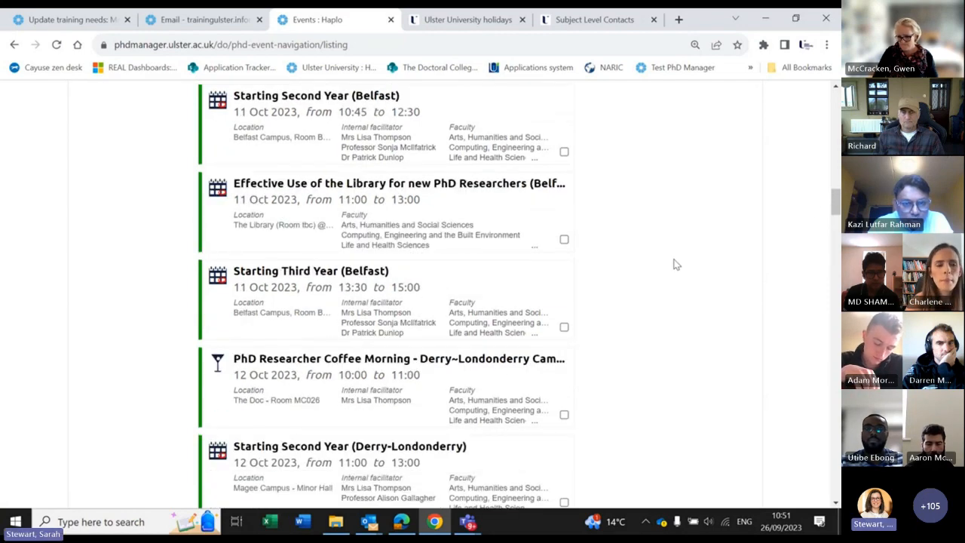
pyautogui.scroll(10, 675, 258)
pyautogui.scroll(5, 672, 257)
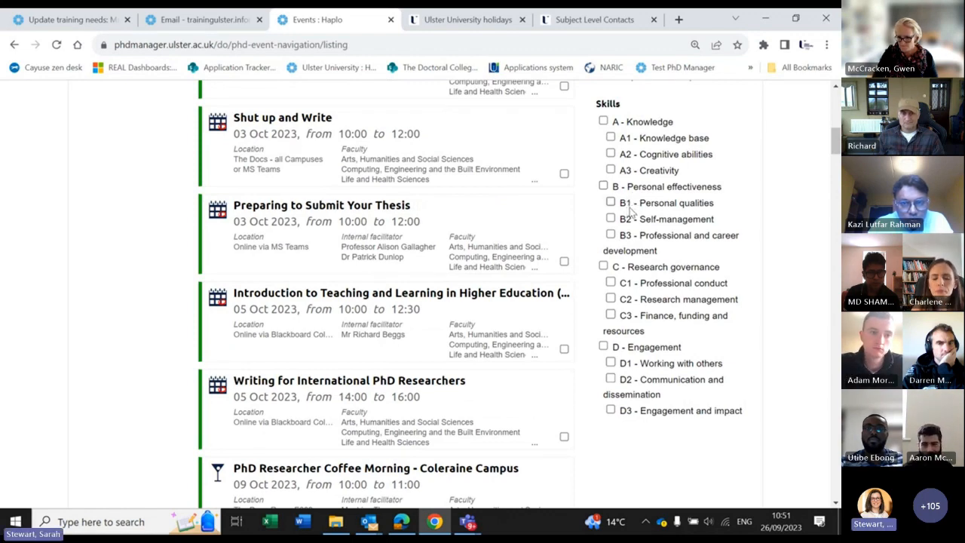
pyautogui.click(279, 208)
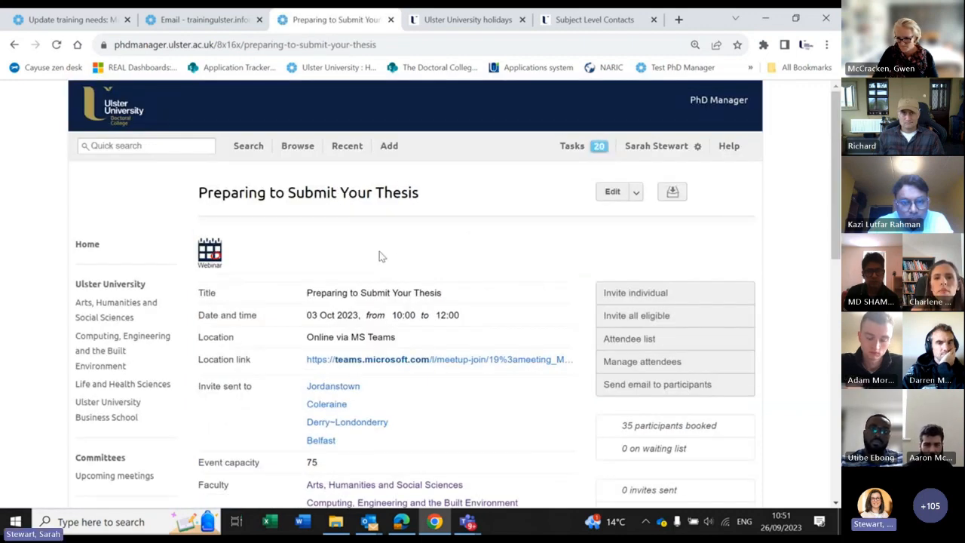
pyautogui.scroll(-2, 379, 252)
pyautogui.scroll(1, 305, 207)
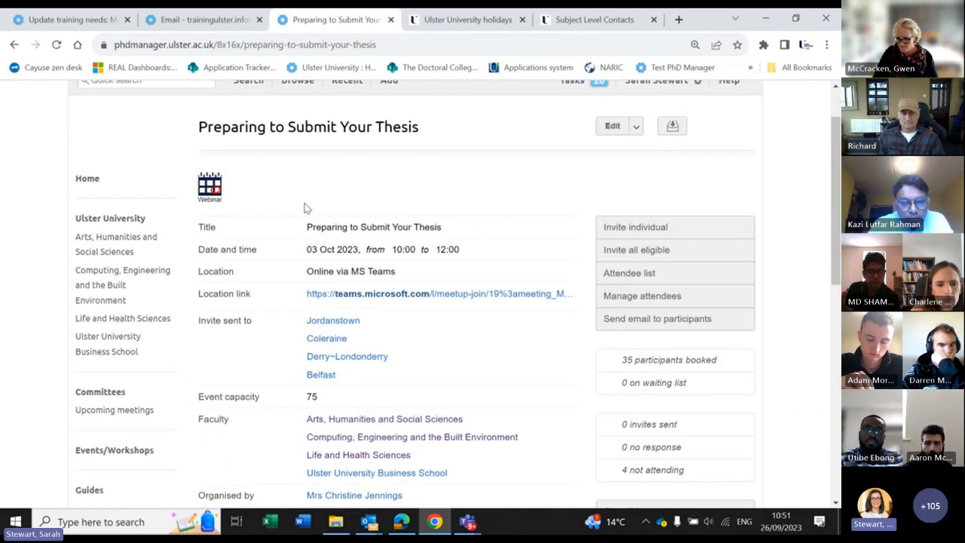
pyautogui.scroll(-6, 508, 206)
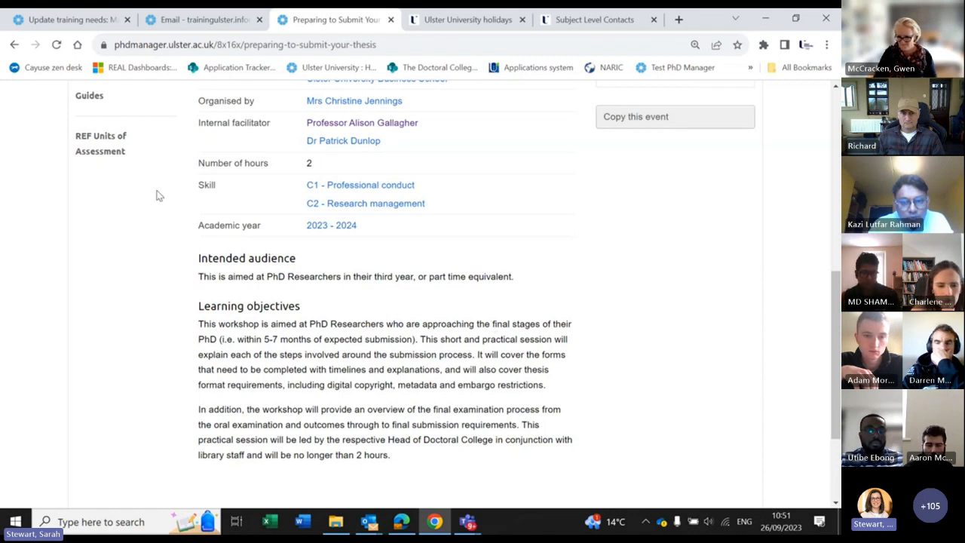
pyautogui.click(13, 44)
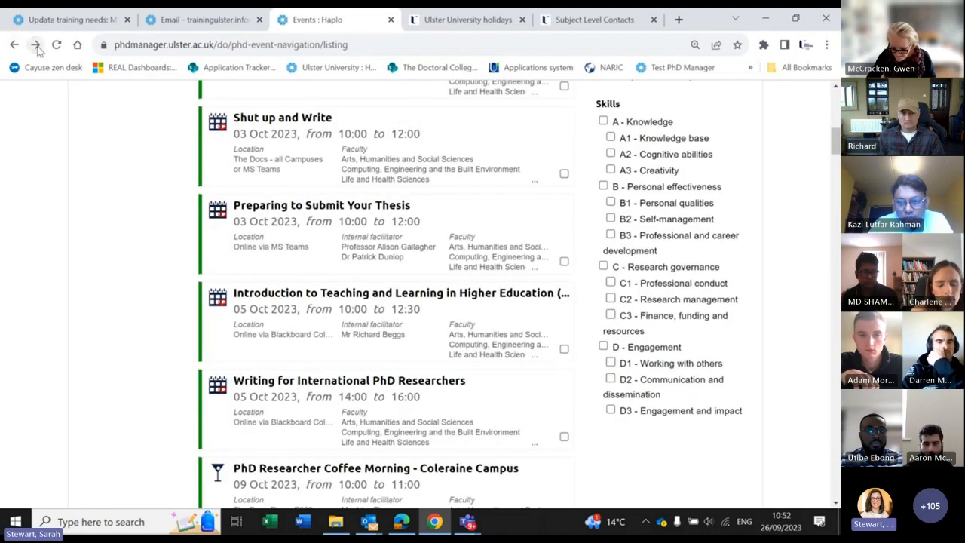
pyautogui.click(36, 45)
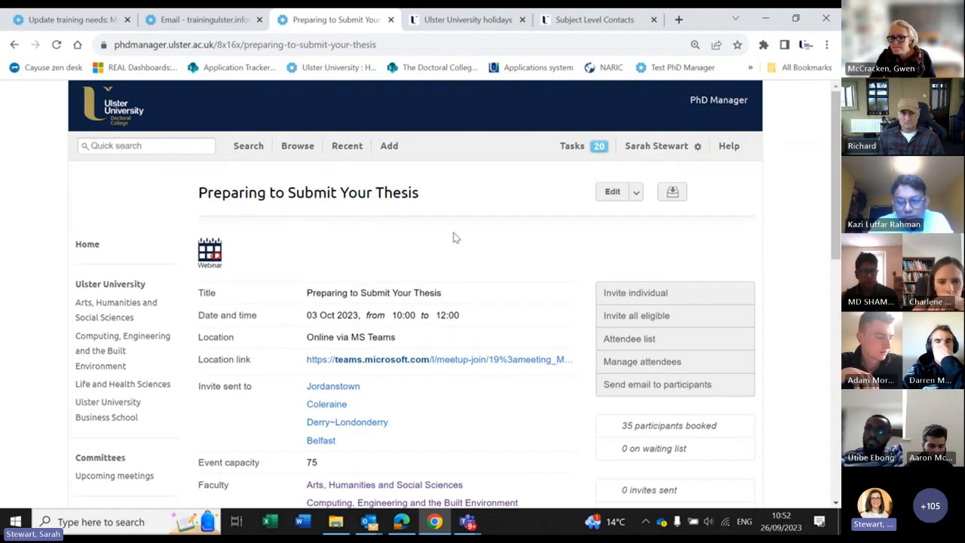
pyautogui.scroll(-3, 453, 241)
pyautogui.scroll(-4, 450, 255)
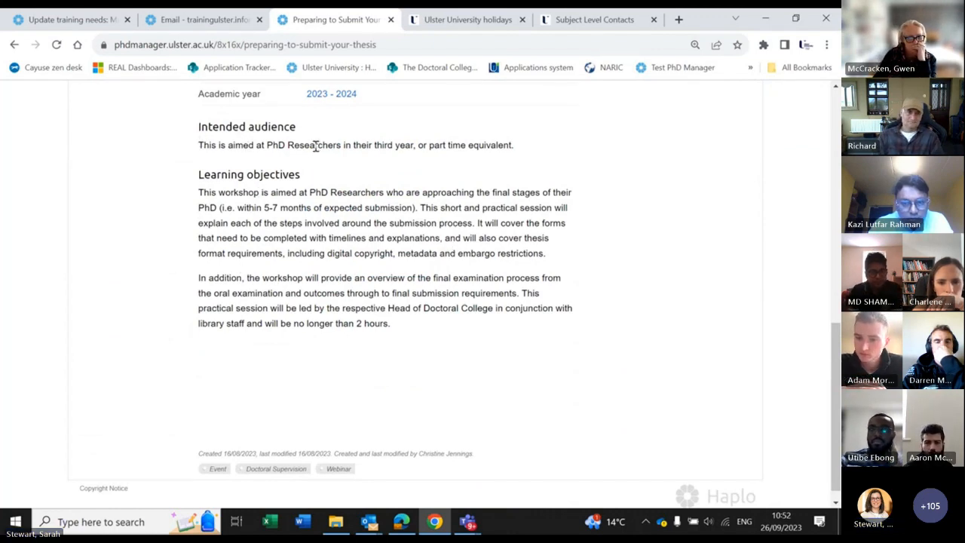
pyautogui.scroll(1, 663, 189)
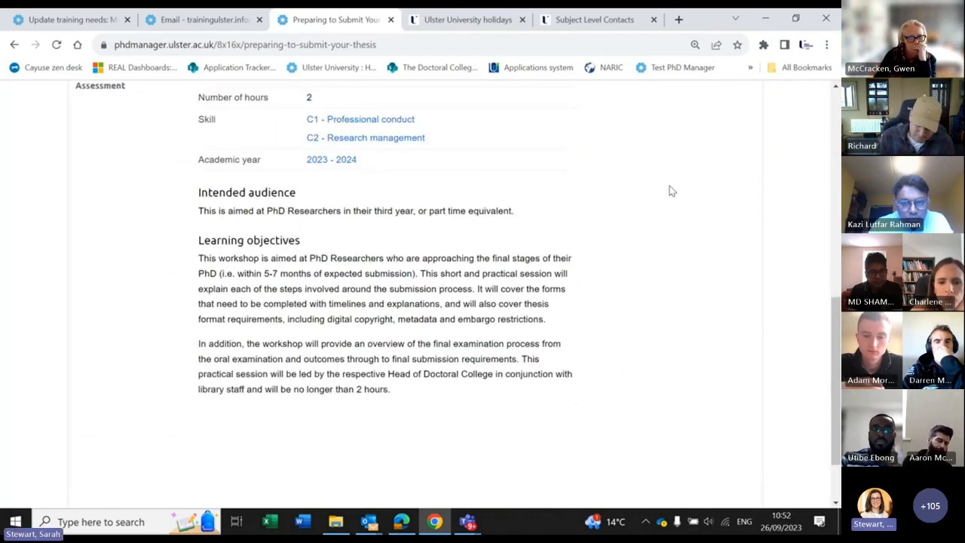
pyautogui.scroll(1, 669, 182)
pyautogui.scroll(4, 671, 183)
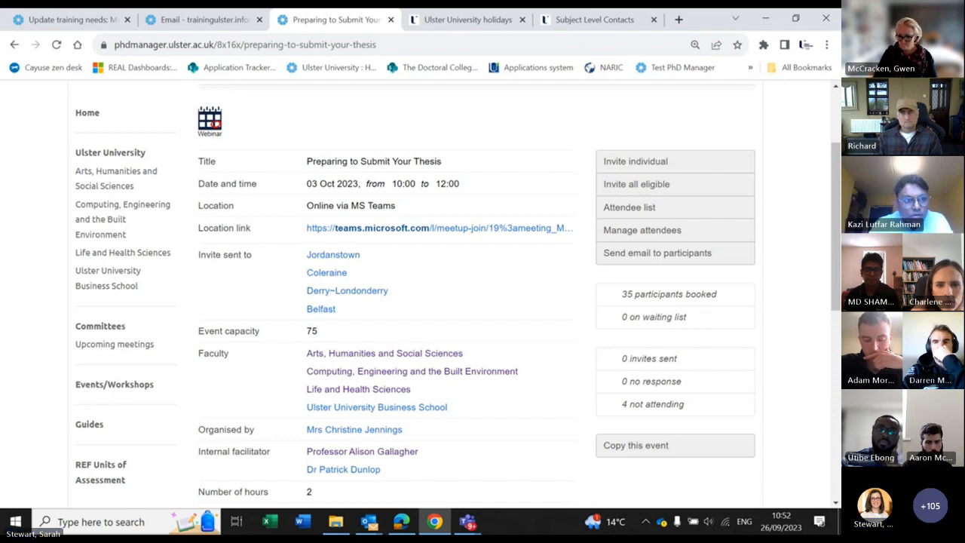
pyautogui.click(15, 45)
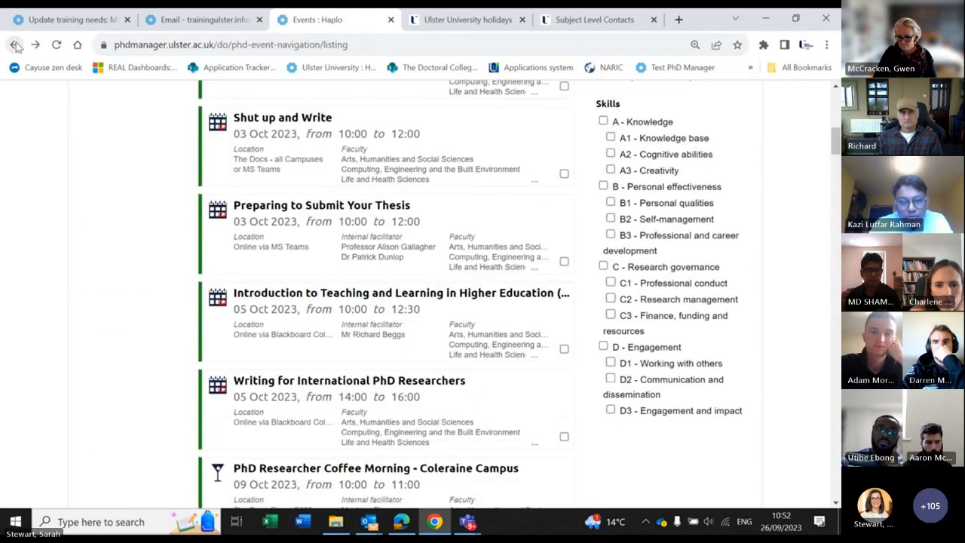
# Step: Go back to the PhD Manager home page and read through the Noticeboard notices
pyautogui.click(14, 45)
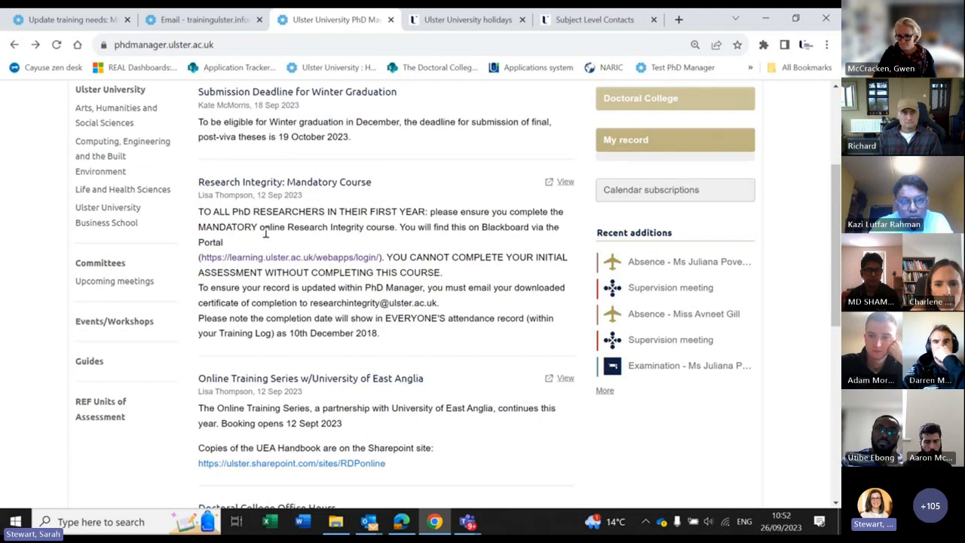
pyautogui.scroll(2, 267, 232)
pyautogui.scroll(-5, 269, 233)
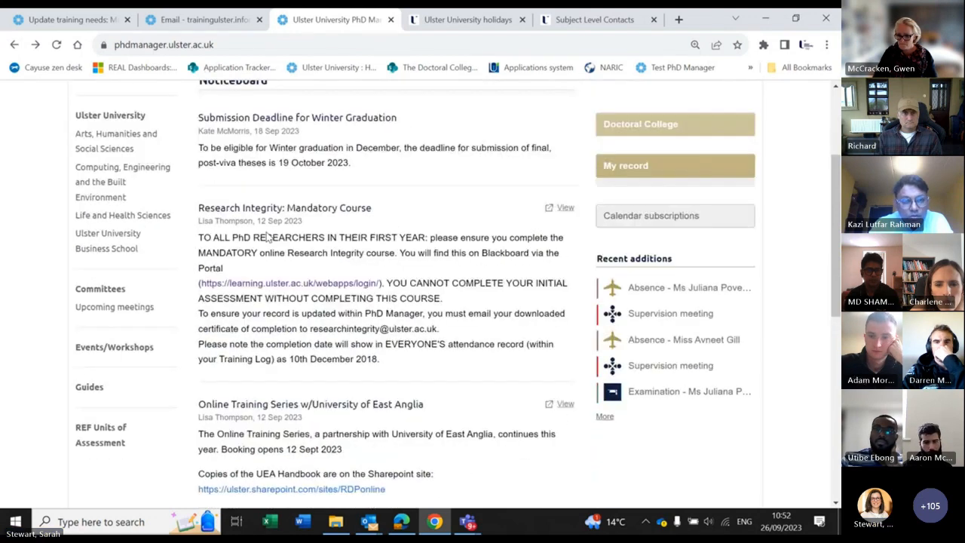
pyautogui.scroll(-1, 268, 236)
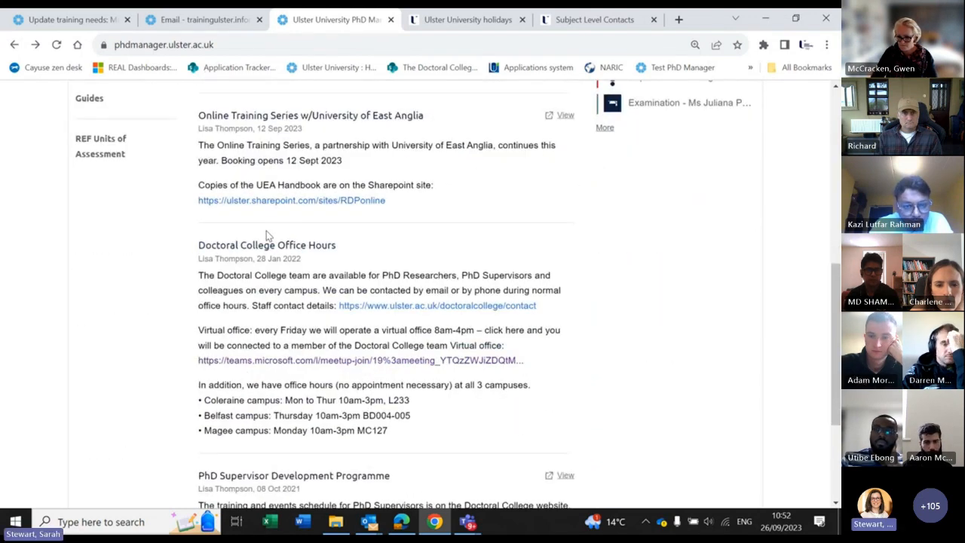
pyautogui.scroll(-3, 267, 235)
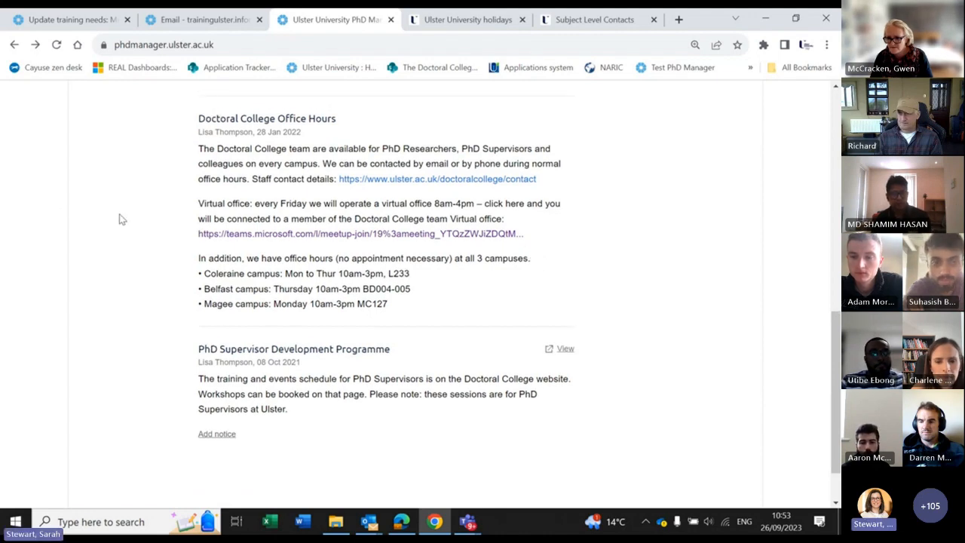
pyautogui.scroll(15, 118, 217)
pyautogui.scroll(-4, 118, 217)
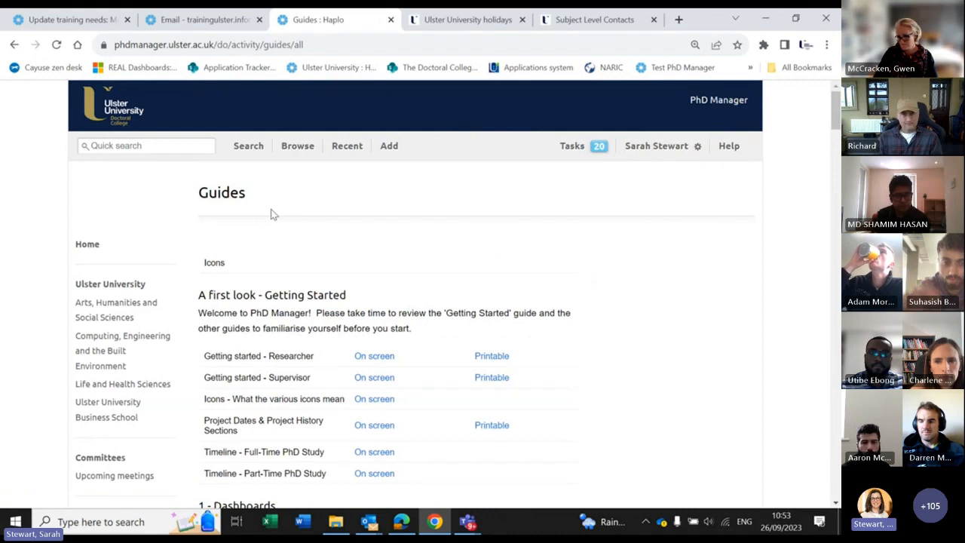
pyautogui.scroll(-1, 273, 212)
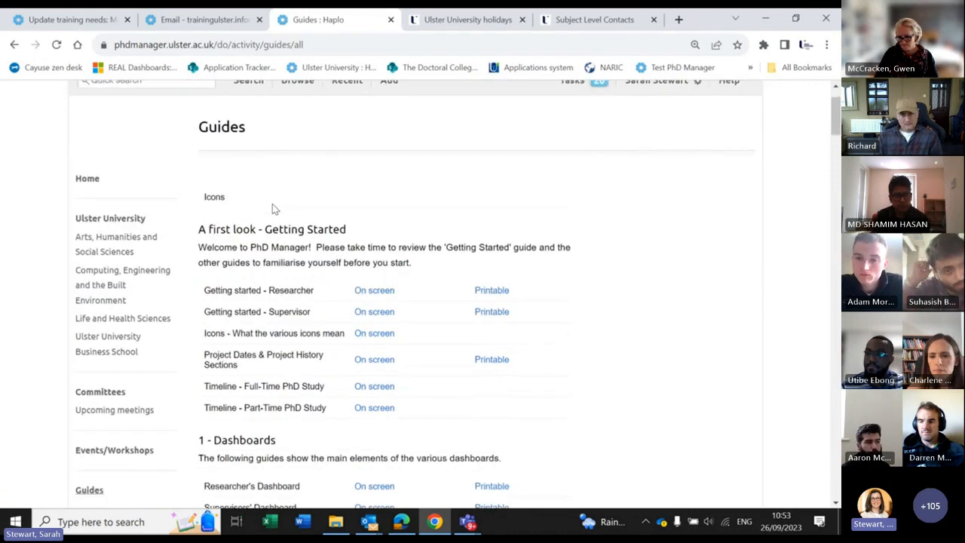
pyautogui.scroll(-1, 344, 174)
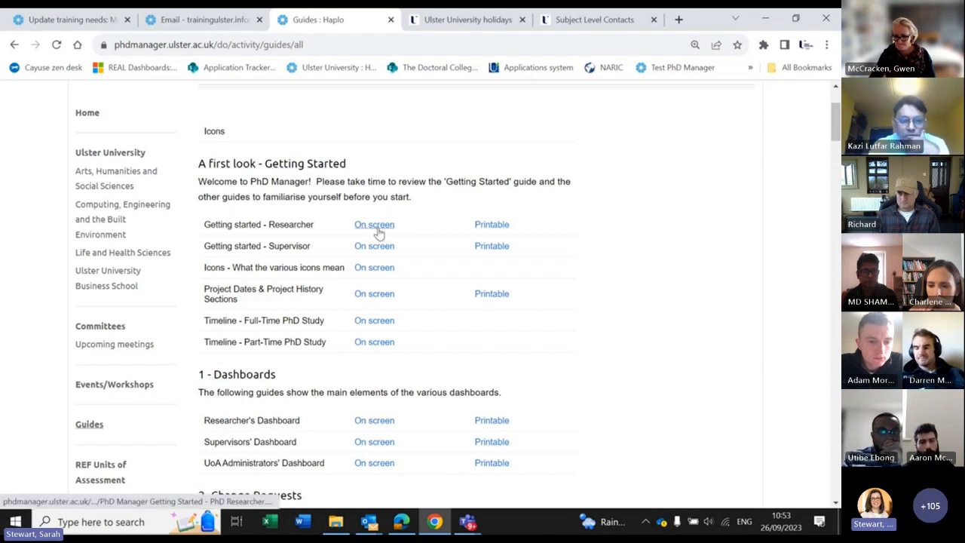
pyautogui.click(377, 230)
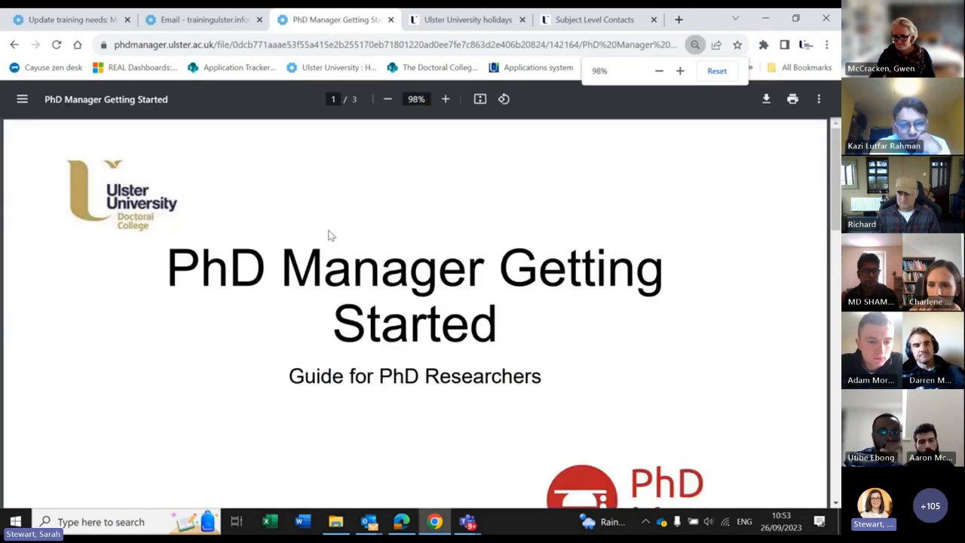
pyautogui.scroll(-1, 330, 235)
pyautogui.scroll(-1, 330, 229)
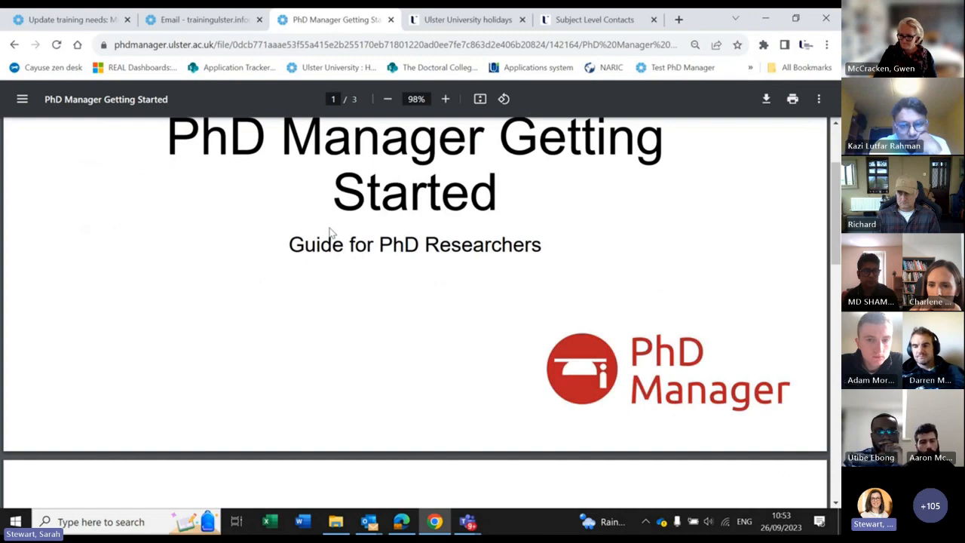
pyautogui.scroll(-10, 329, 232)
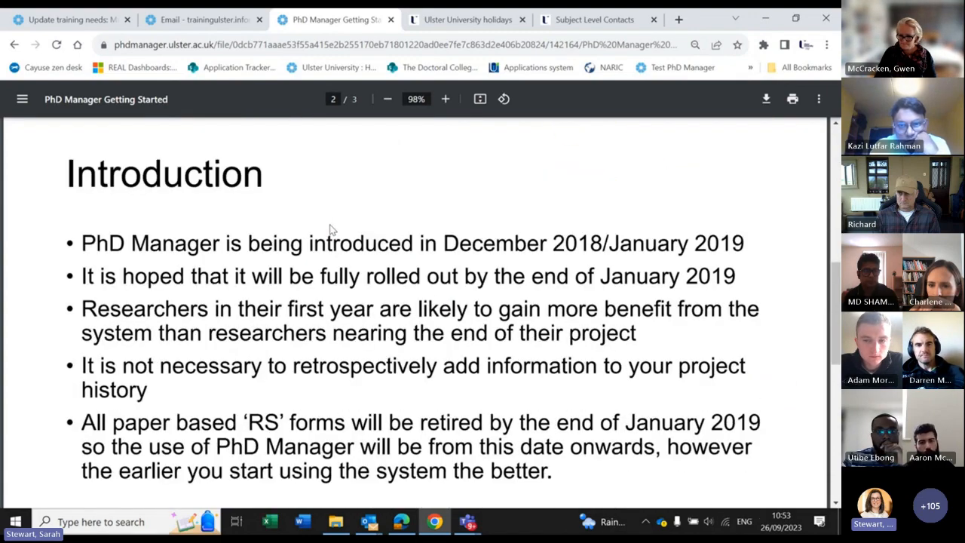
pyautogui.scroll(-3, 331, 228)
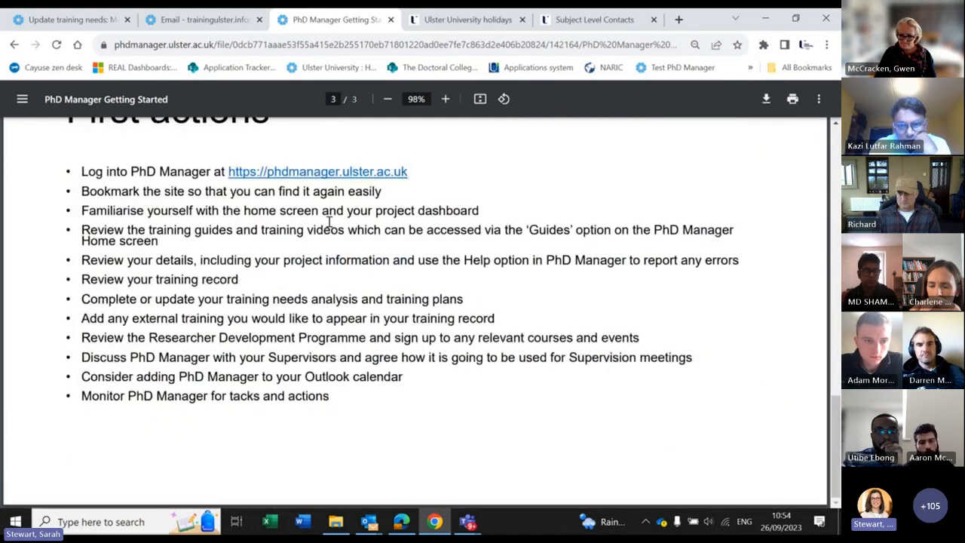
pyautogui.click(14, 47)
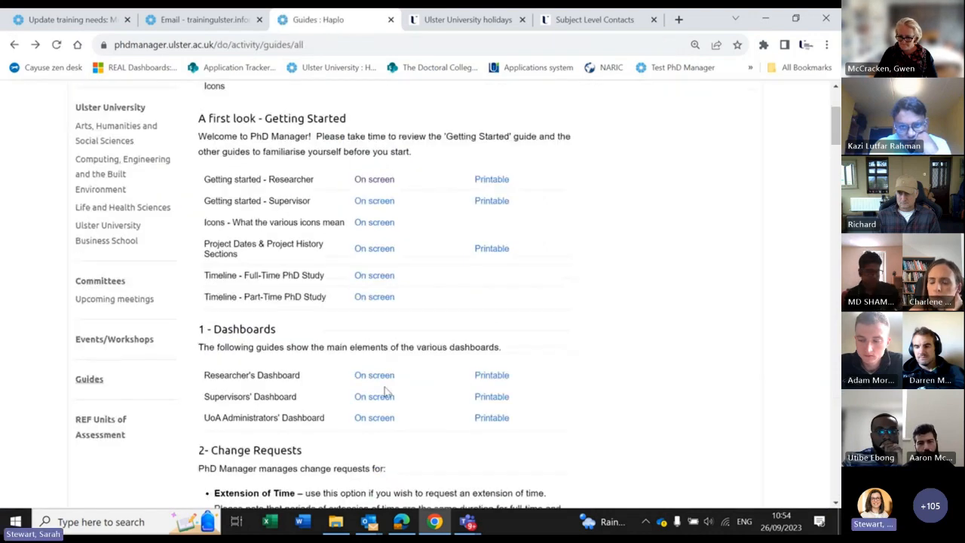
pyautogui.click(374, 355)
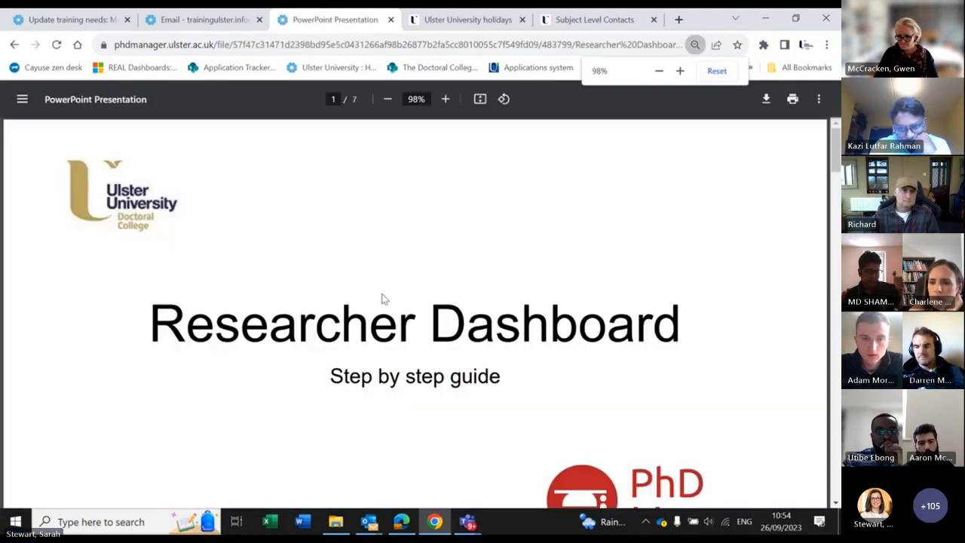
pyautogui.scroll(-12, 383, 298)
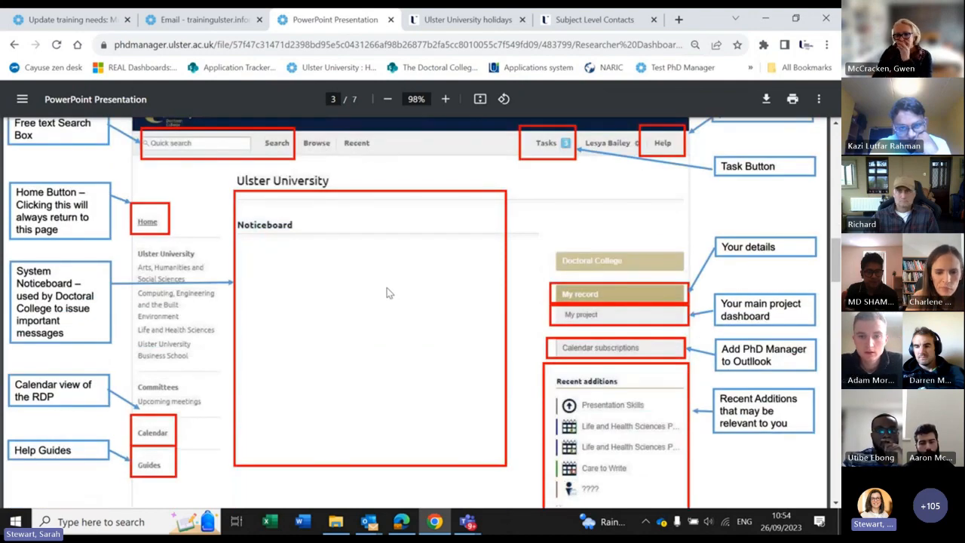
pyautogui.scroll(-1, 388, 302)
pyautogui.scroll(-5, 388, 301)
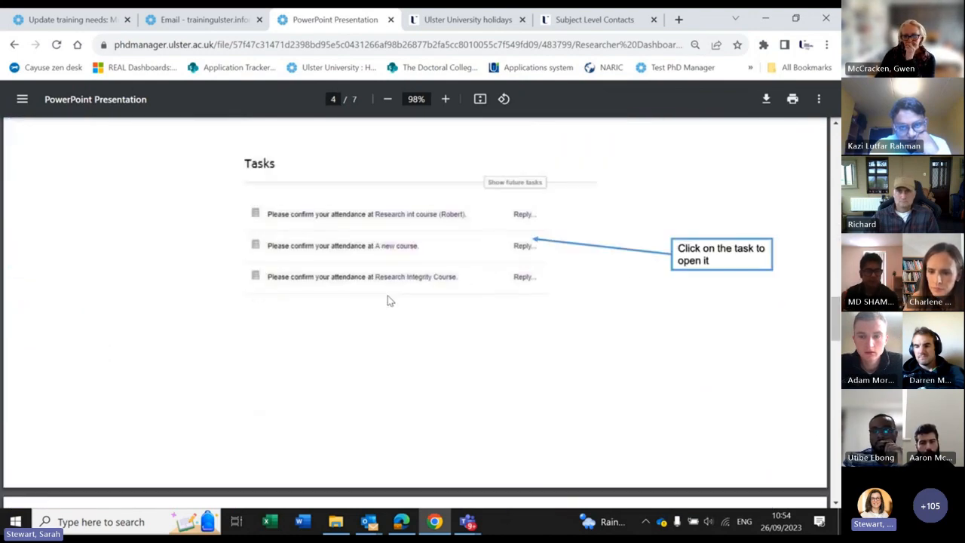
pyautogui.scroll(2, 388, 299)
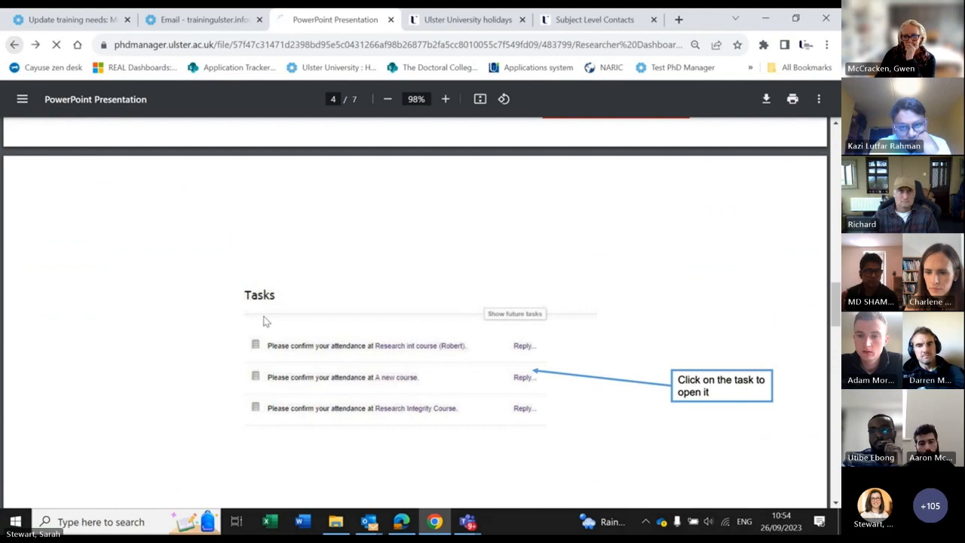
pyautogui.scroll(-8, 358, 295)
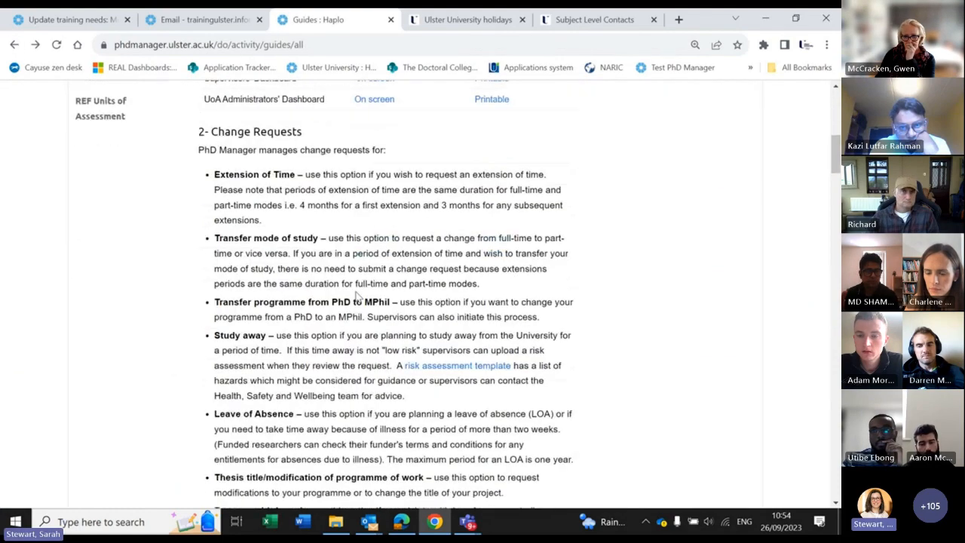
pyautogui.scroll(-15, 359, 296)
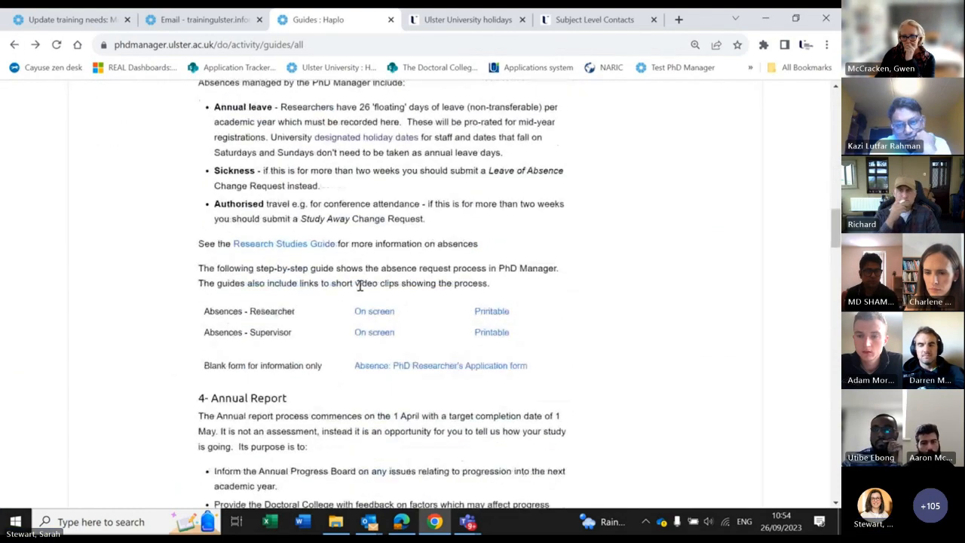
pyautogui.scroll(-15, 359, 286)
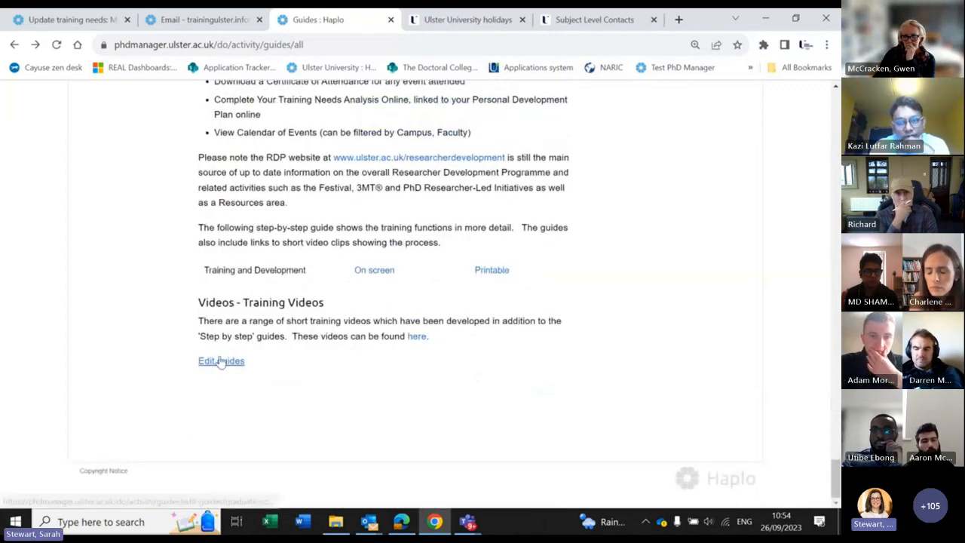
# Step: Open the Panopto PhD Manager training videos folder, then return to the Guides page
pyautogui.click(419, 337)
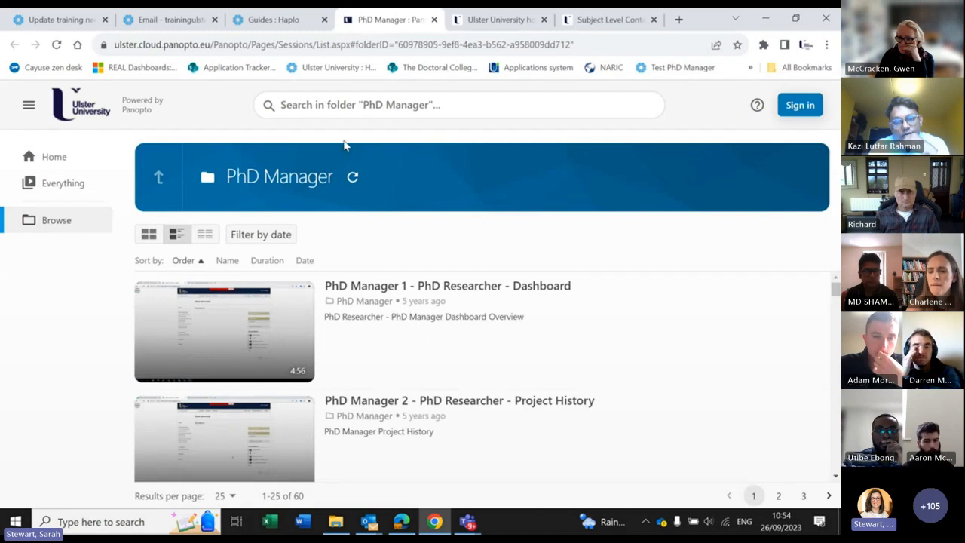
pyautogui.click(269, 25)
pyautogui.scroll(6, 261, 430)
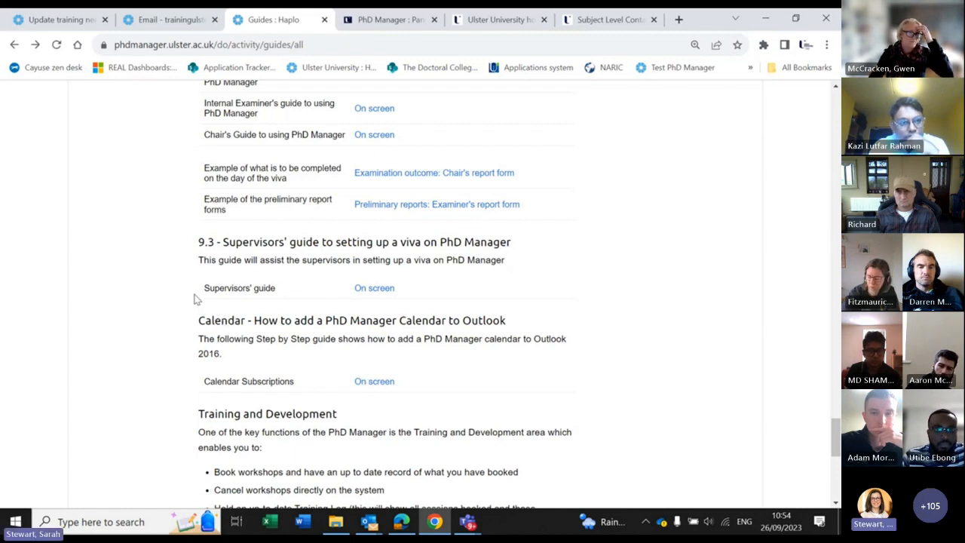
# Step: View the on-screen Annual Report - PhD Researcher guide and scroll through its slides
pyautogui.scroll(-1, 109, 218)
pyautogui.scroll(15, 109, 218)
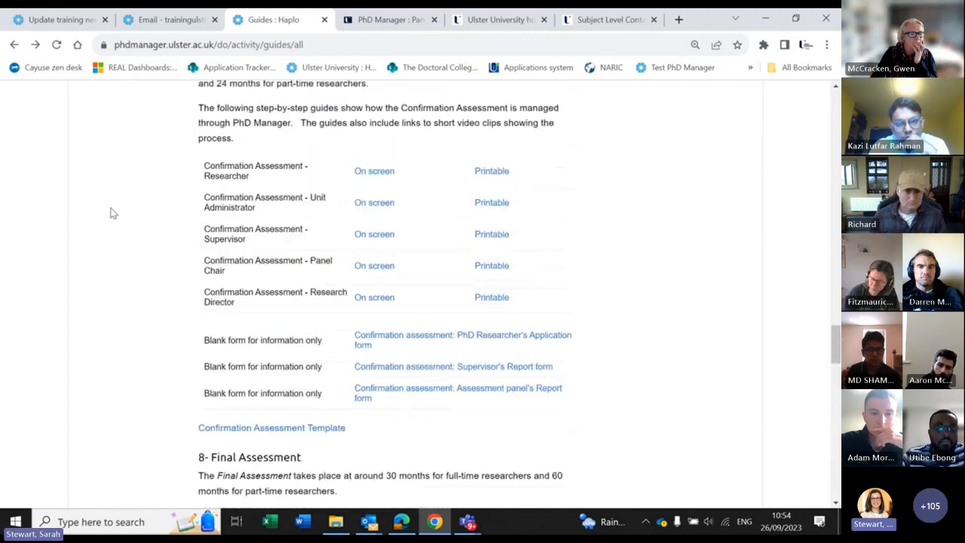
pyautogui.scroll(10, 109, 210)
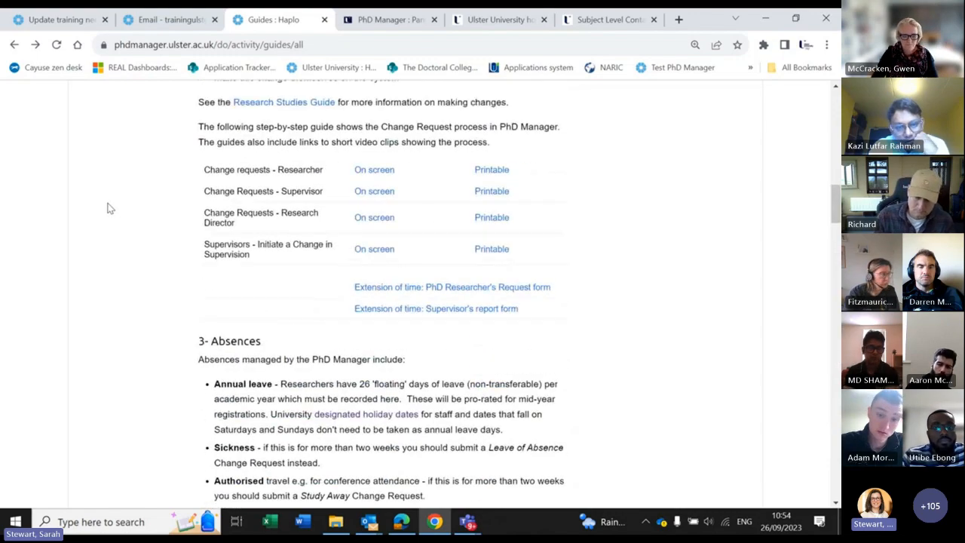
pyautogui.scroll(-5, 106, 201)
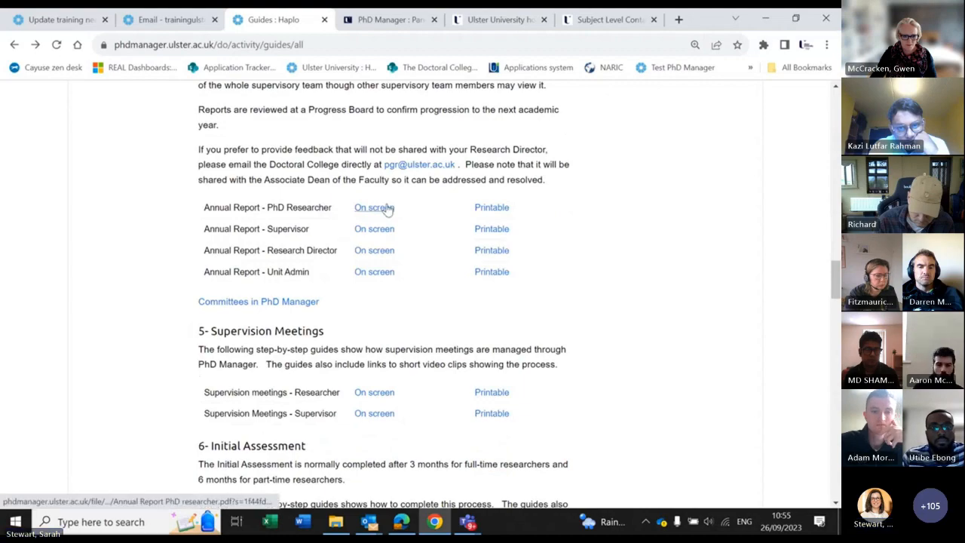
pyautogui.click(385, 207)
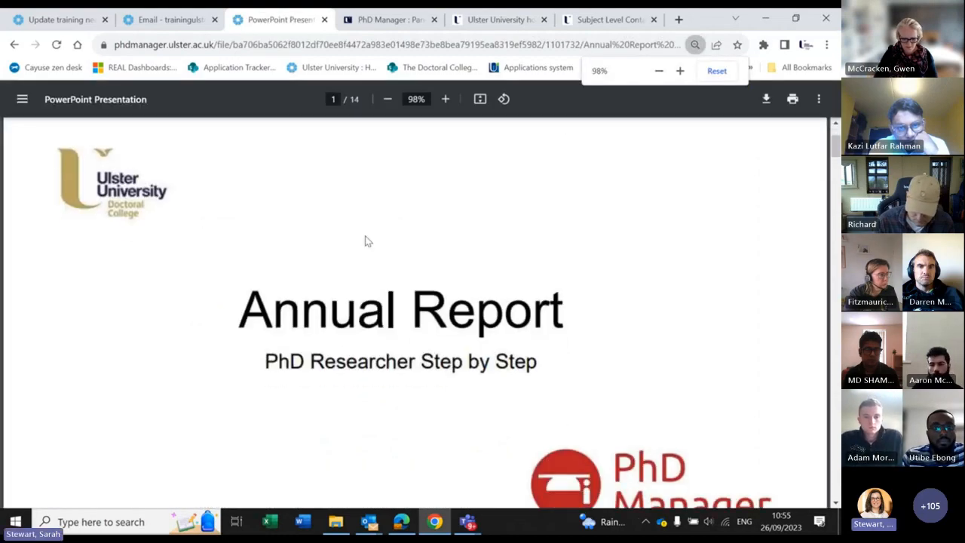
pyautogui.scroll(-5, 362, 235)
pyautogui.scroll(-5, 361, 236)
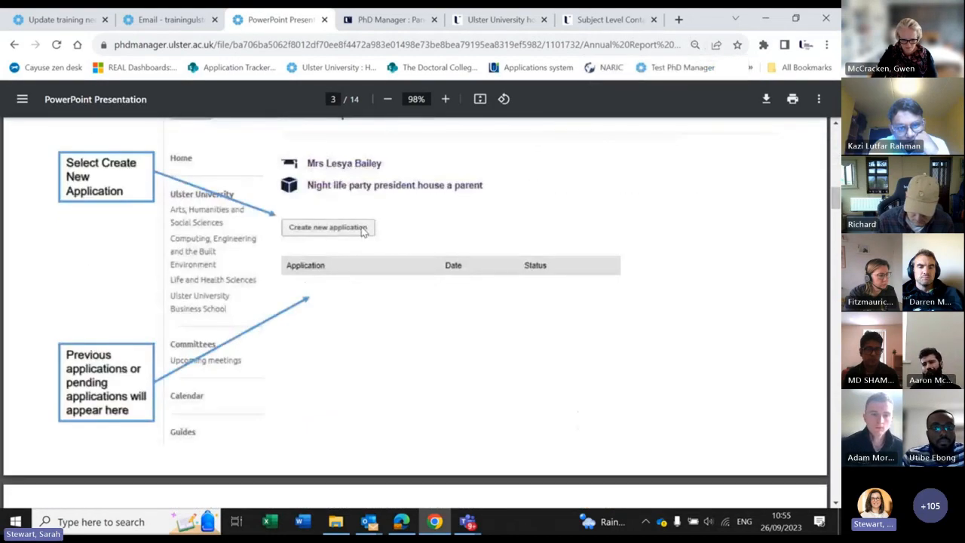
pyautogui.scroll(-5, 422, 300)
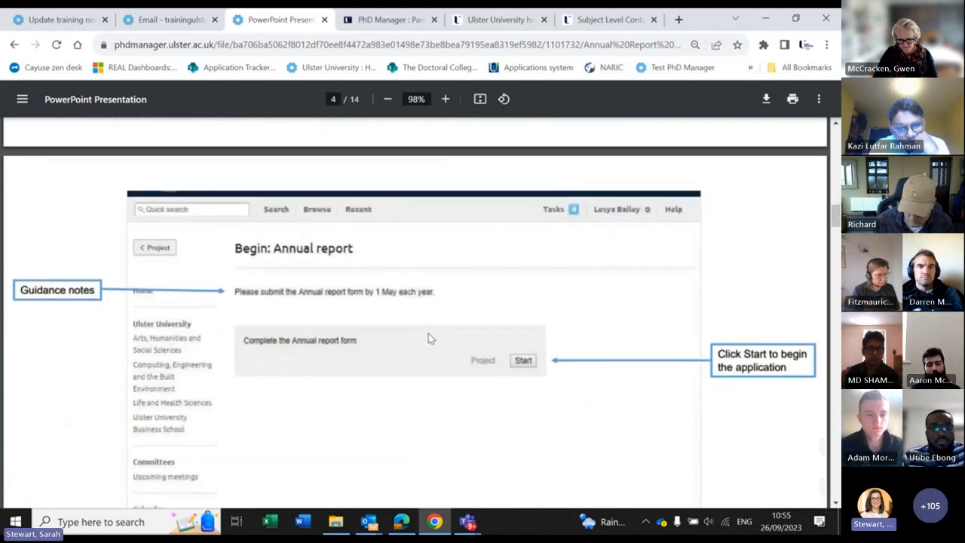
pyautogui.scroll(-5, 427, 333)
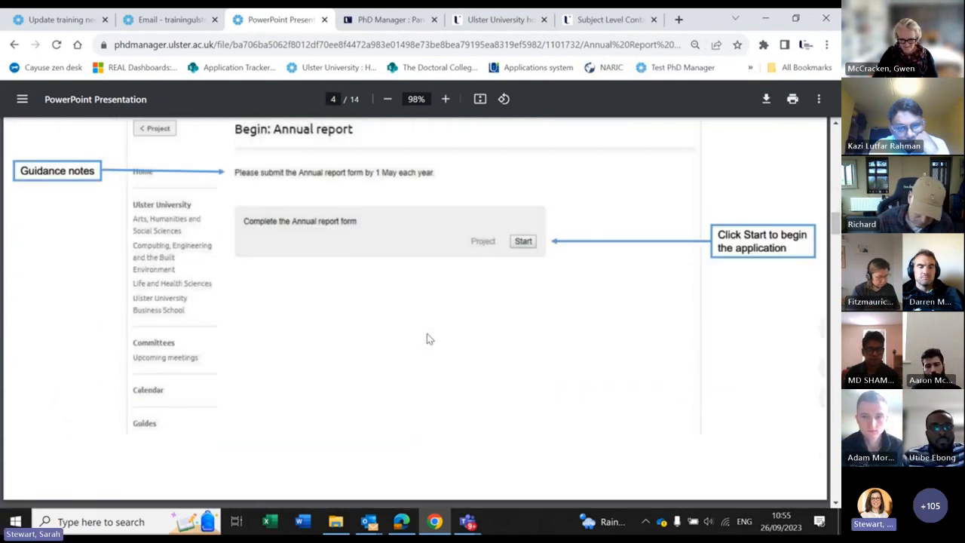
pyautogui.scroll(-4, 426, 337)
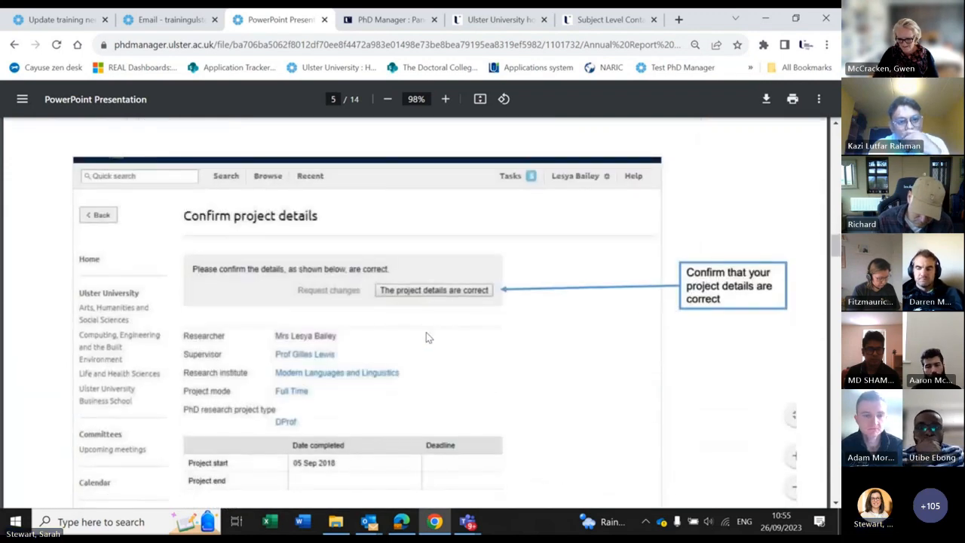
pyautogui.scroll(-4, 426, 337)
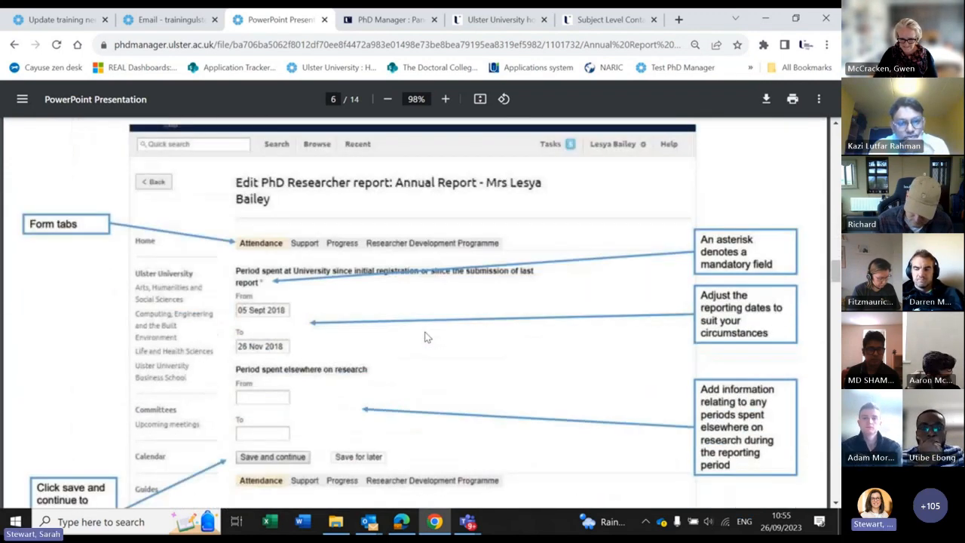
pyautogui.scroll(-3, 426, 337)
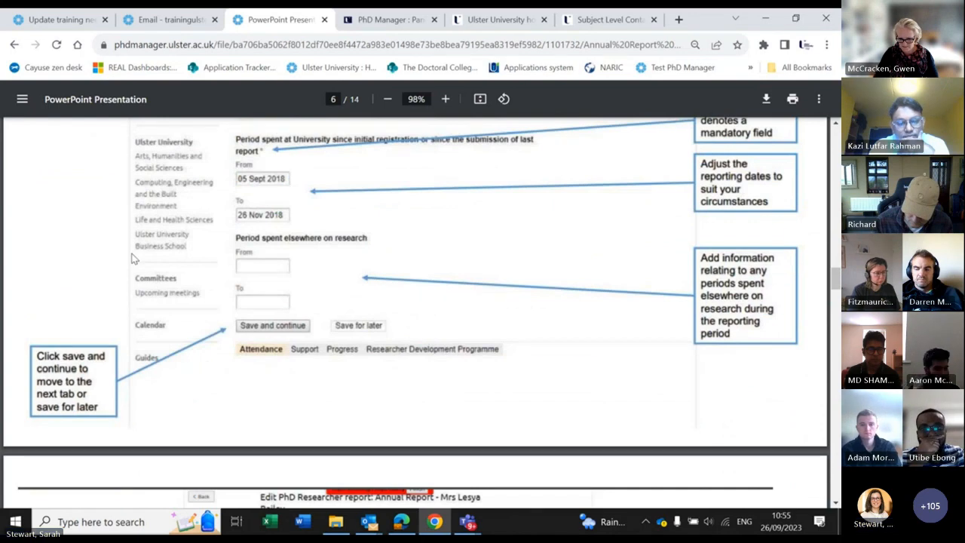
# Step: Return to the Guides page, then bring the Teams meeting window to the front
pyautogui.click(13, 45)
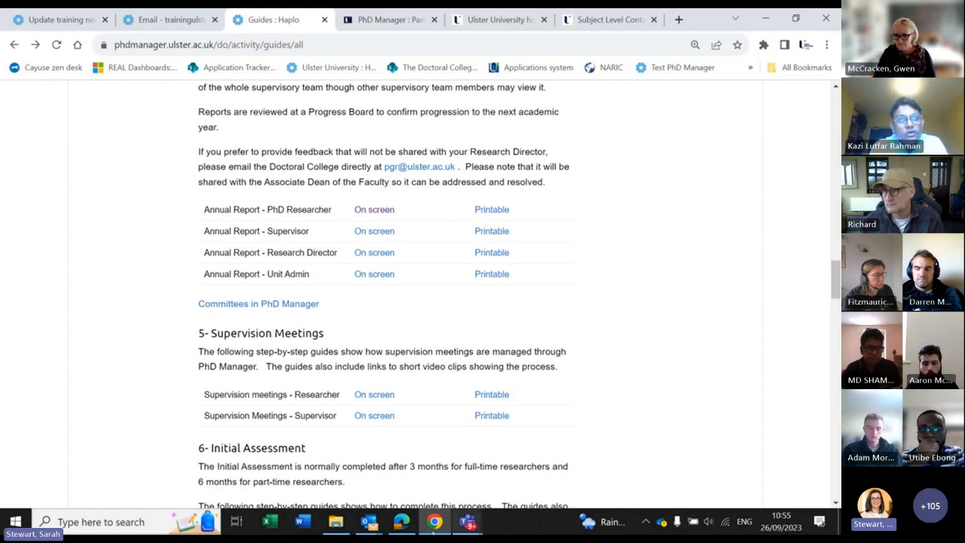
pyautogui.click(474, 529)
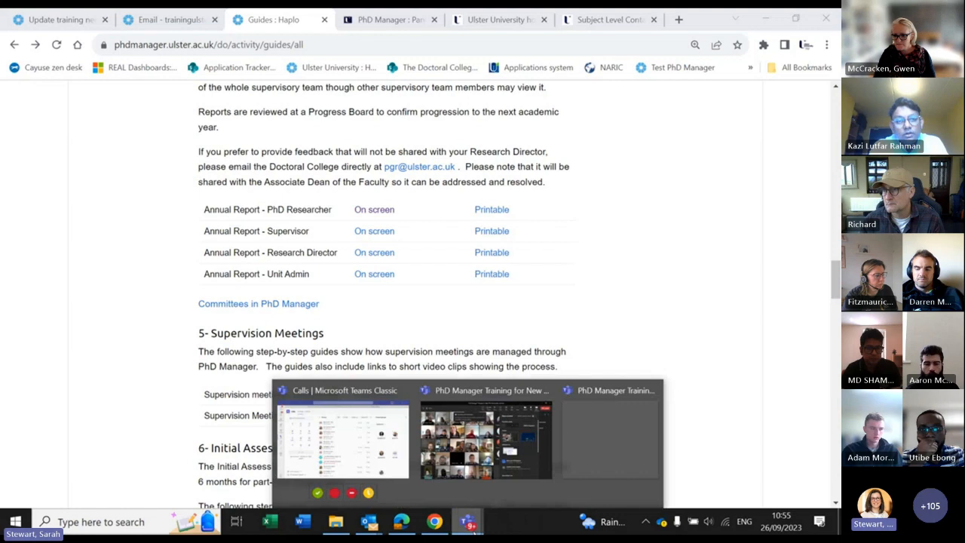
pyautogui.click(622, 491)
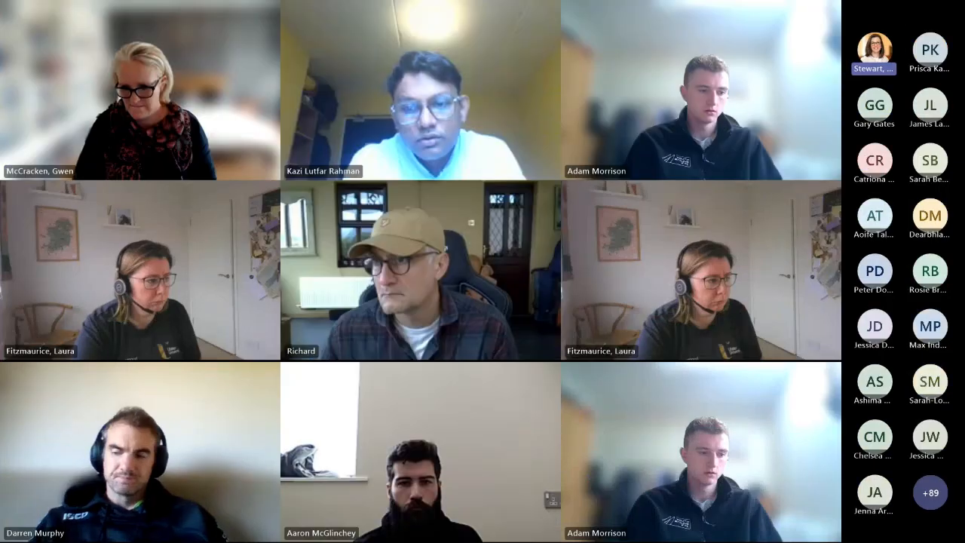